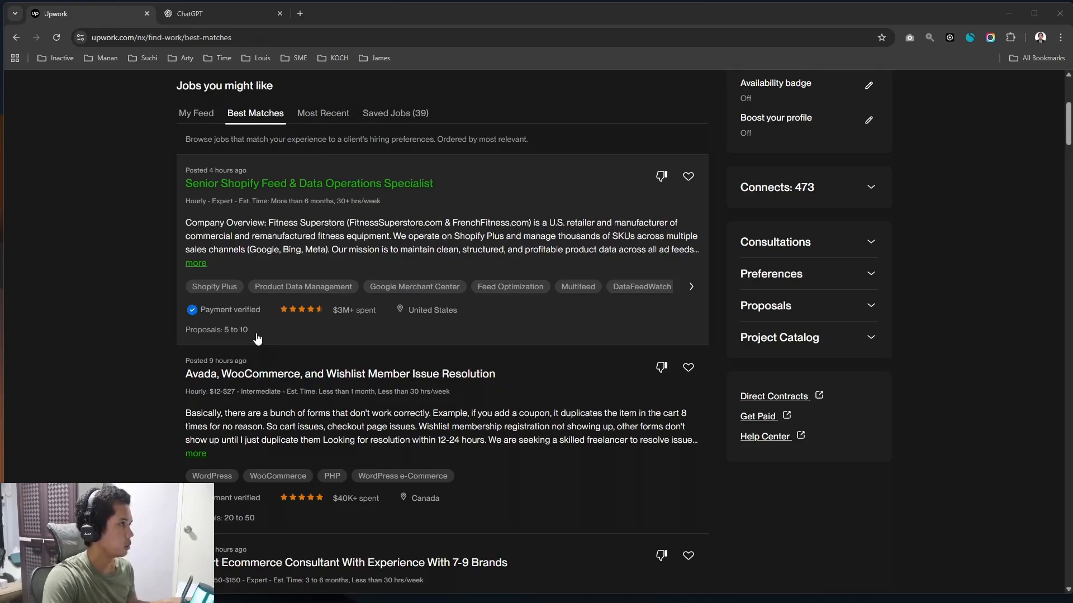
Step: Compare the Best Matches job postings by payment verification, client reviews, amount spent and proposal count
scroll(273, 307, down, 1)
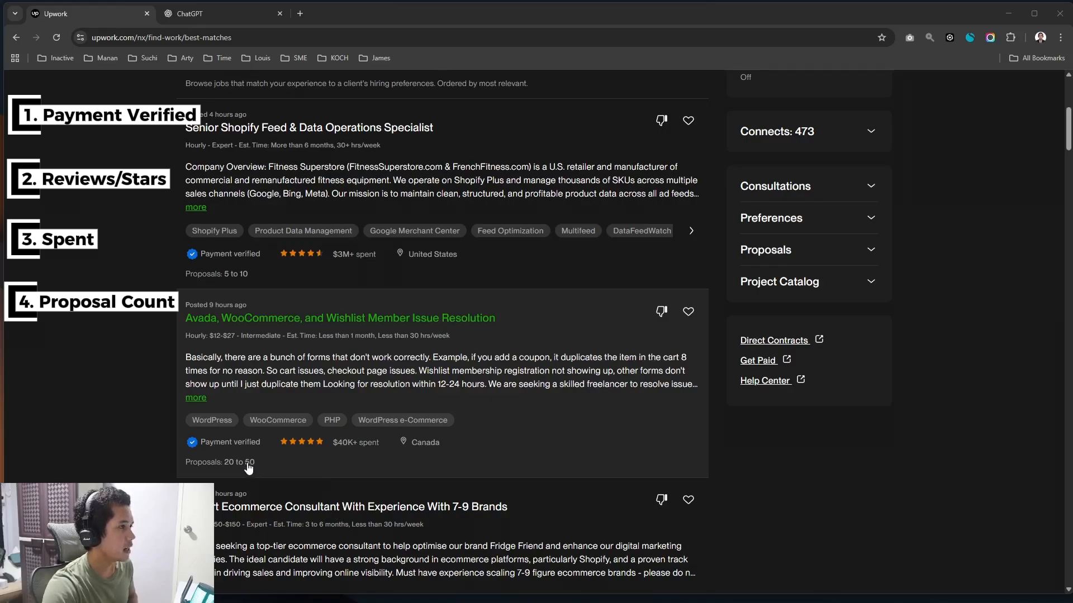
scroll(250, 471, down, 2)
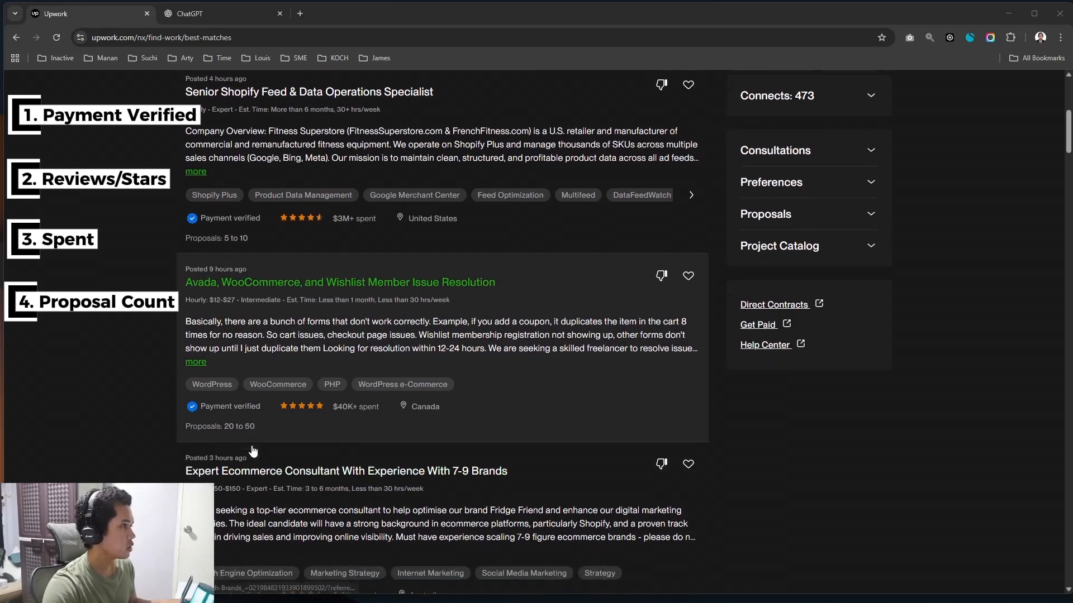
scroll(278, 419, down, 1)
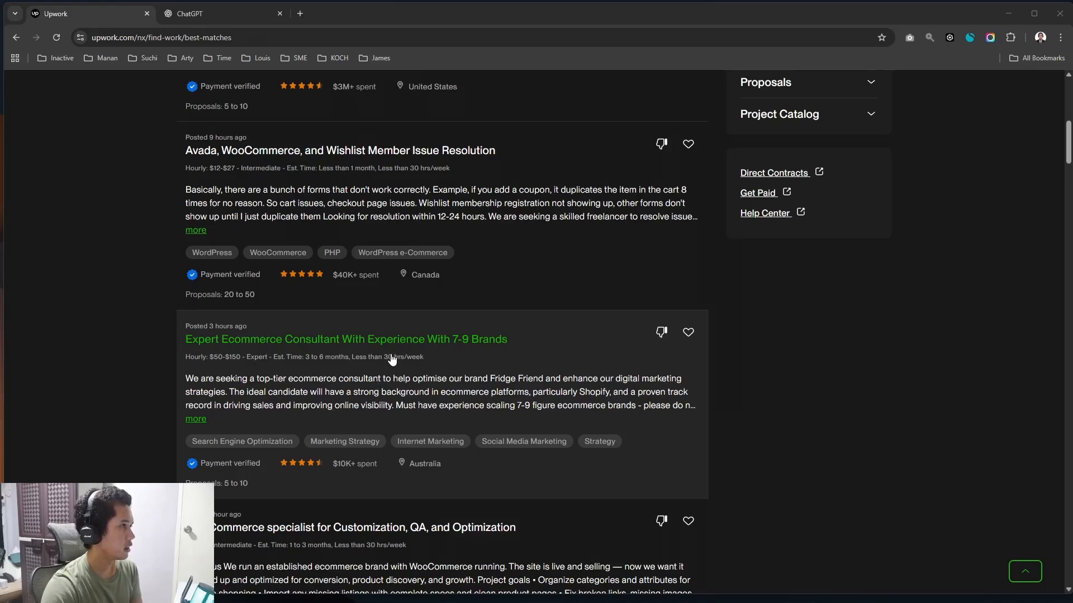
scroll(354, 383, up, 2)
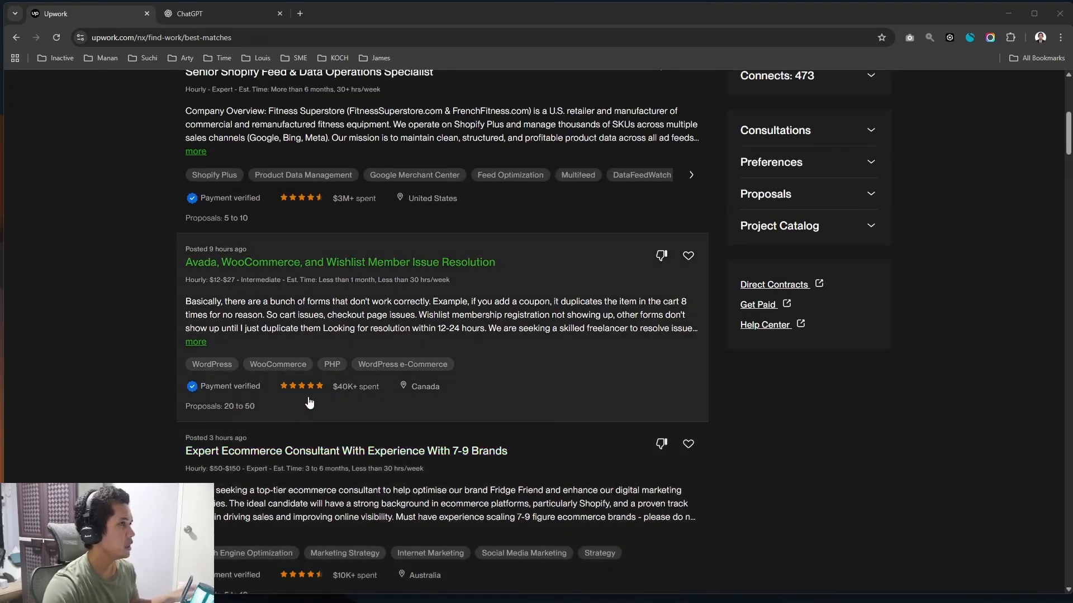
scroll(327, 360, up, 1)
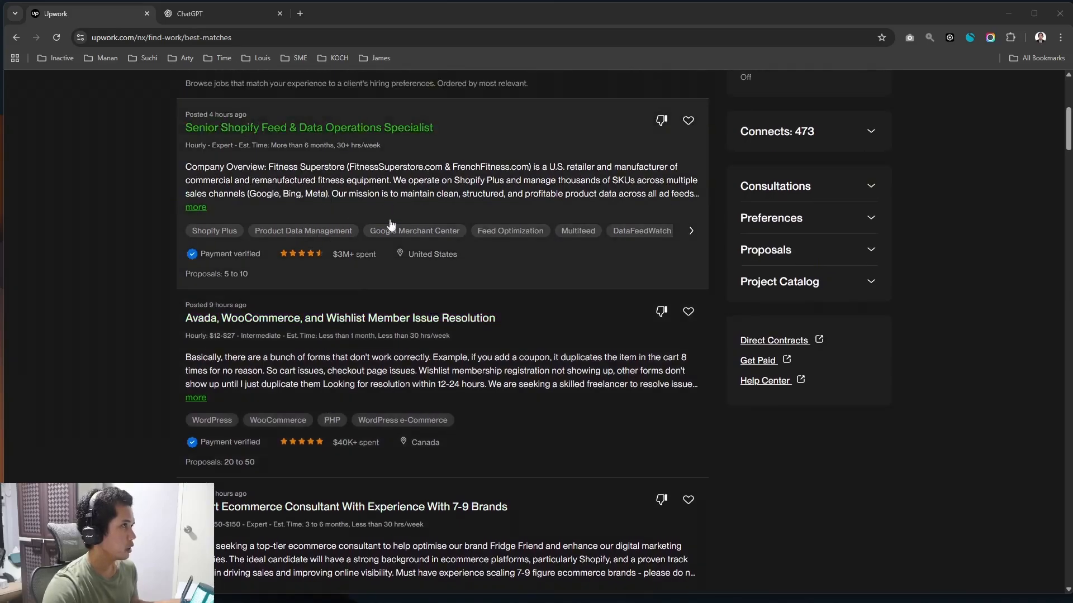
scroll(346, 237, down, 1)
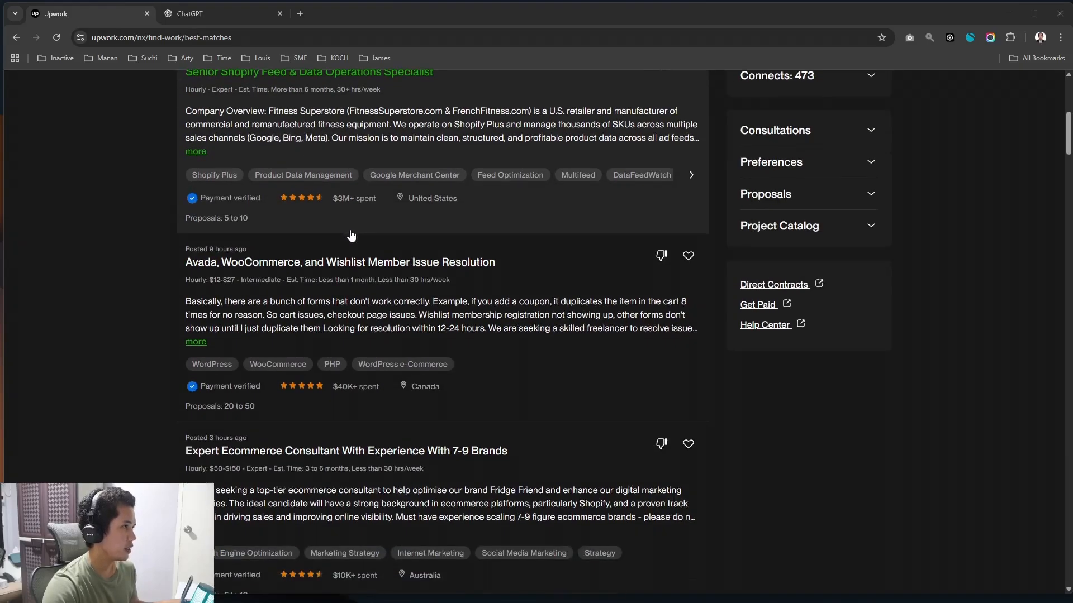
scroll(351, 236, down, 1)
scroll(352, 237, down, 4)
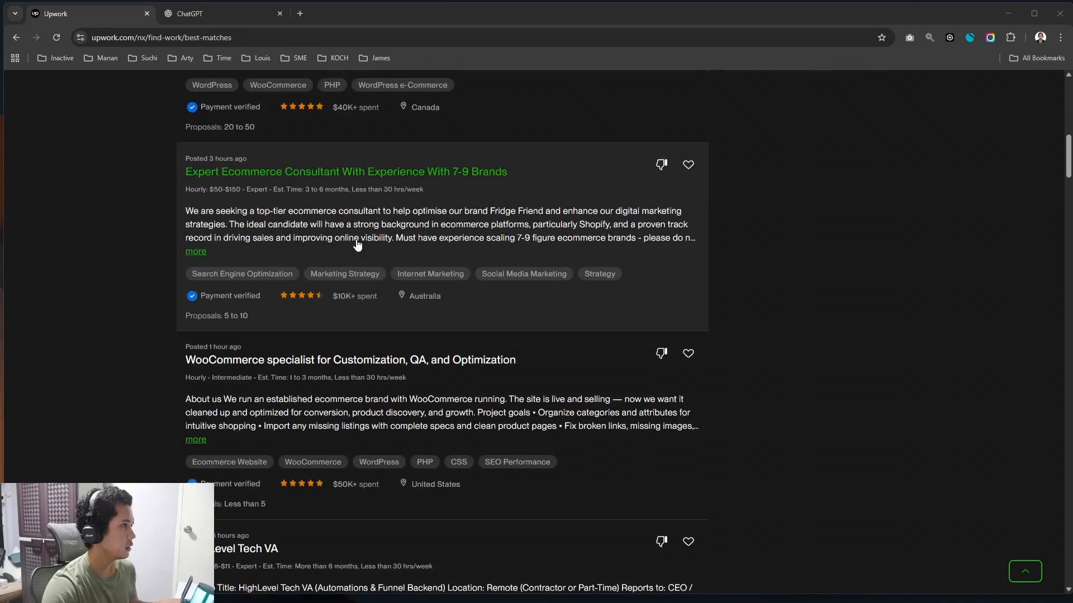
scroll(335, 257, down, 7)
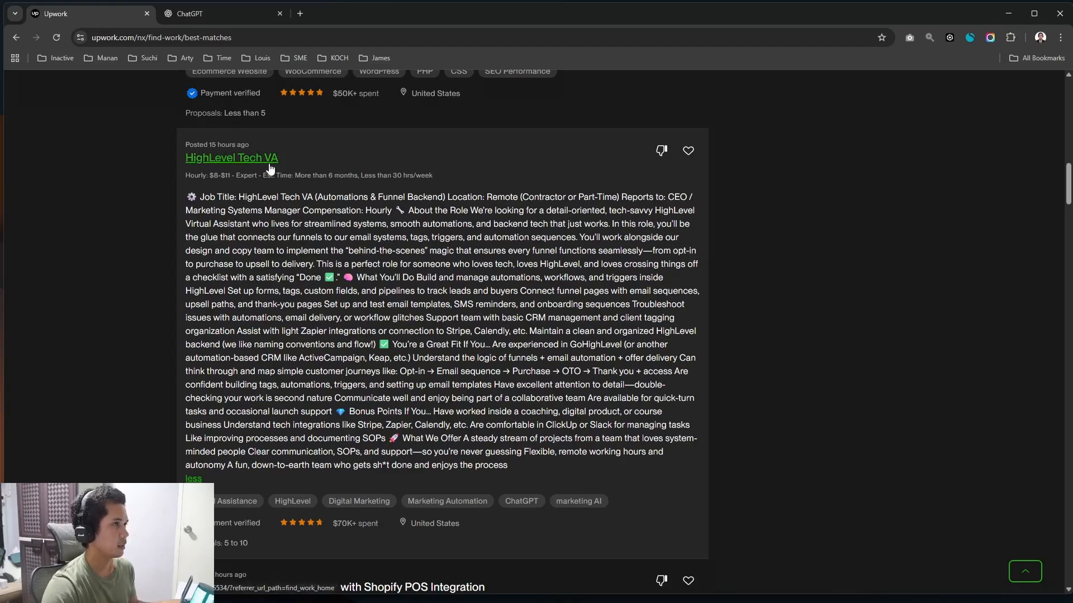
Step: Expand and read the full description of the "Ecommerce Site Development with Shopify POS Integration" posting
scroll(269, 167, down, 4)
click(194, 445)
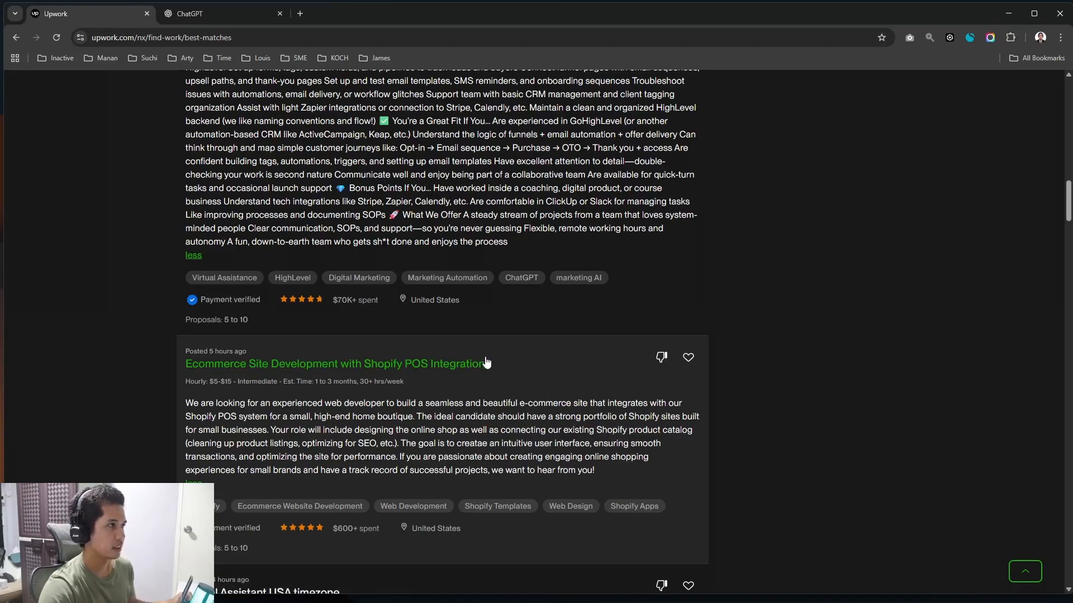
scroll(478, 404, down, 1)
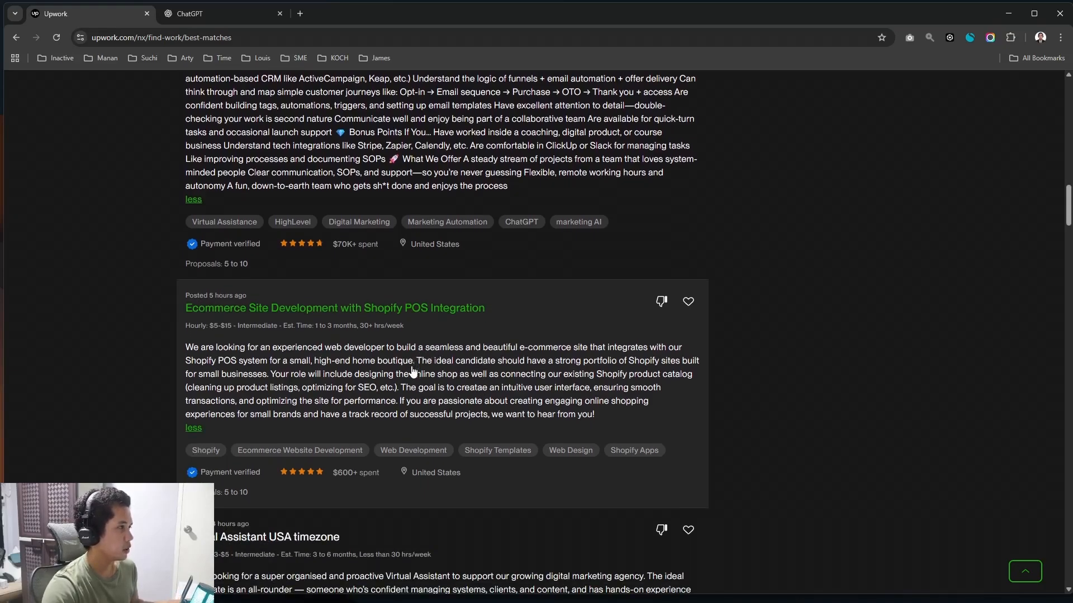
Step: Find and open the "Website Scaling and SEO Specialist for Eco-Friendly Minimalist Site" job and review its screening questions and required skills
scroll(413, 363, down, 10)
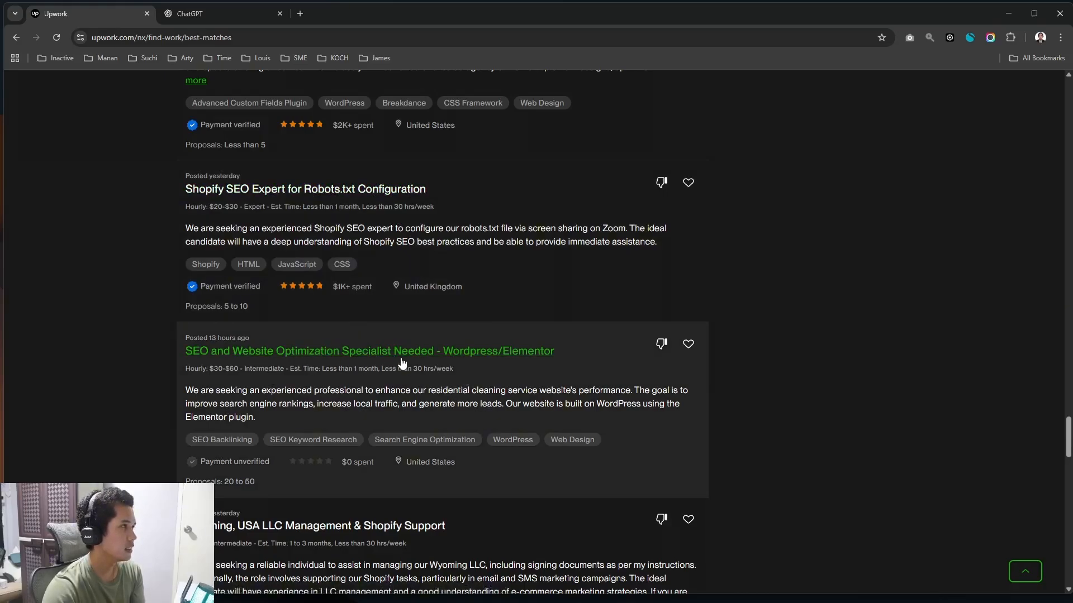
scroll(400, 372, down, 2)
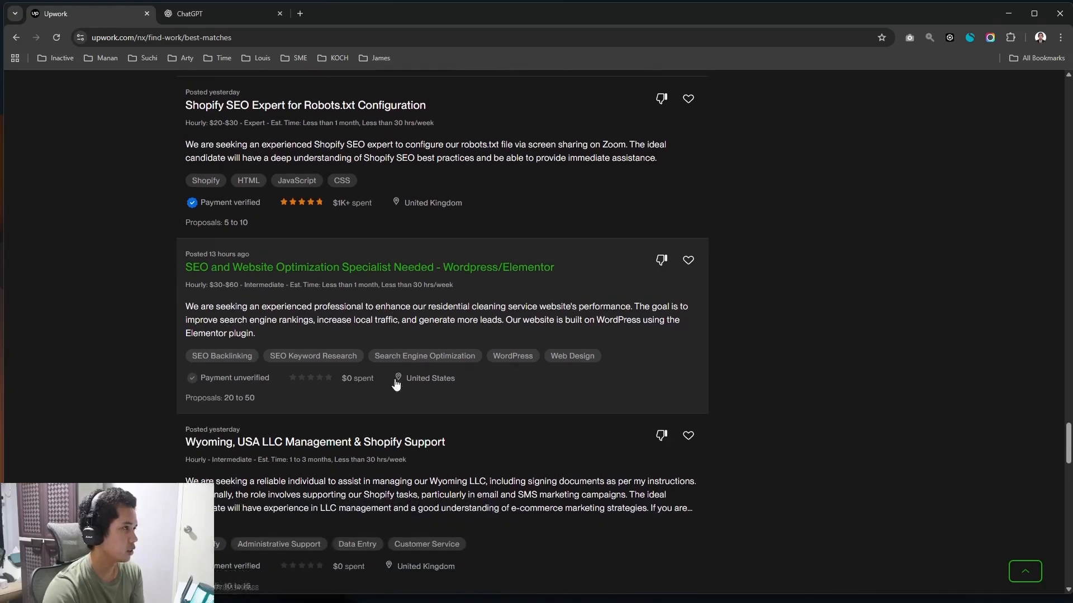
scroll(394, 383, down, 6)
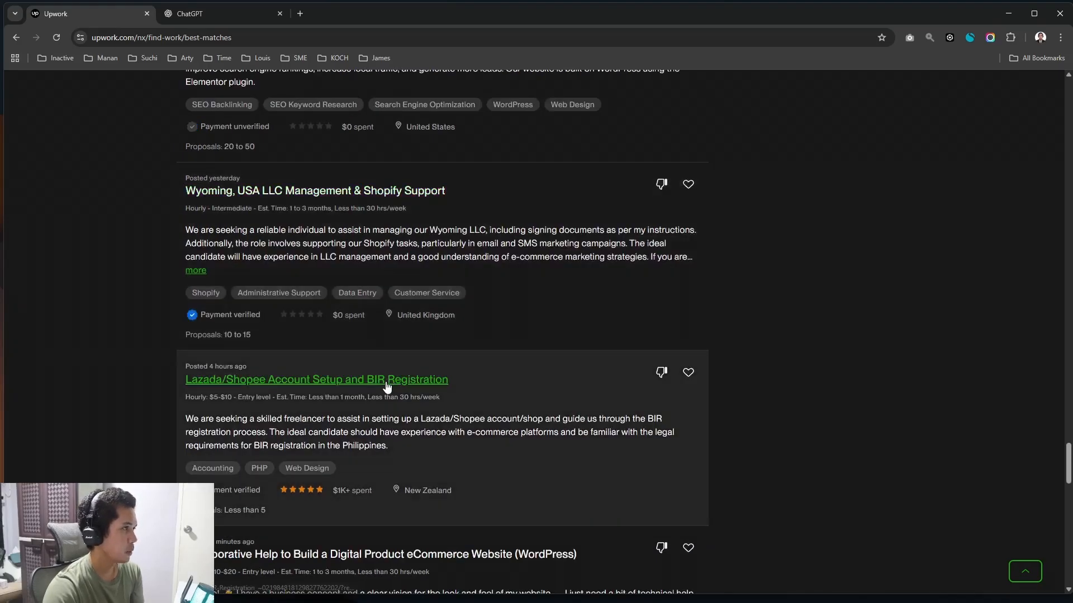
scroll(385, 401, down, 5)
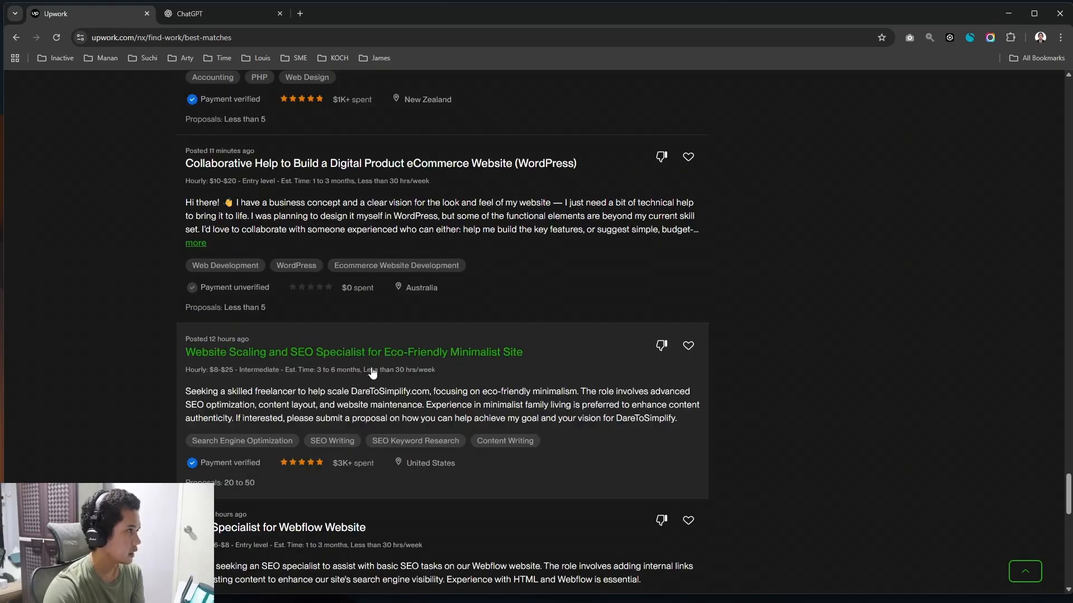
click(348, 362)
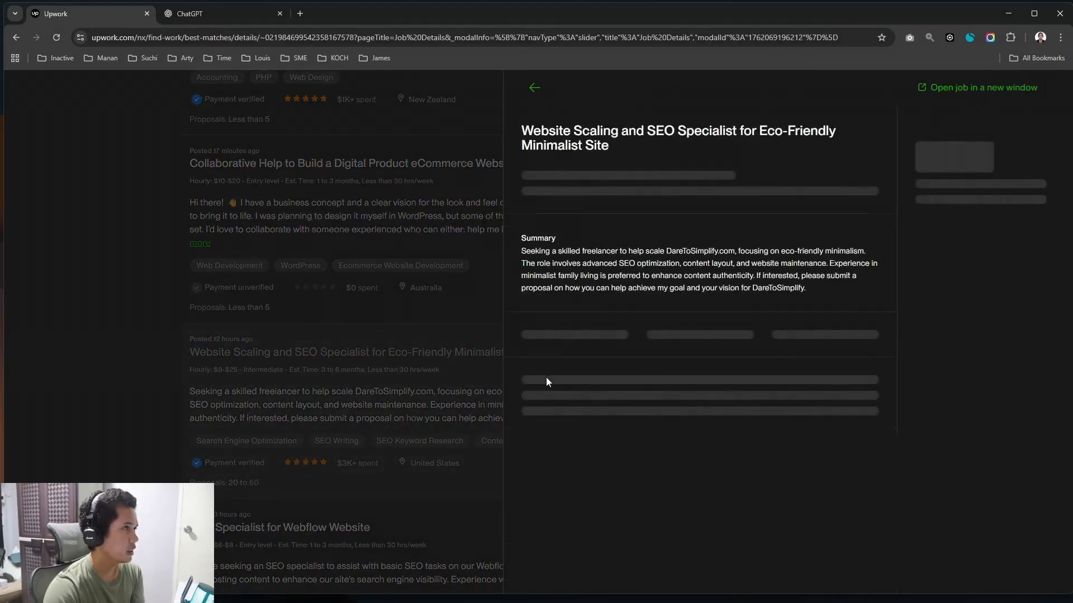
scroll(613, 360, down, 2)
scroll(613, 361, down, 10)
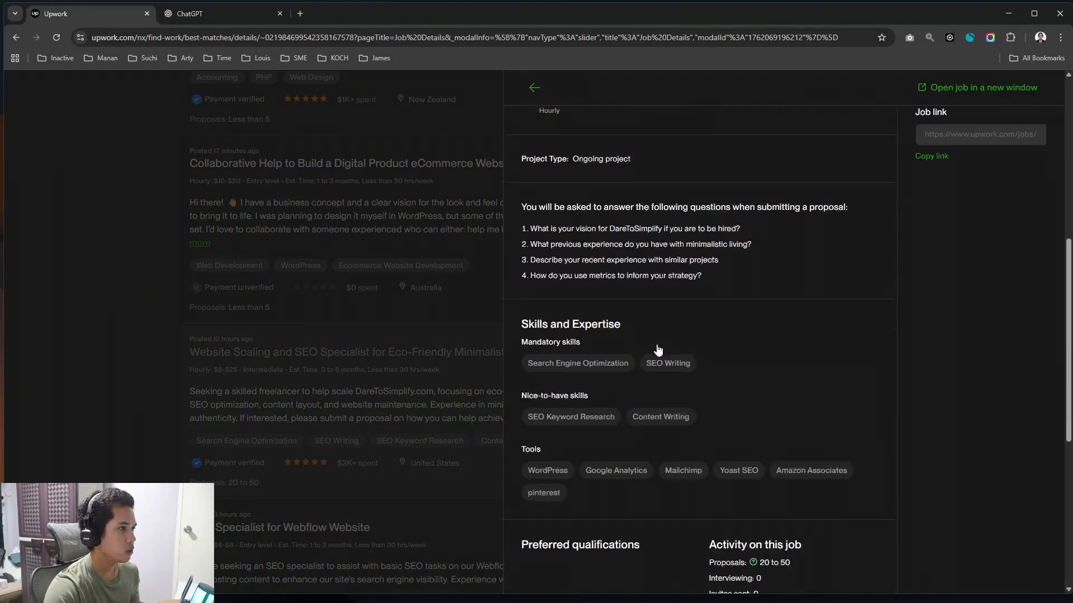
Step: Check the required Connects and the boost bids in this job's proposal form, and close the form
scroll(796, 381, up, 10)
click(981, 134)
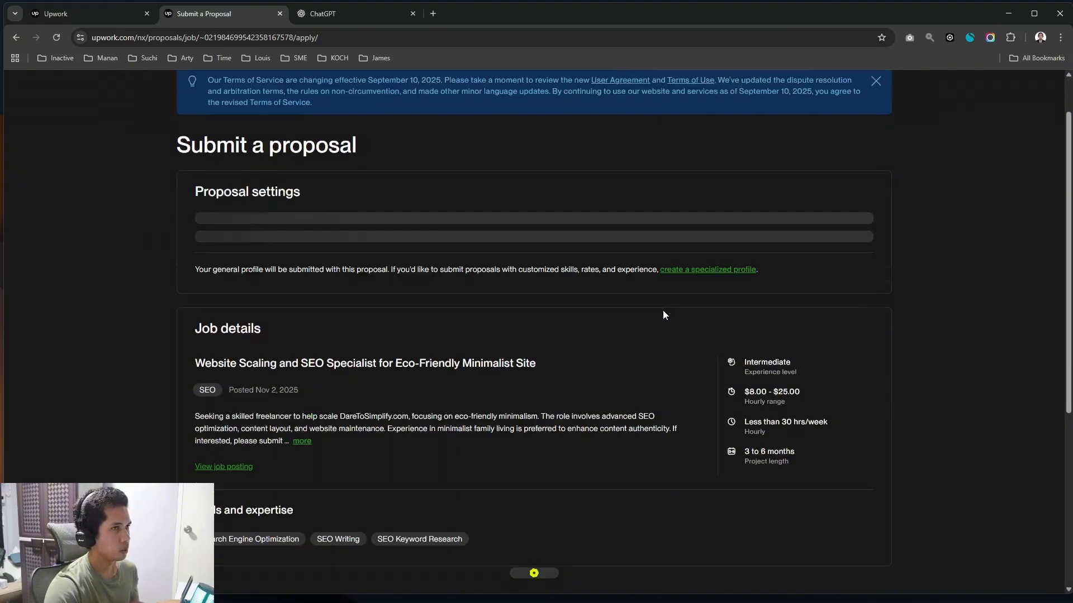
scroll(666, 304, down, 6)
scroll(669, 300, down, 20)
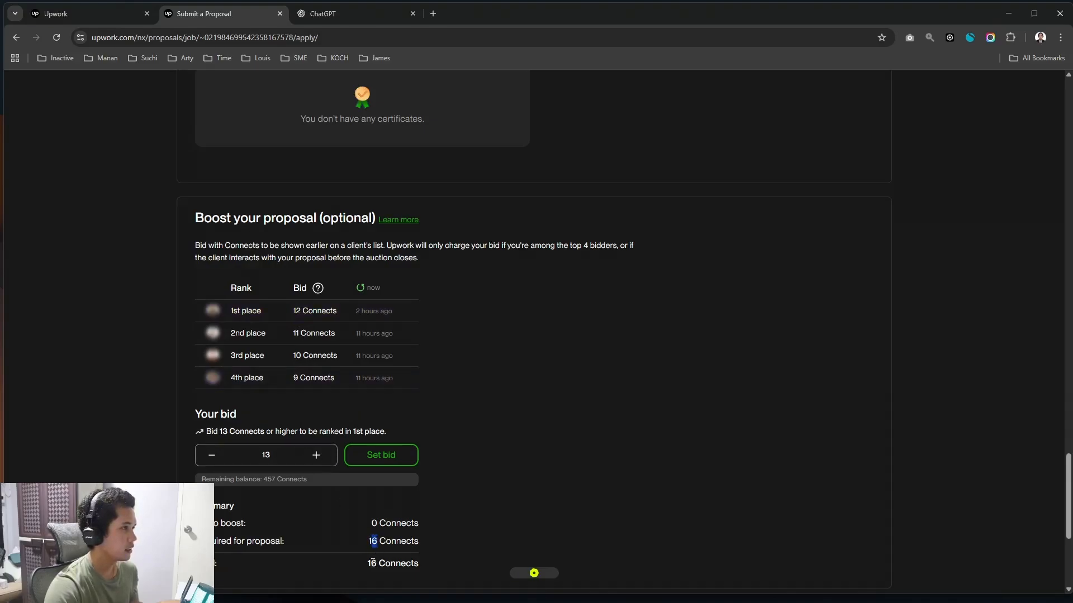
scroll(351, 488, up, 2)
scroll(357, 463, up, 5)
key(ctrl+w)
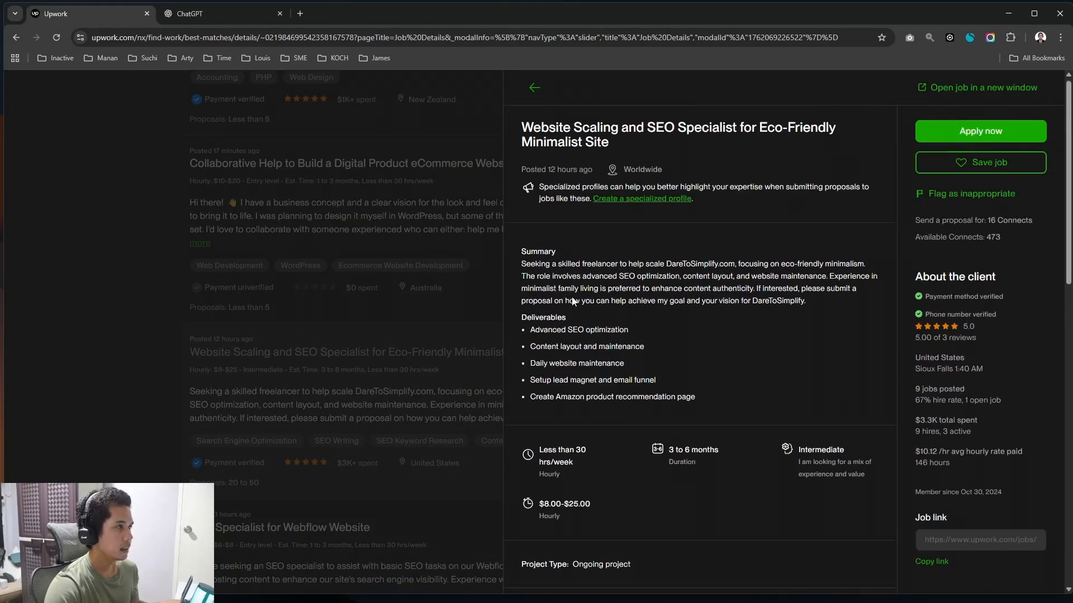
Step: Copy the job's summary and full deliverables list and paste them into a new ChatGPT prompt
drag(523, 266, 712, 404)
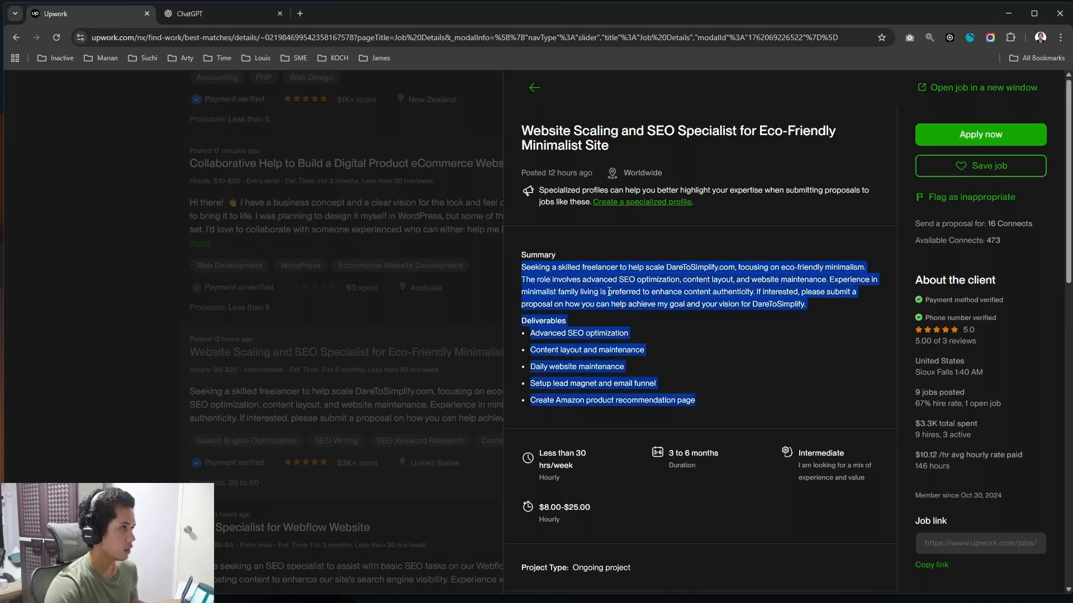
right_click(668, 290)
click(705, 304)
click(229, 12)
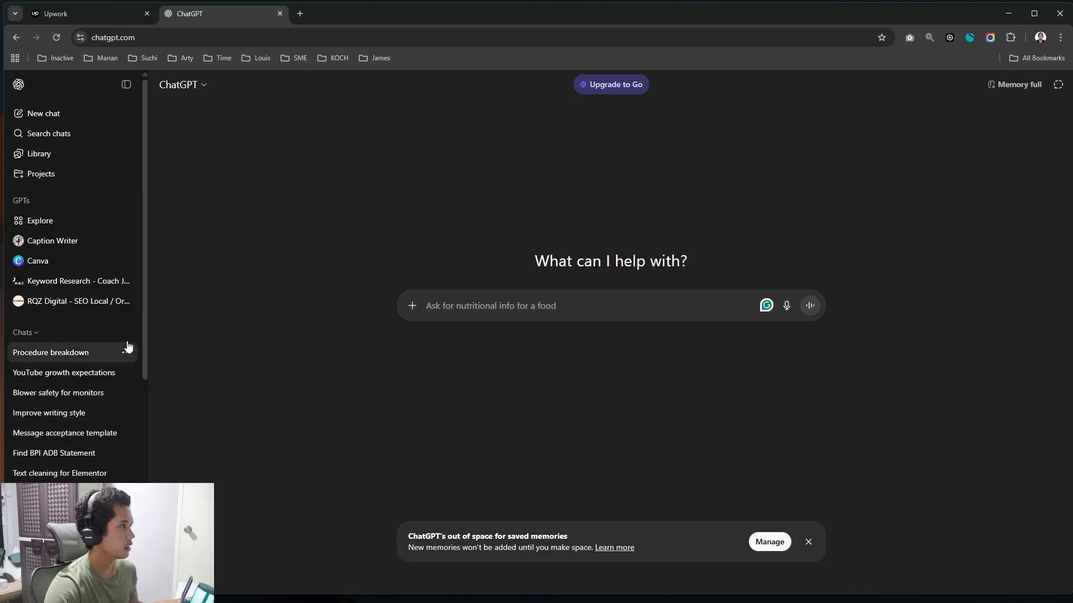
click(519, 305)
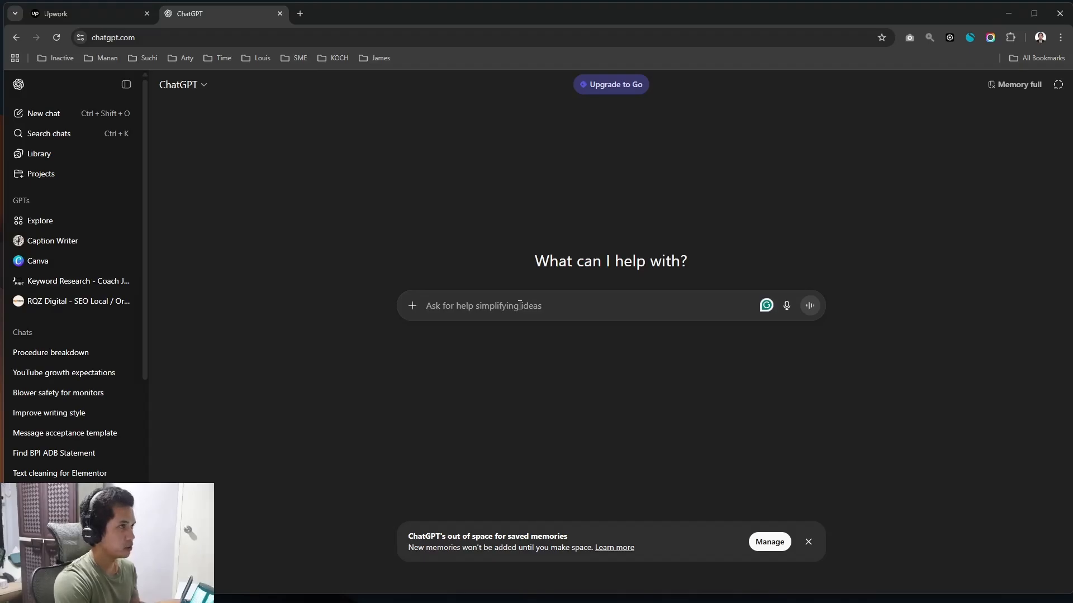
key(ctrl+v)
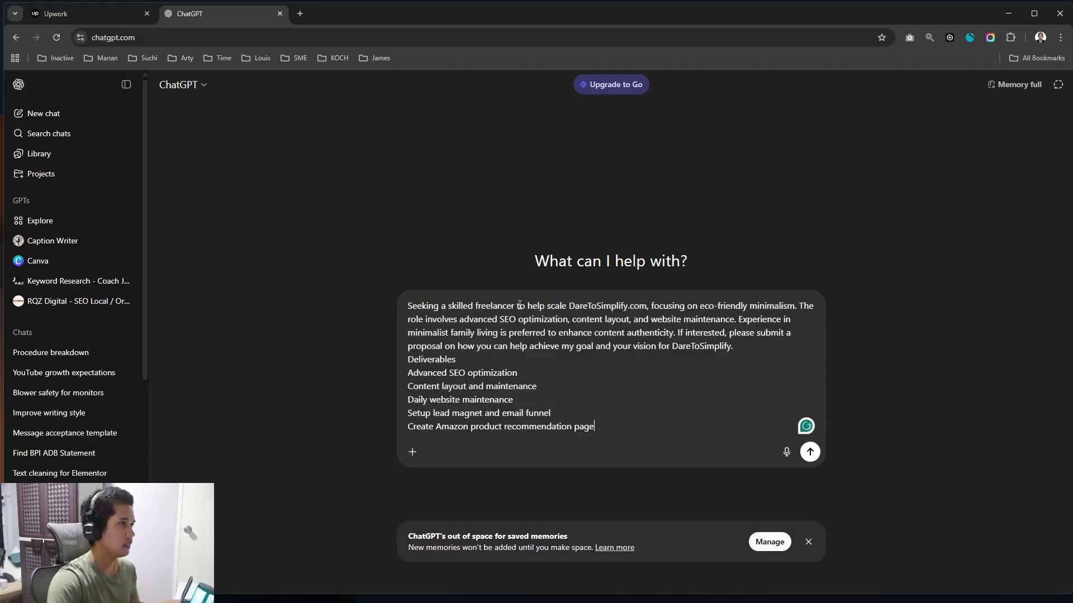
Step: Begin the request below the pasted job description with "I will apply on this Upwork Job. Compose"
key(shift+Return)
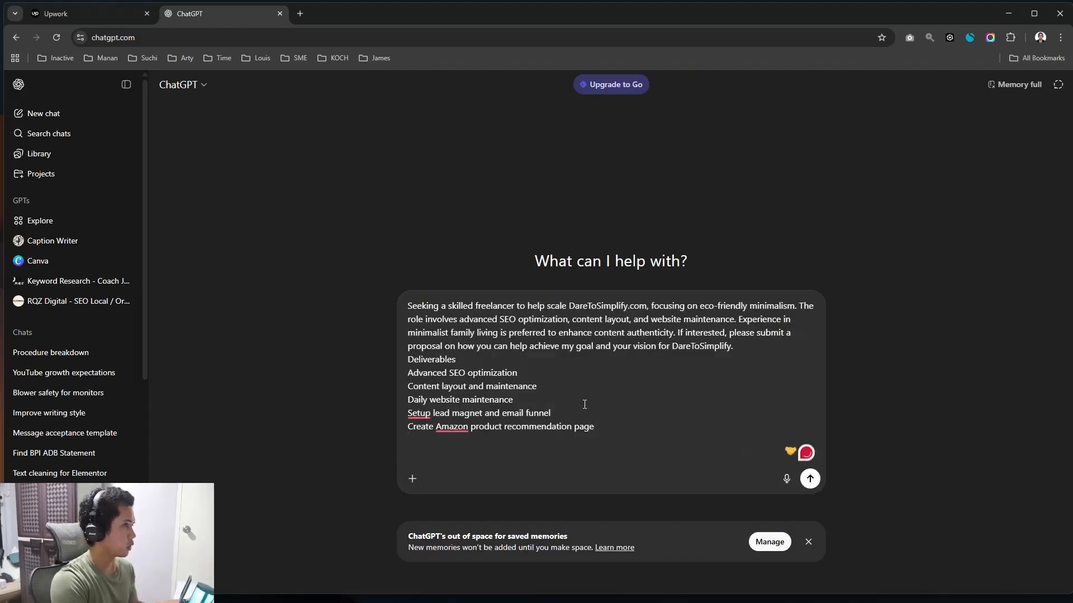
text(I will ap)
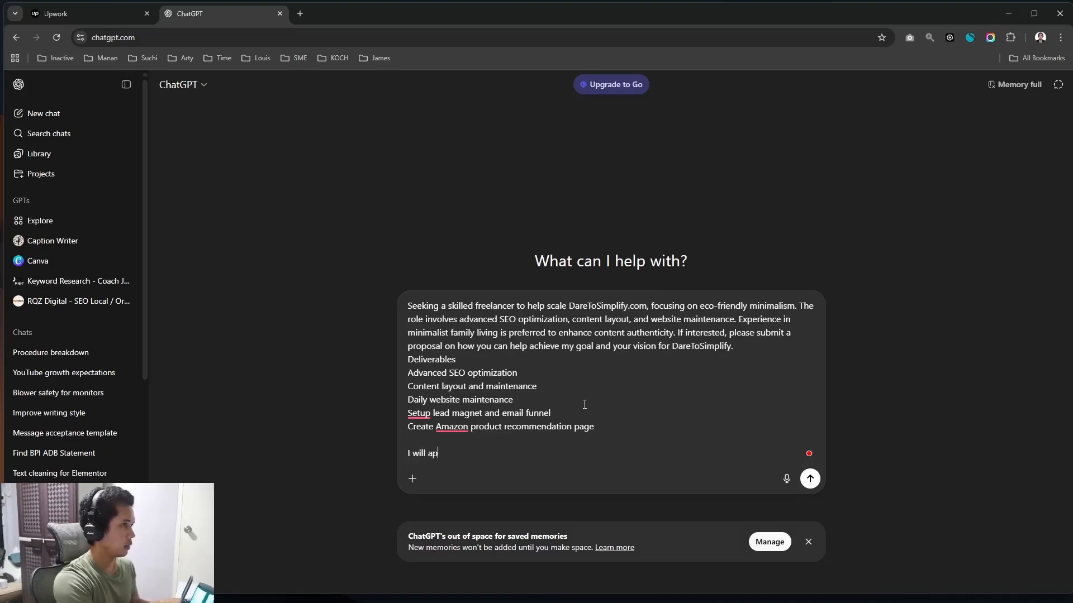
text(ply t)
key(BackSpace)
text(o)
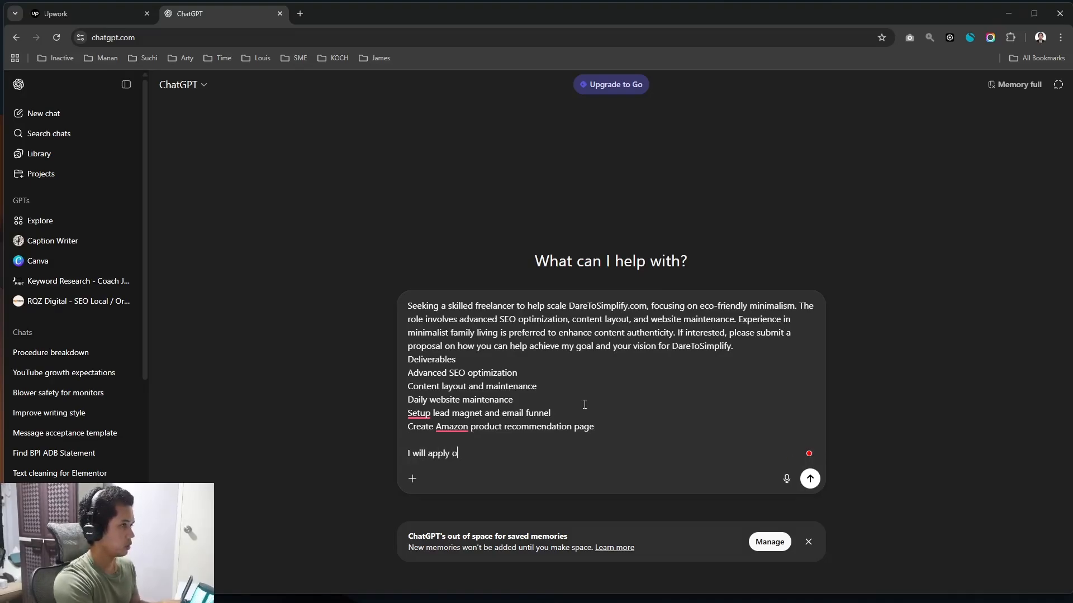
text(n this Upwork )
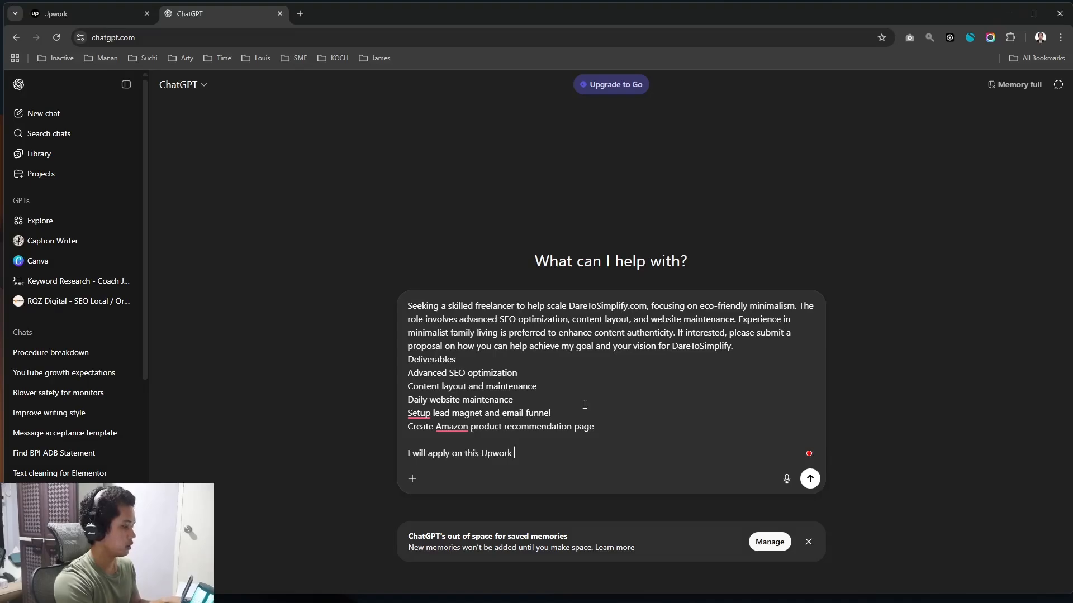
text(Job. Compose)
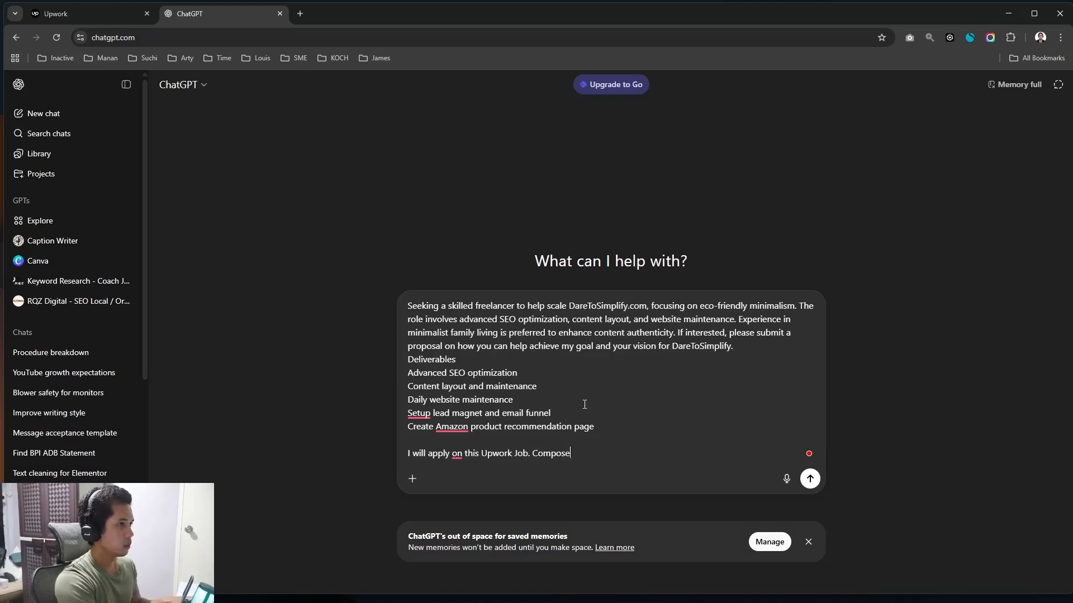
Step: Complete the request with "me a winning proposal and acknowledge/answer all the requirements on the job description and tell that I can perform and do it all."
text( me a winning p)
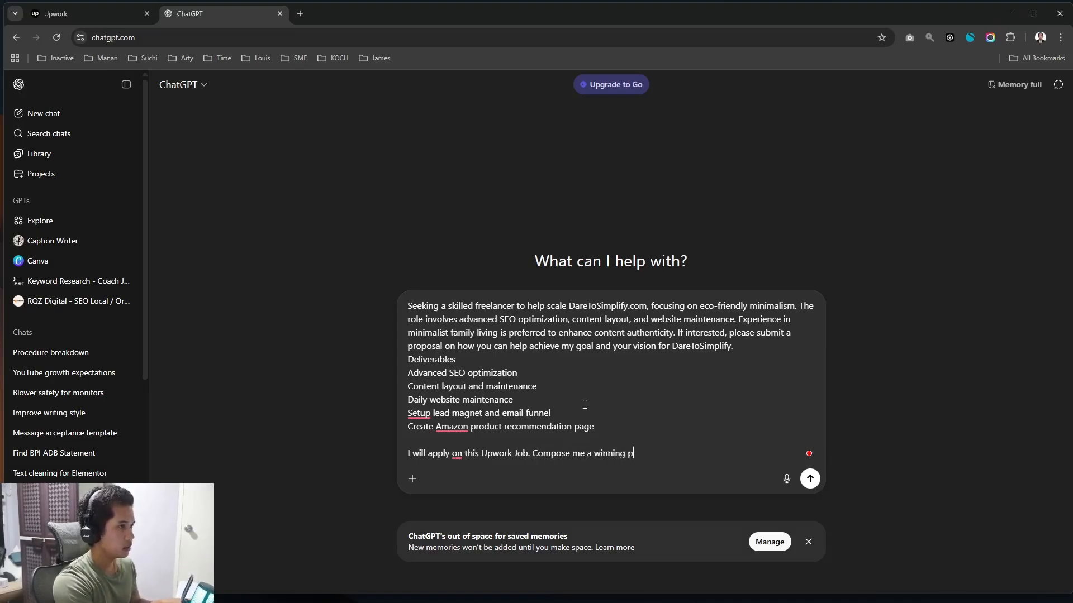
text(roposal an)
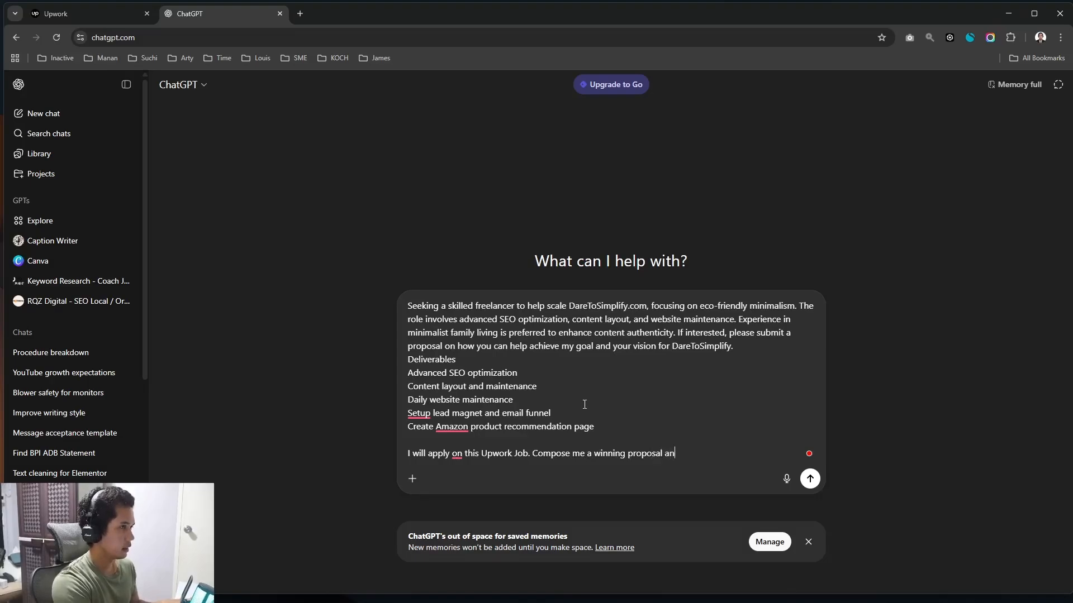
text(d acknowledge/answer)
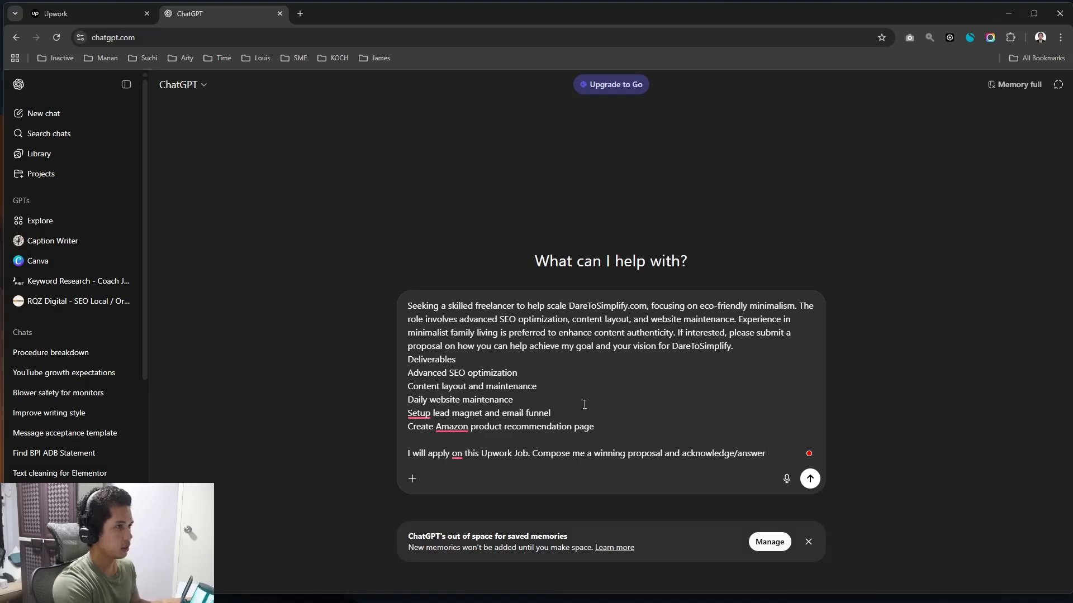
text(all the)
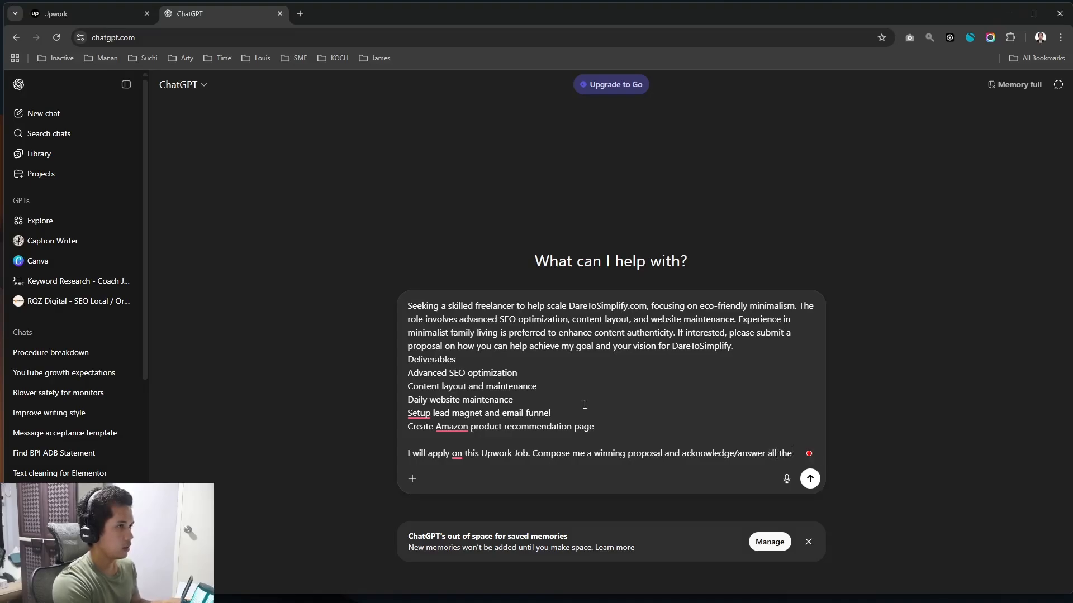
text( requirements )
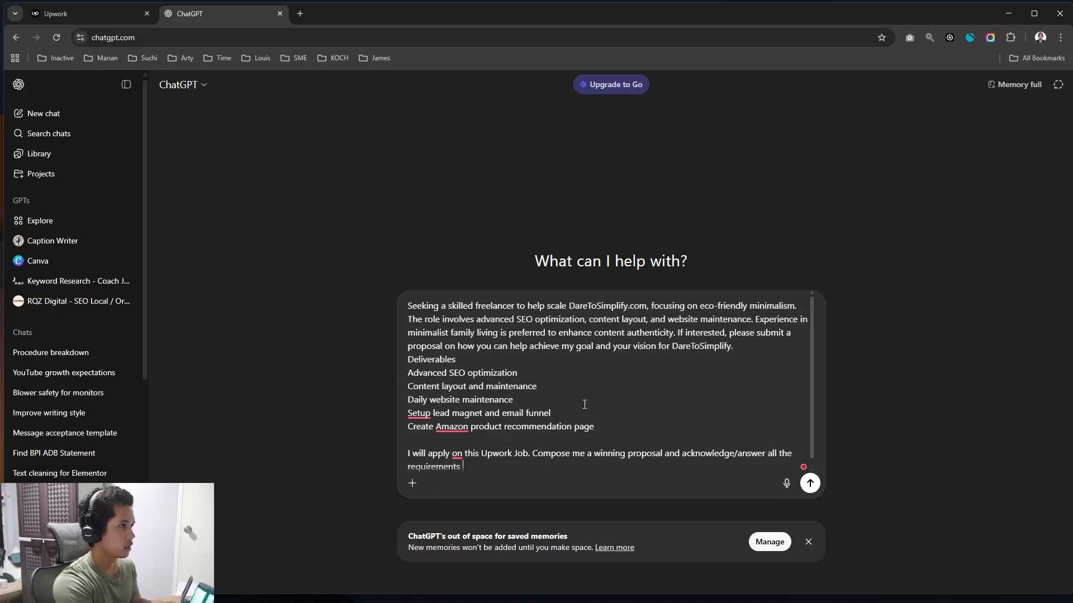
text(on the job descripti)
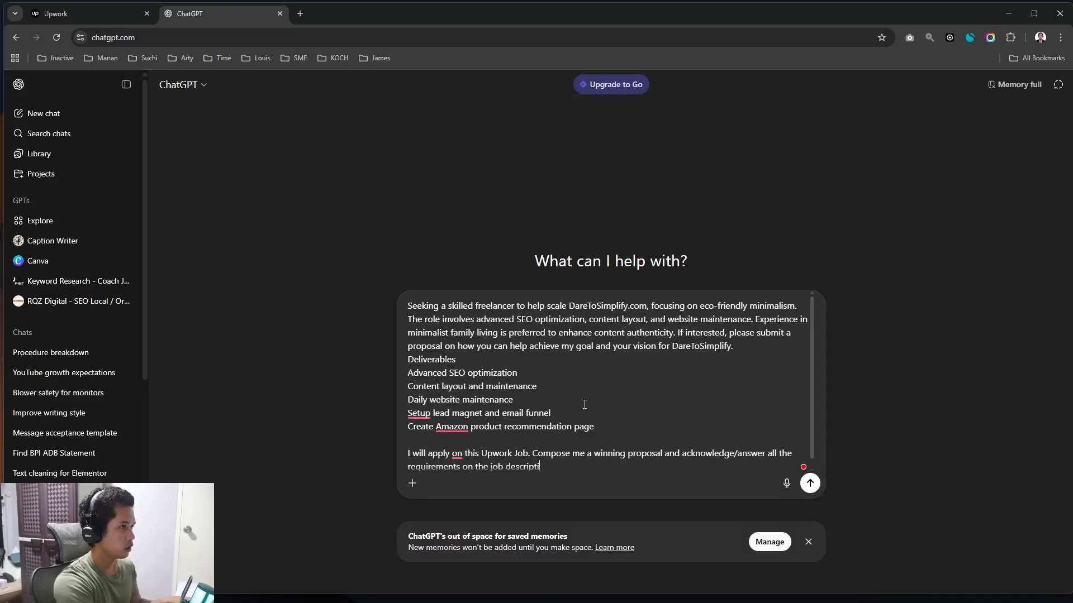
text(on and tell that )
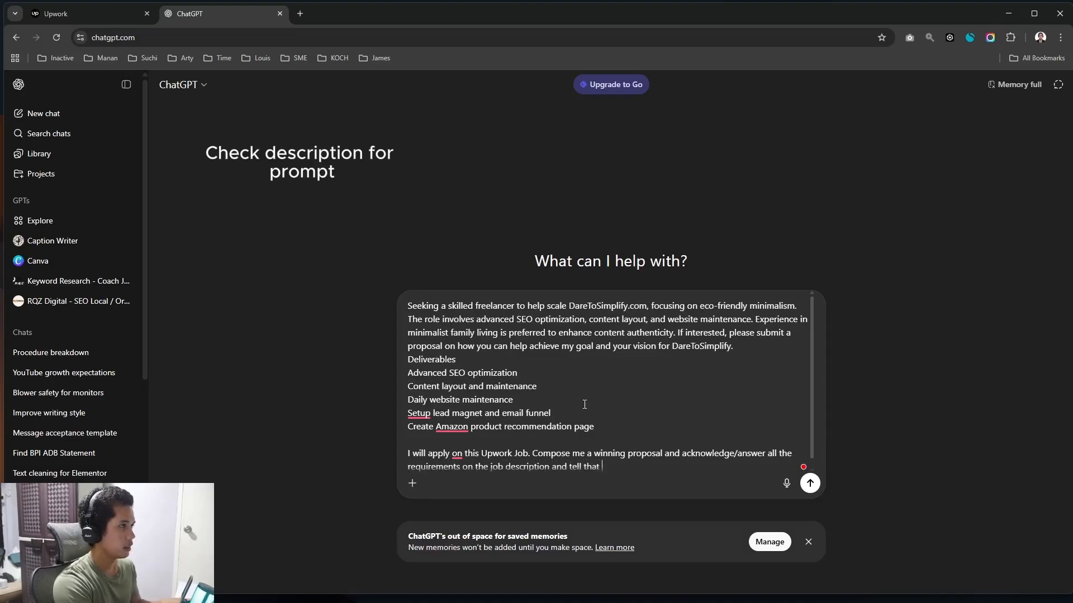
text(I can)
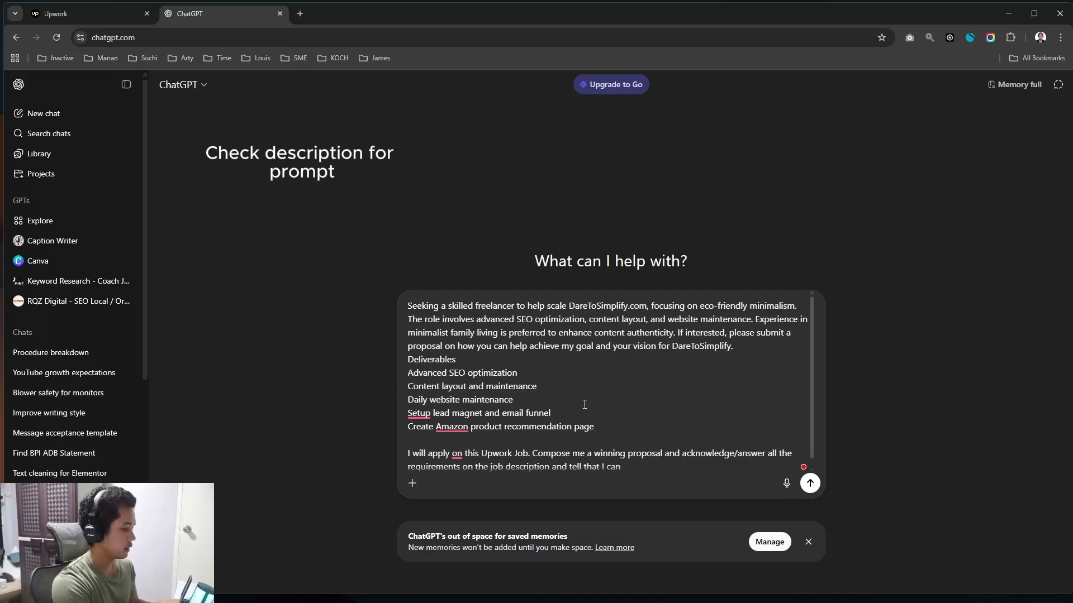
text( perform)
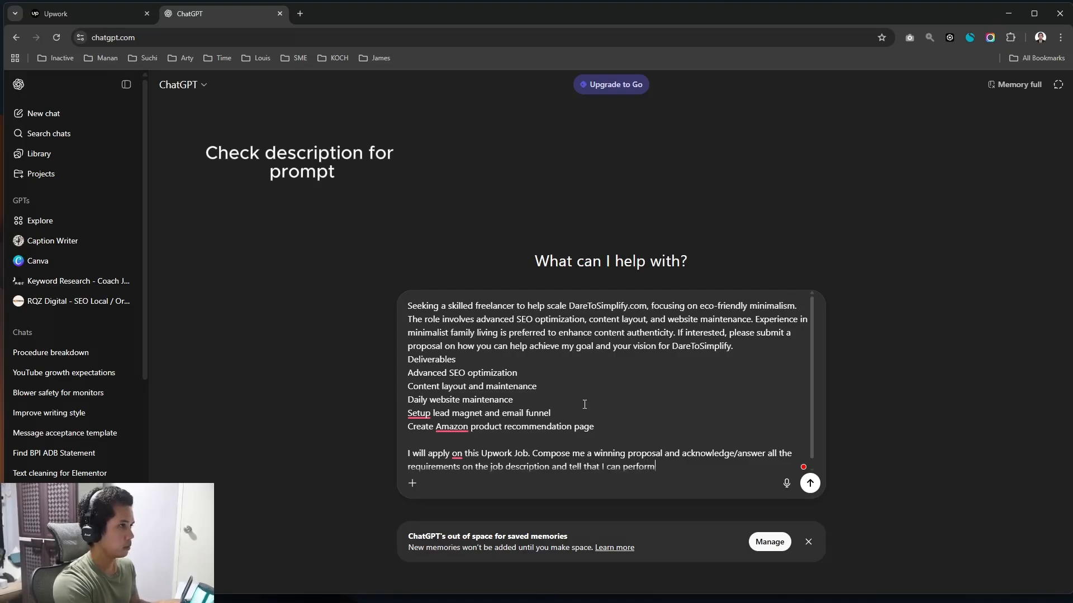
text( and do it al)
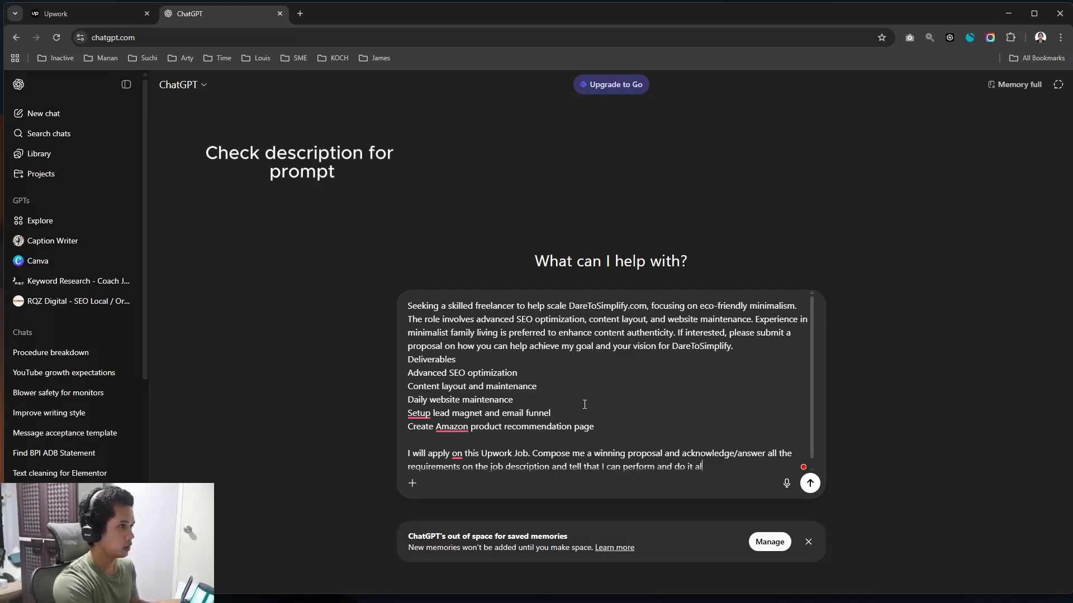
text(l)
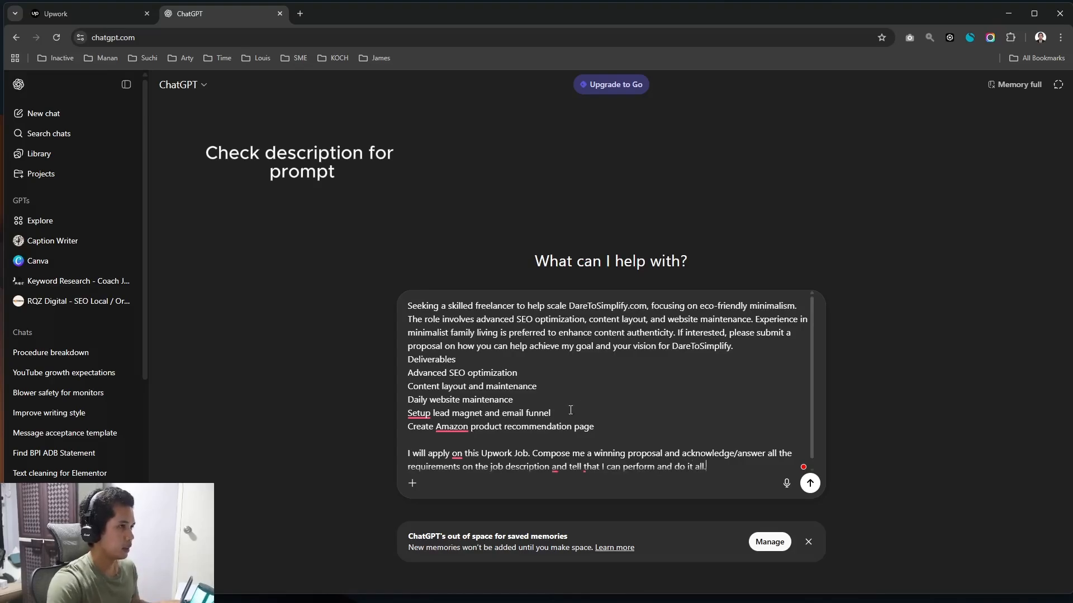
text(.)
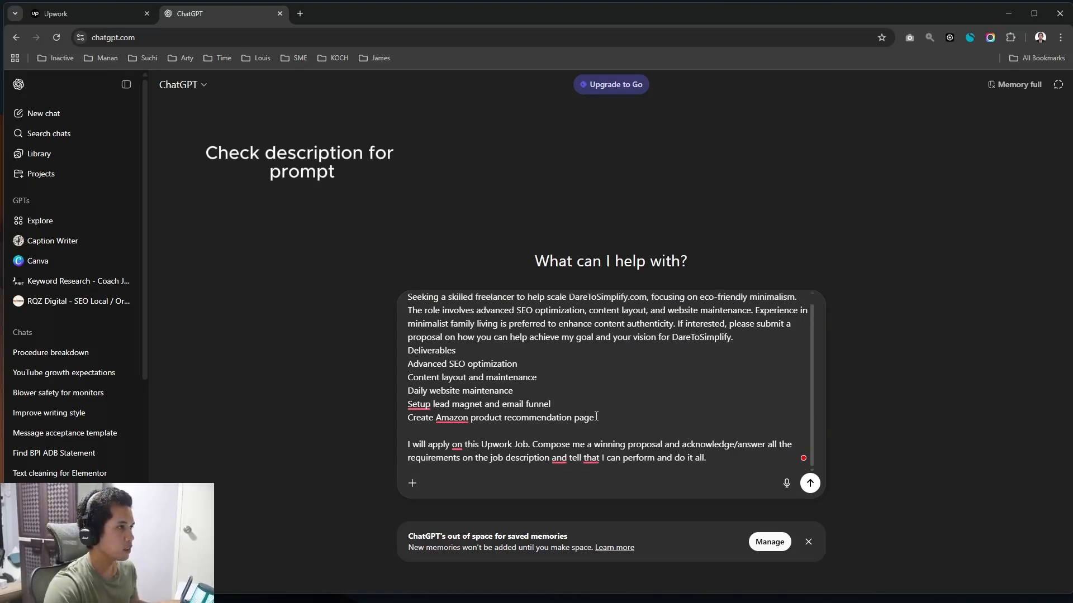
Step: Review the pasted deliverables in the prompt, from advanced SEO optimization to the Amazon product recommendation page
drag(596, 417, 413, 363)
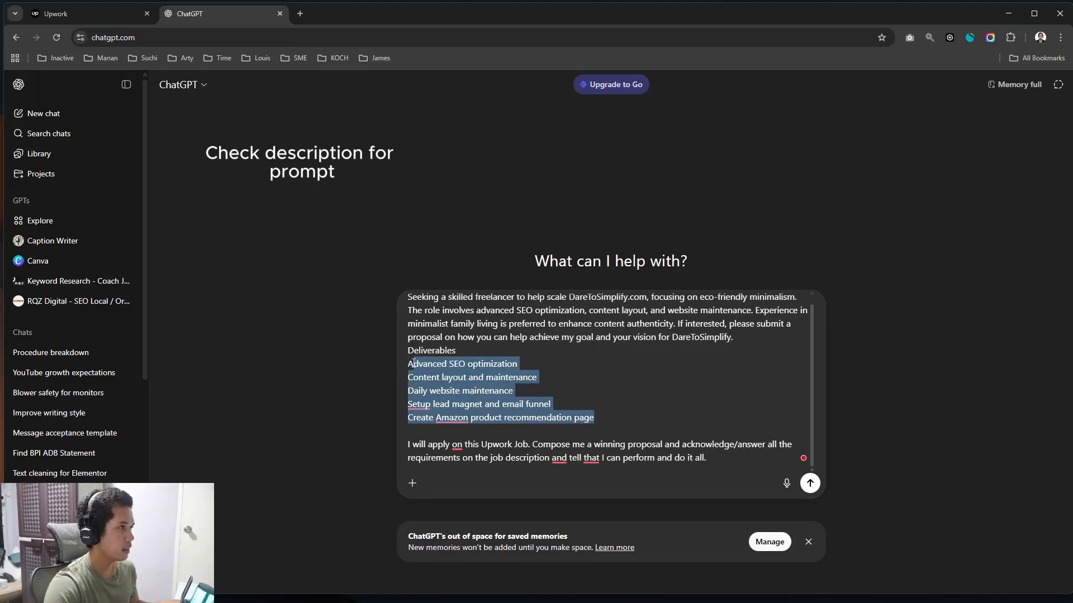
drag(595, 418, 407, 362)
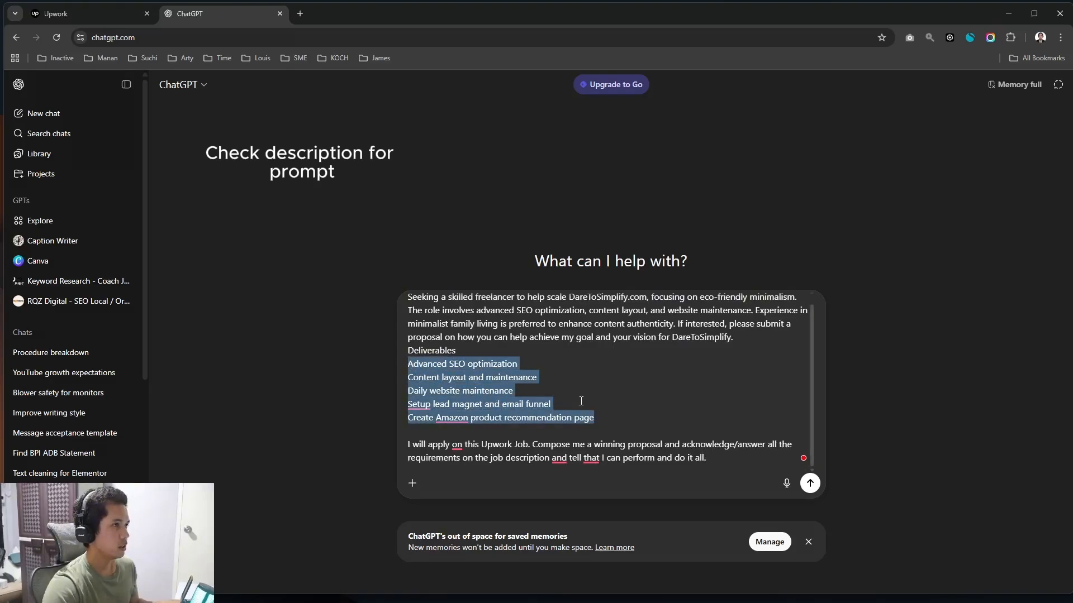
click(608, 416)
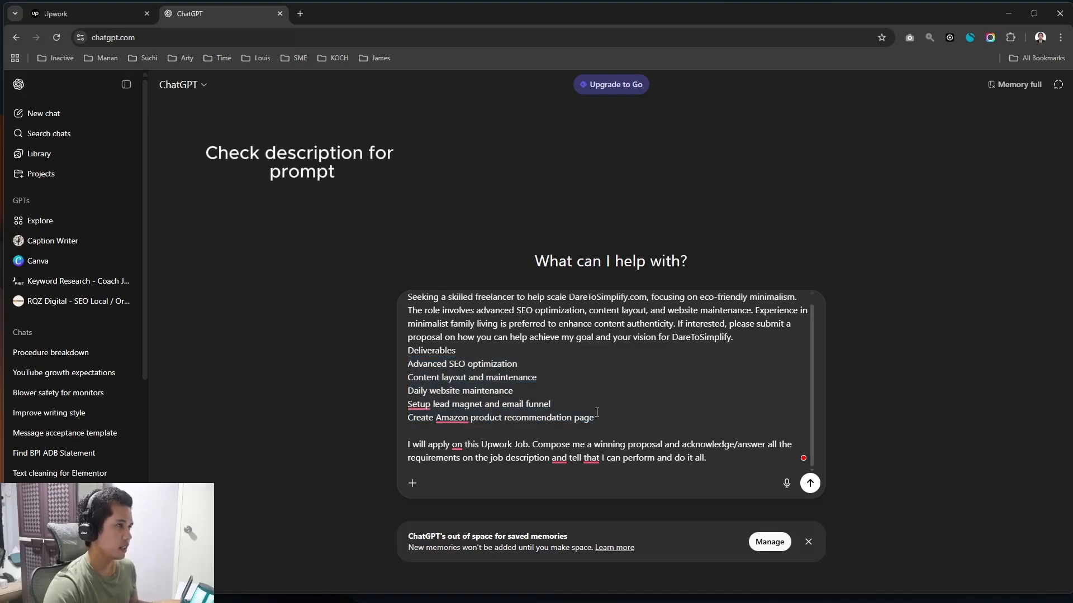
drag(551, 404, 408, 404)
drag(556, 404, 411, 396)
Step: Add "Avoid fluff, just straight to the point and highlight what I can bring to the table." to the request and submit the prompt
click(721, 459)
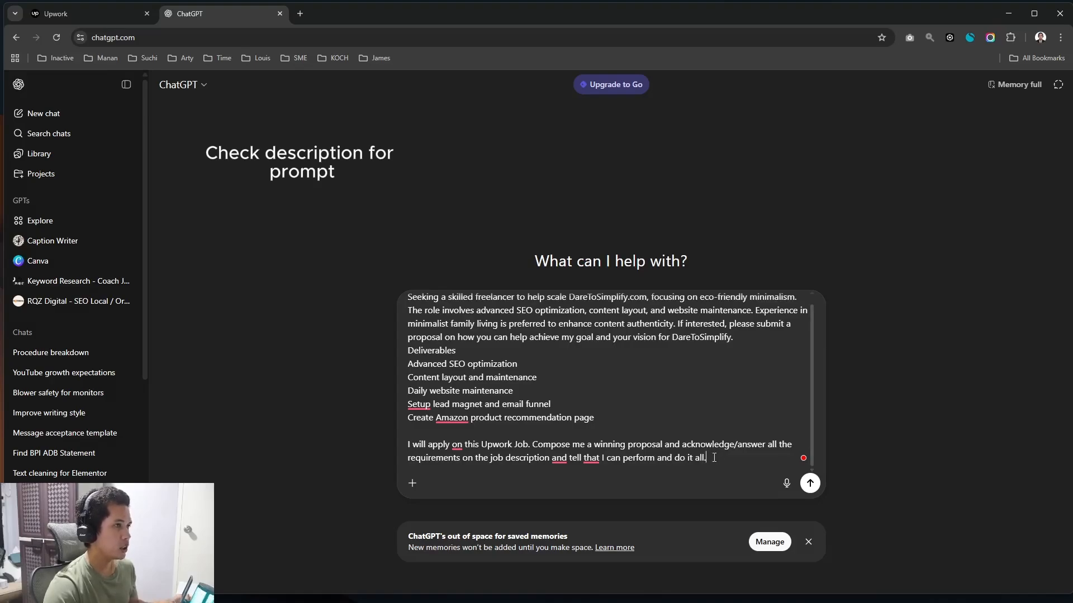
text(void f)
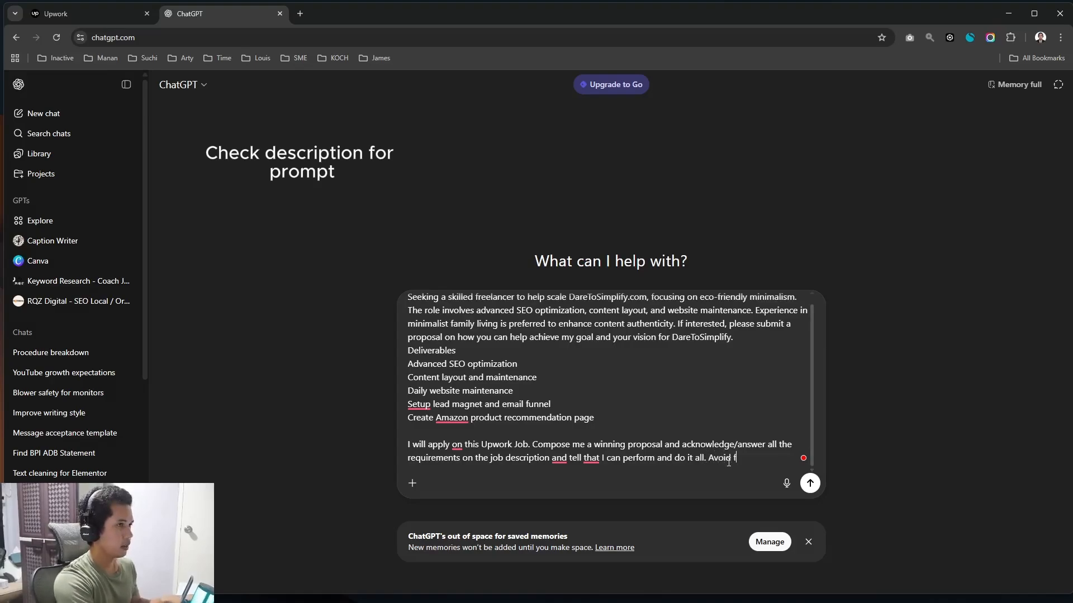
text(luff, just straight to)
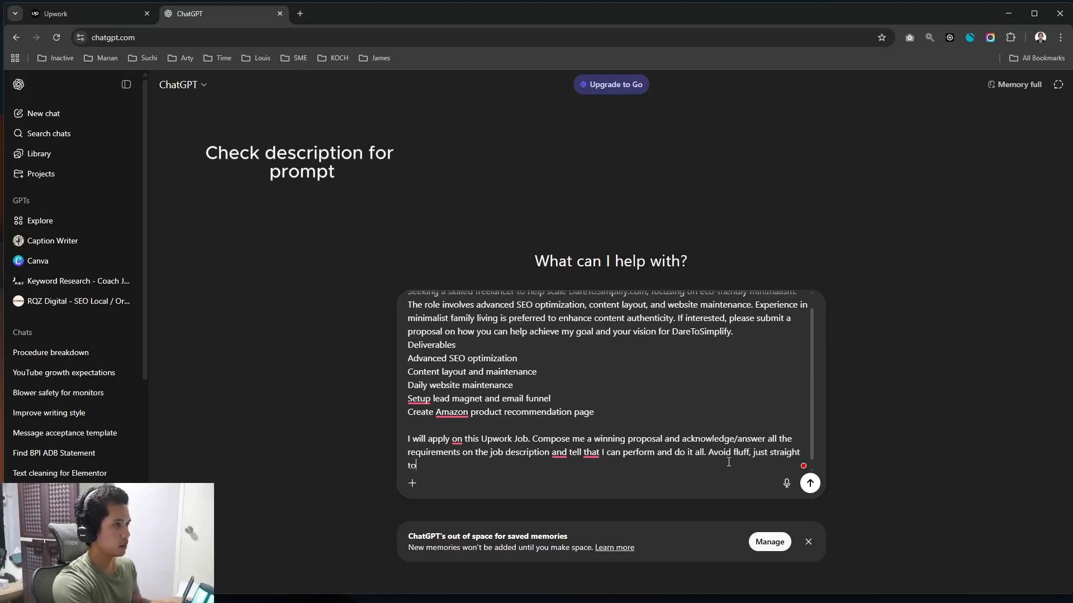
text( the point )
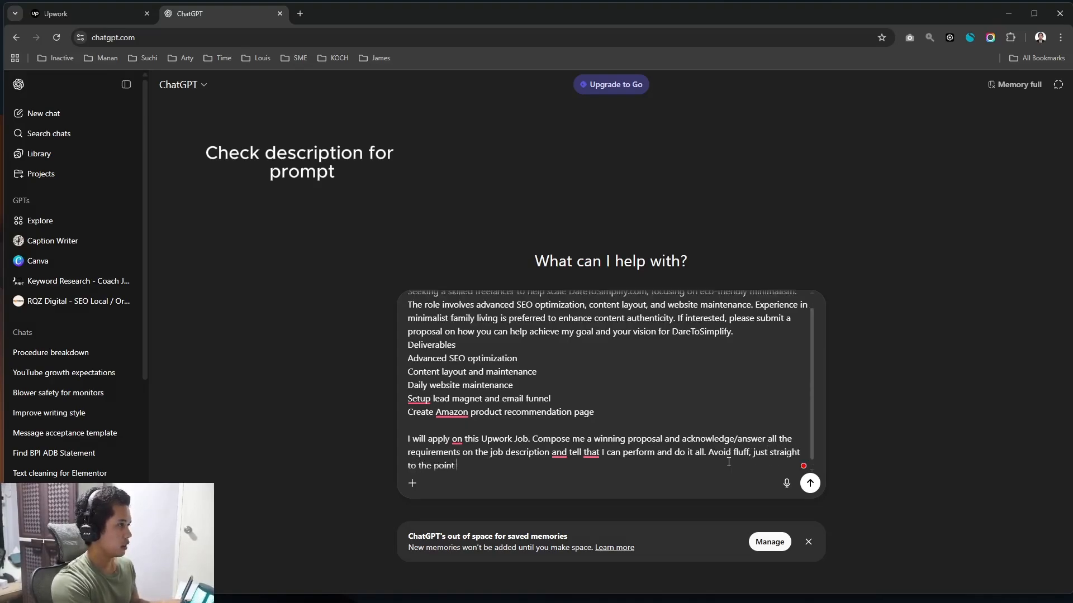
text(and highli)
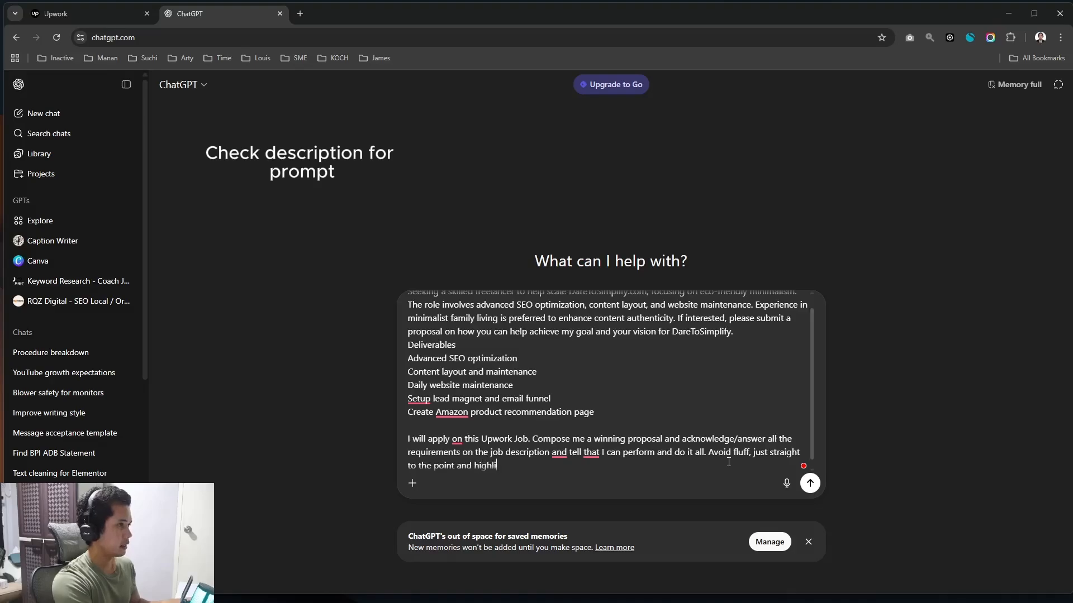
text(ght what I can brin)
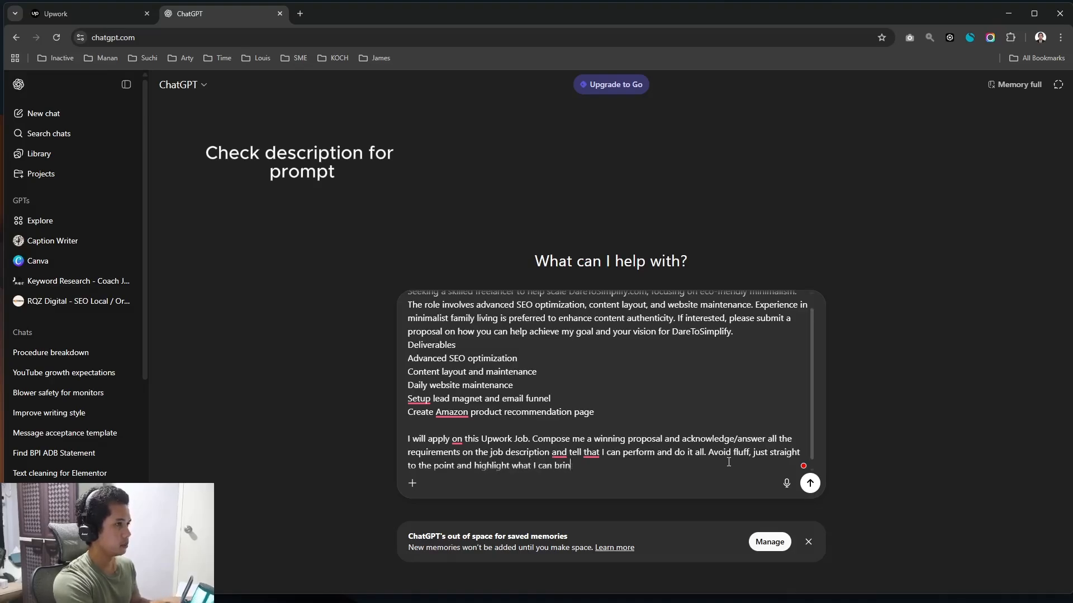
text(g to the table.)
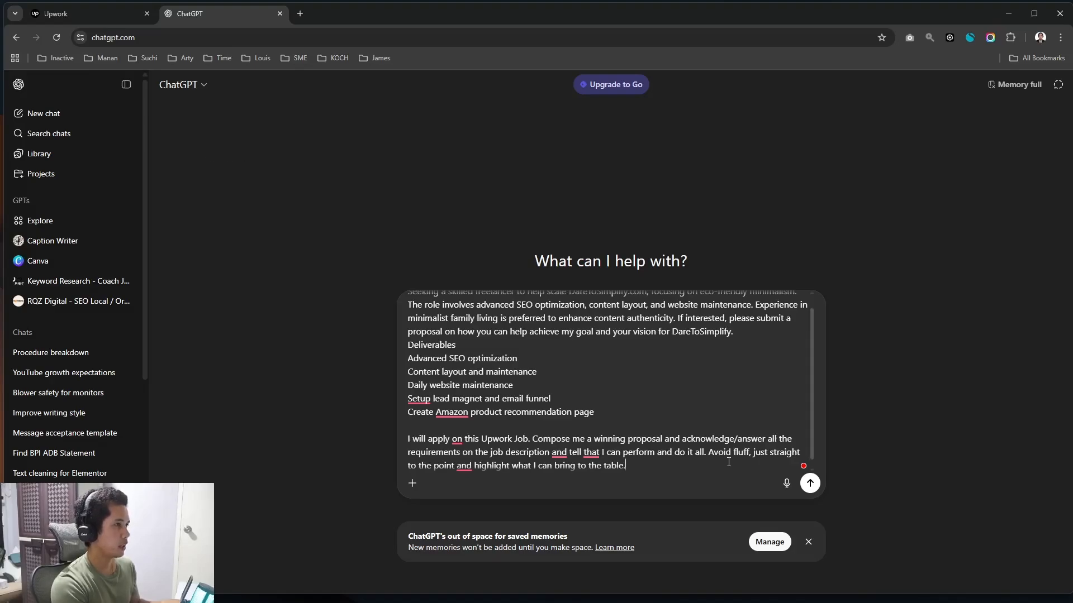
key(Return)
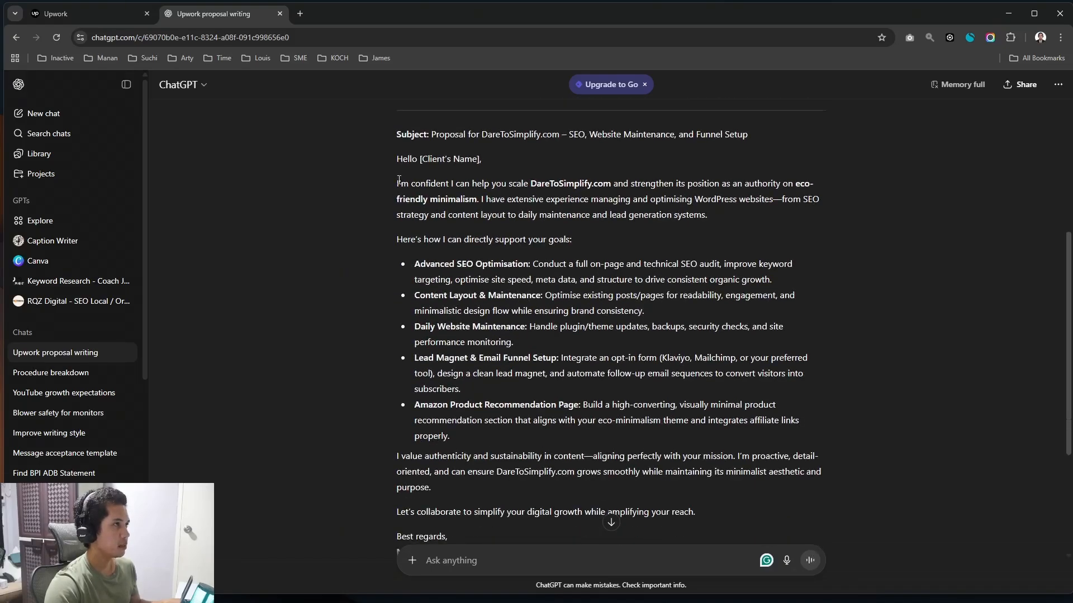
Step: Read through the generated proposal, examining its greeting, opening paragraph, deliverable bullets and sign-off
drag(399, 179, 478, 200)
click(564, 261)
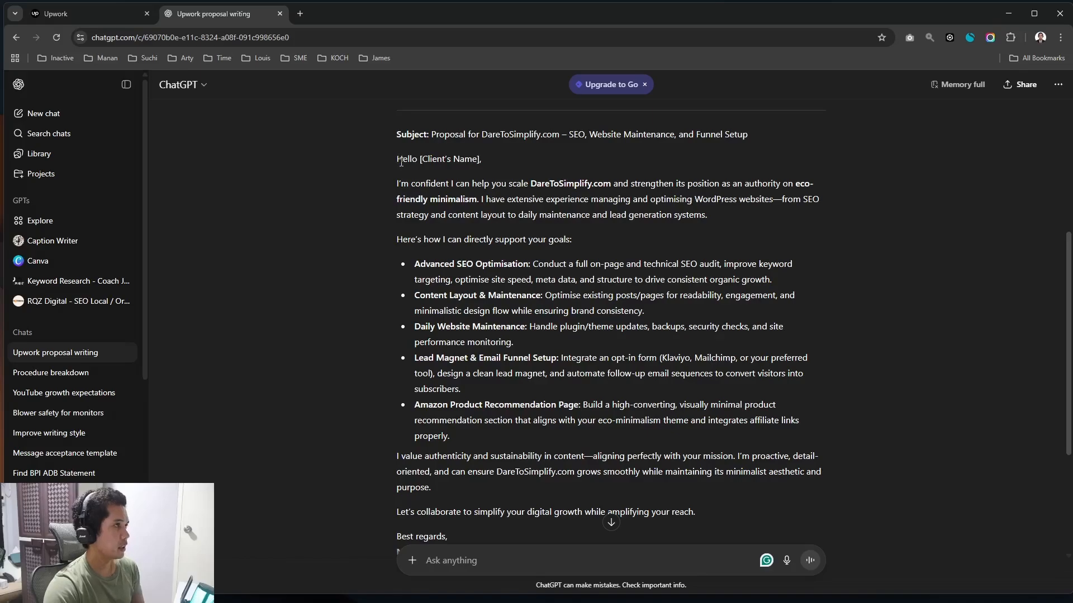
drag(397, 159, 416, 163)
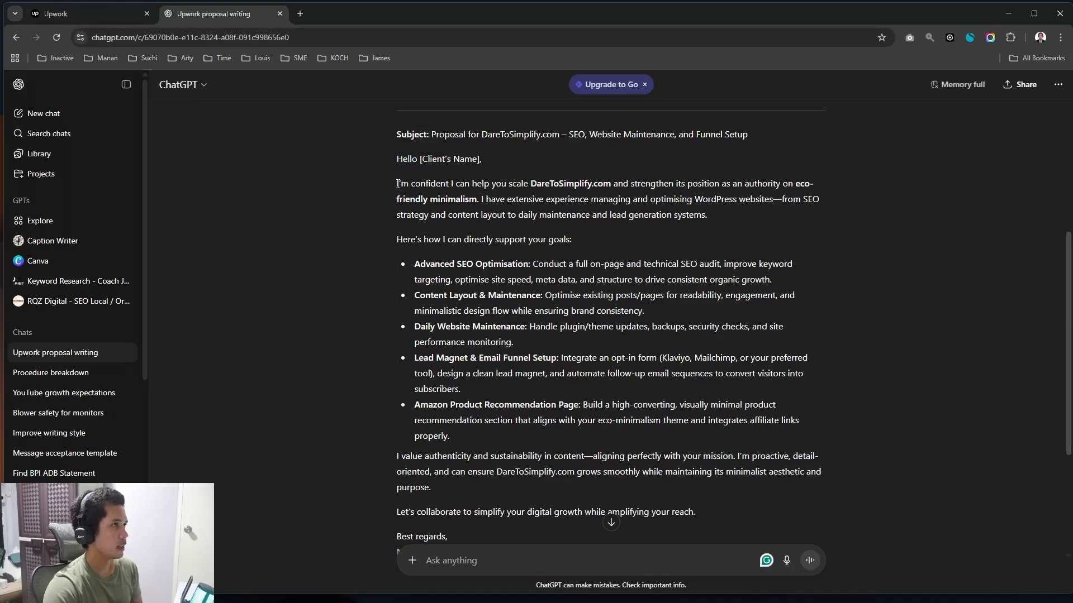
drag(398, 184, 713, 215)
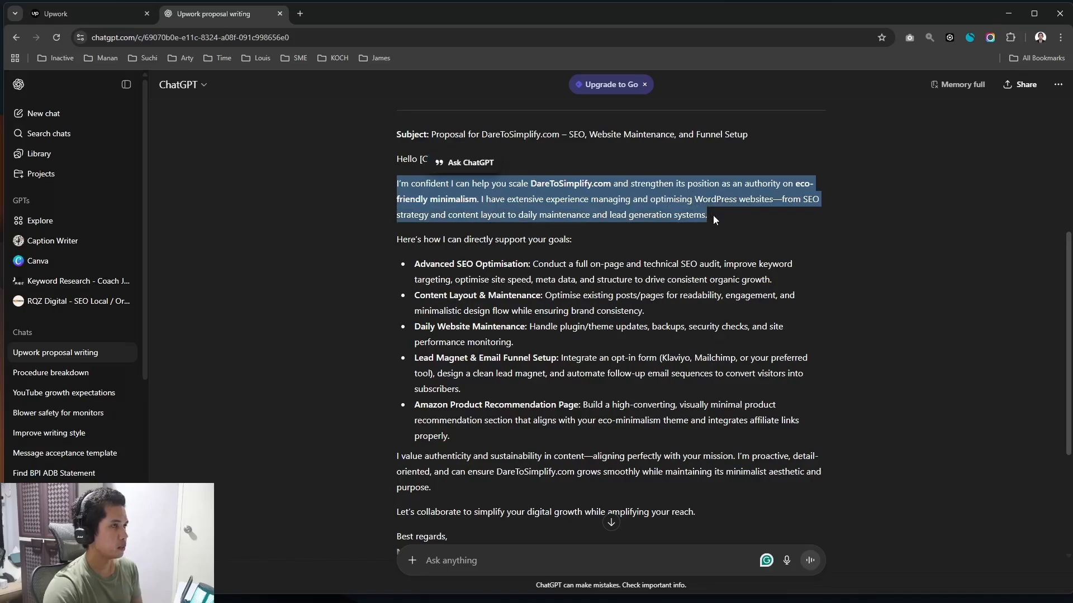
click(424, 186)
drag(394, 187, 732, 222)
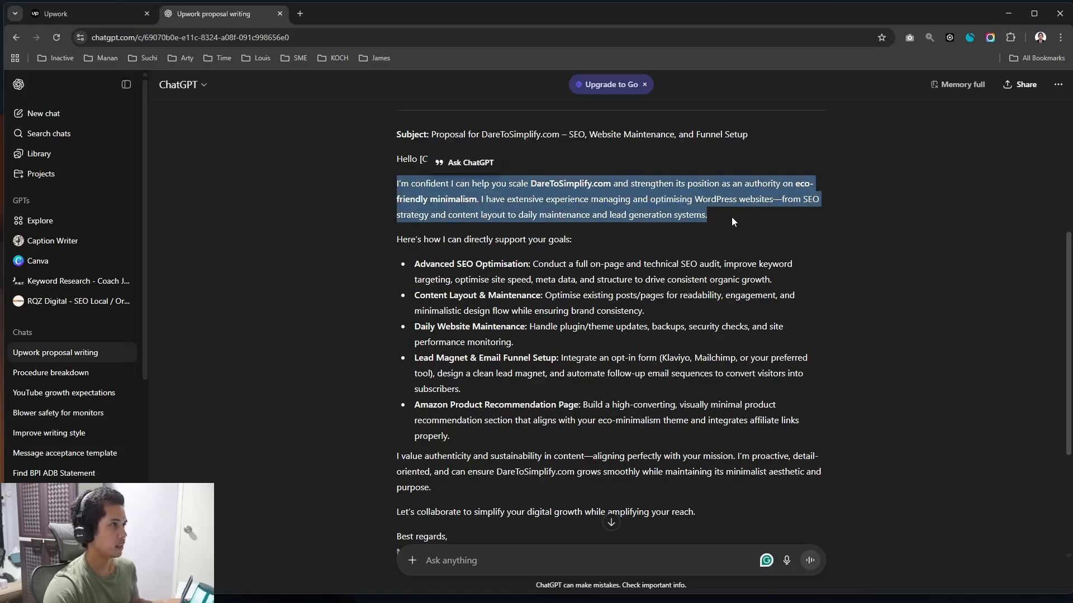
click(733, 221)
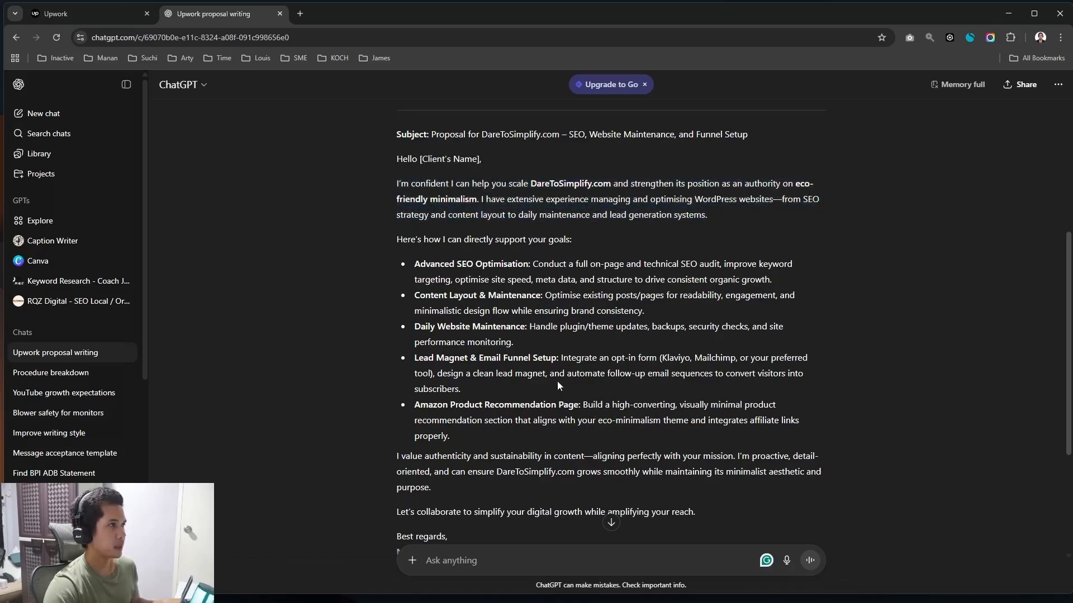
scroll(538, 474, down, 2)
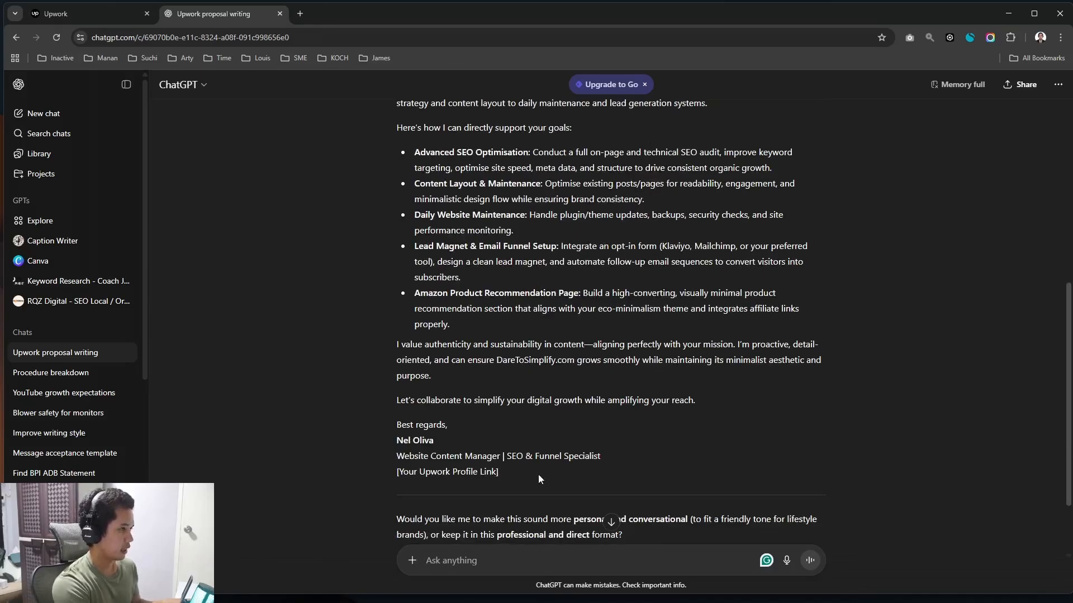
Step: Write the follow-up request "I like it, but can you make it more simpler and direct to the point?"
text(I li)
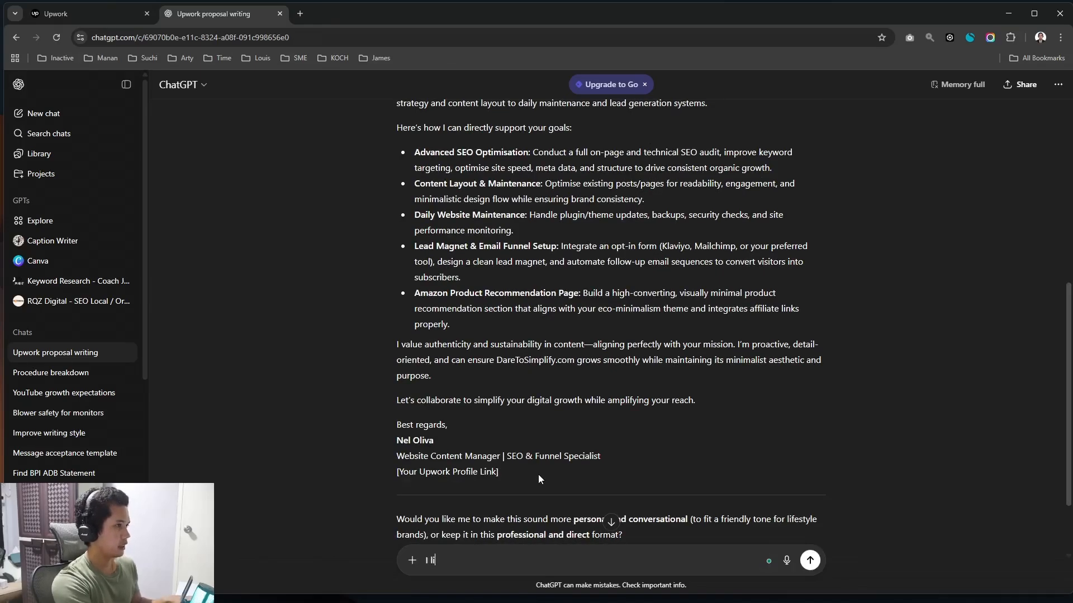
text(ke it, but can you make)
key(ctrl+BackSpace)
key(ctrl+BackSpace)
key(ctrl+BackSpace)
text(but can)
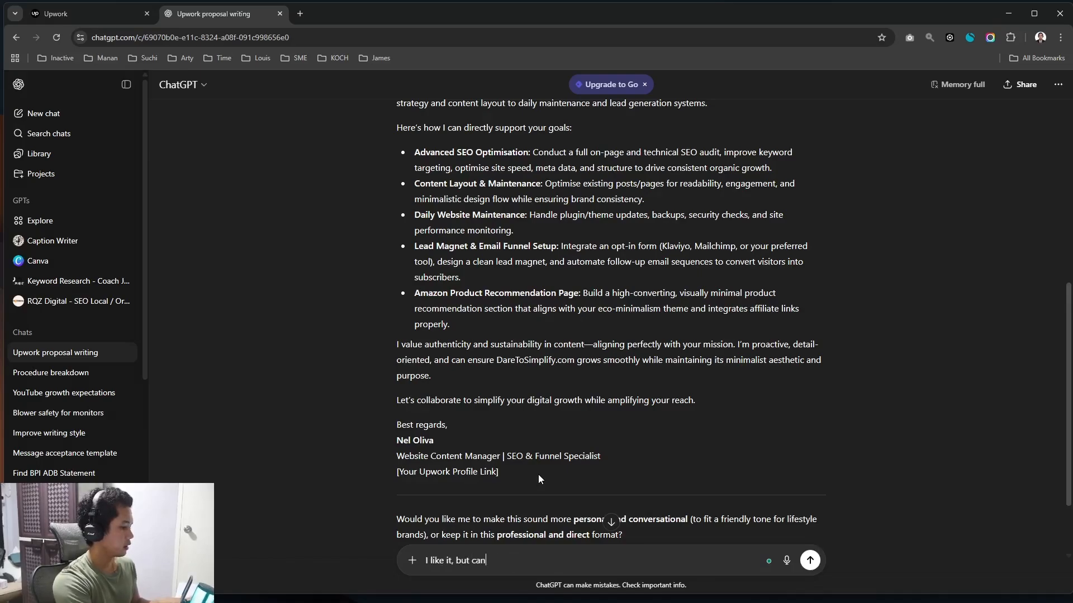
text( you make it more sim)
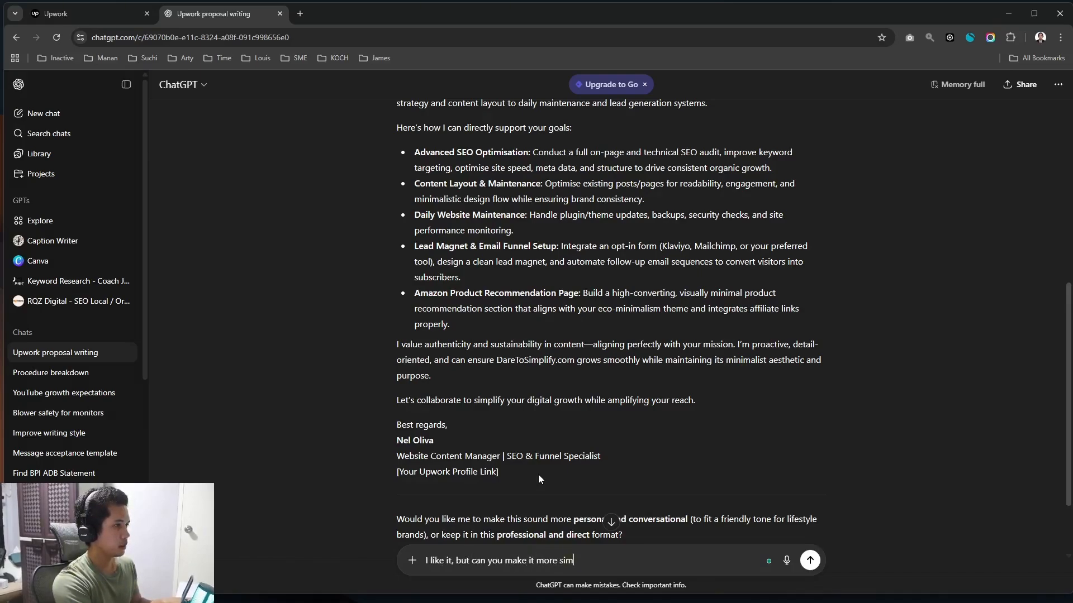
text(pler and direct to the point?)
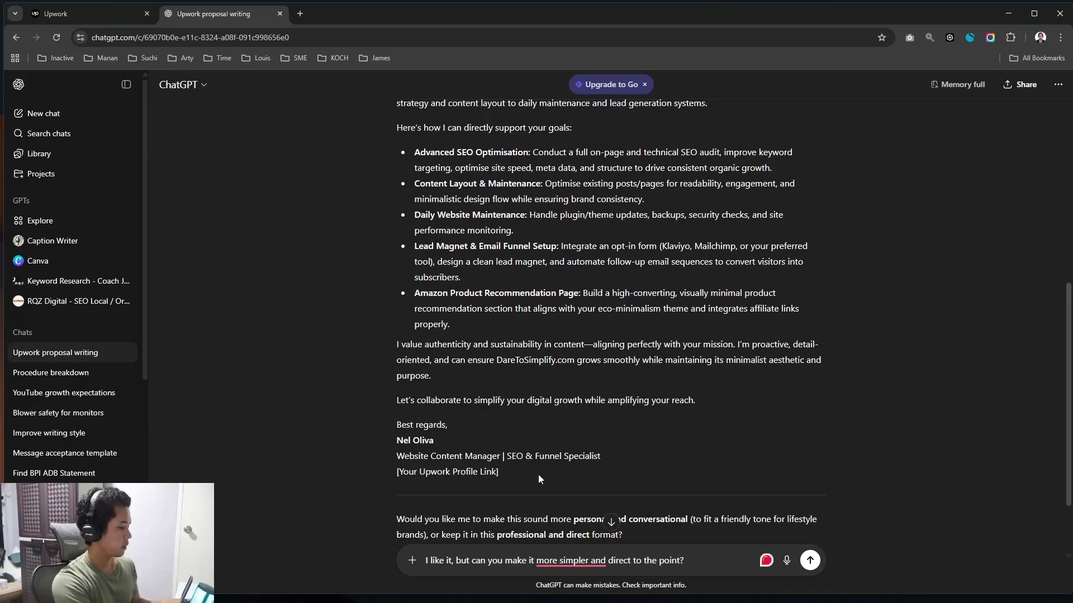
Step: Add "Still highlight what I can bring to the table and the relevance on my experience." to the follow-up and submit it
text( St)
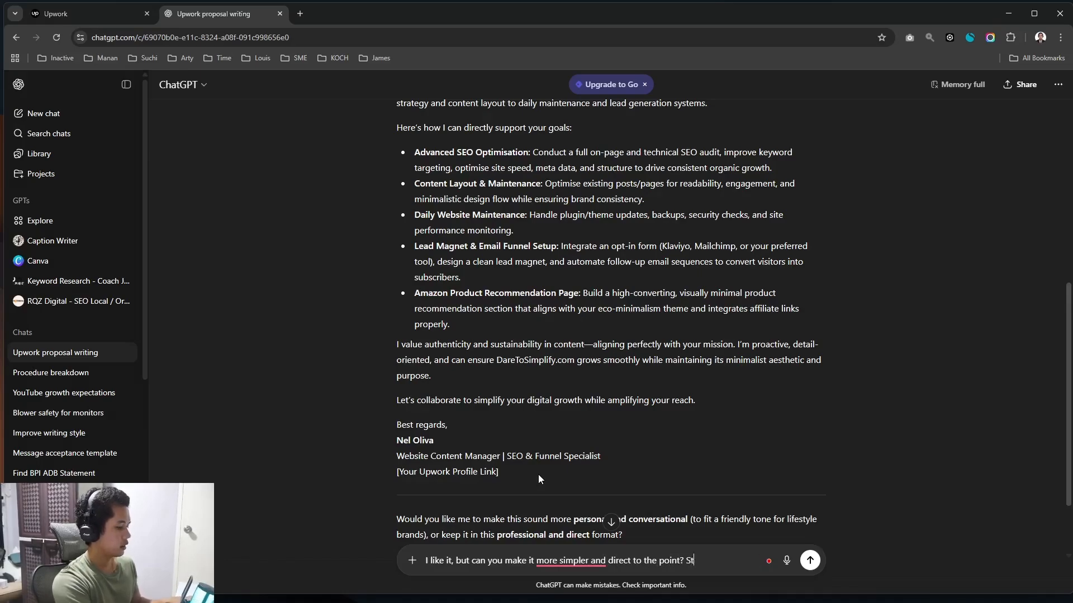
text(ill highlight wha)
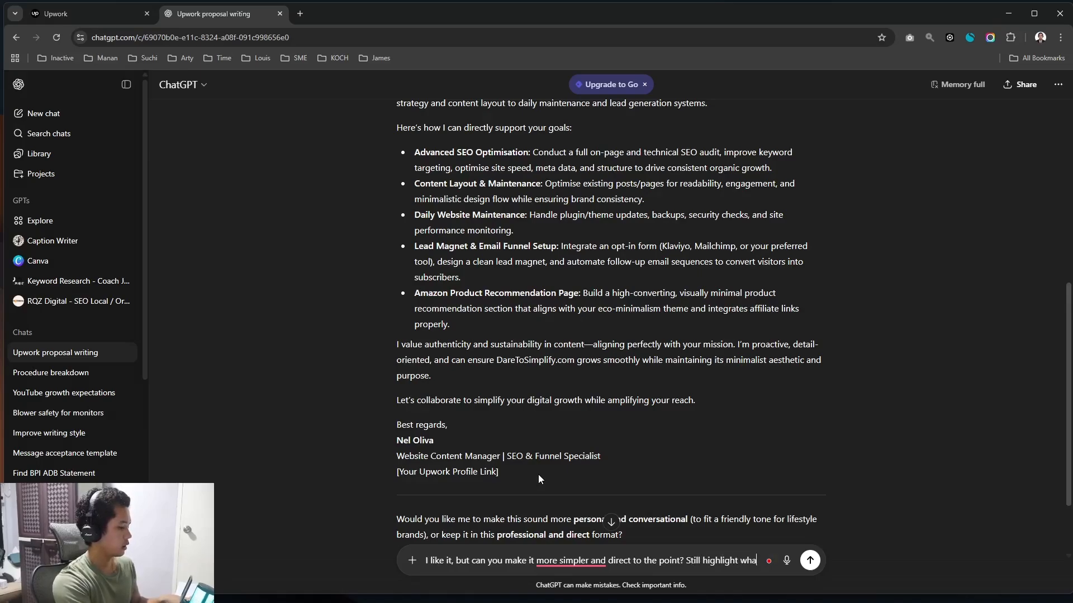
text(t I can bring to the table a)
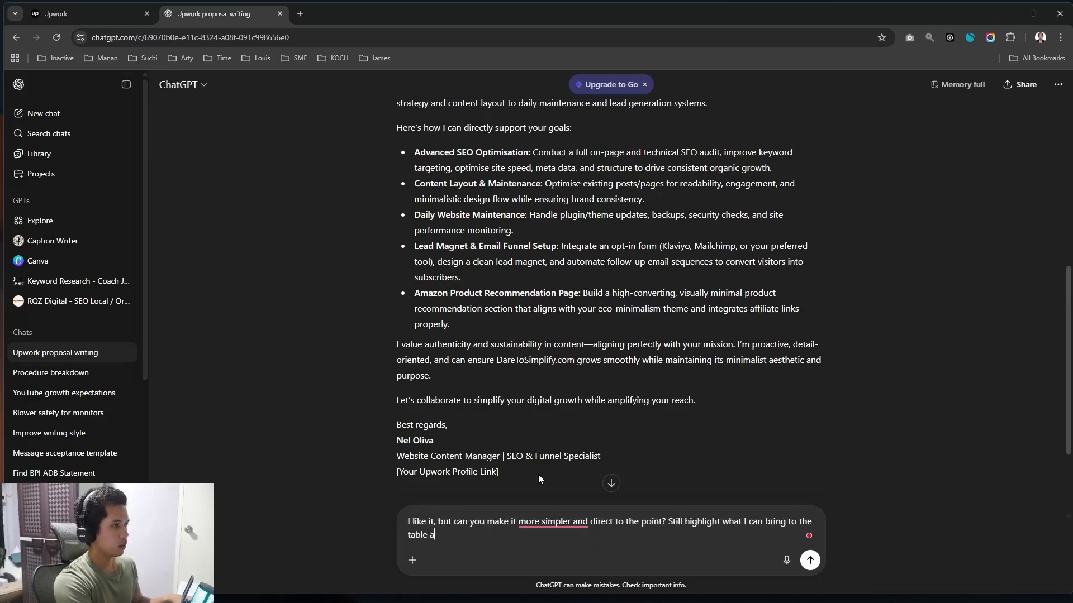
text(nd the relevance on my experience.)
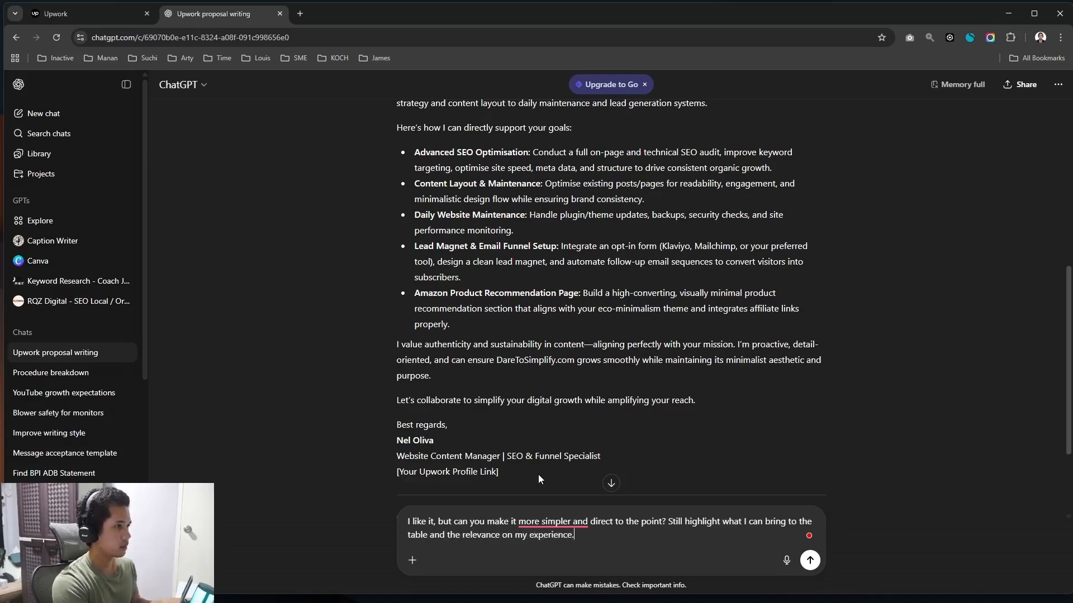
key(Return)
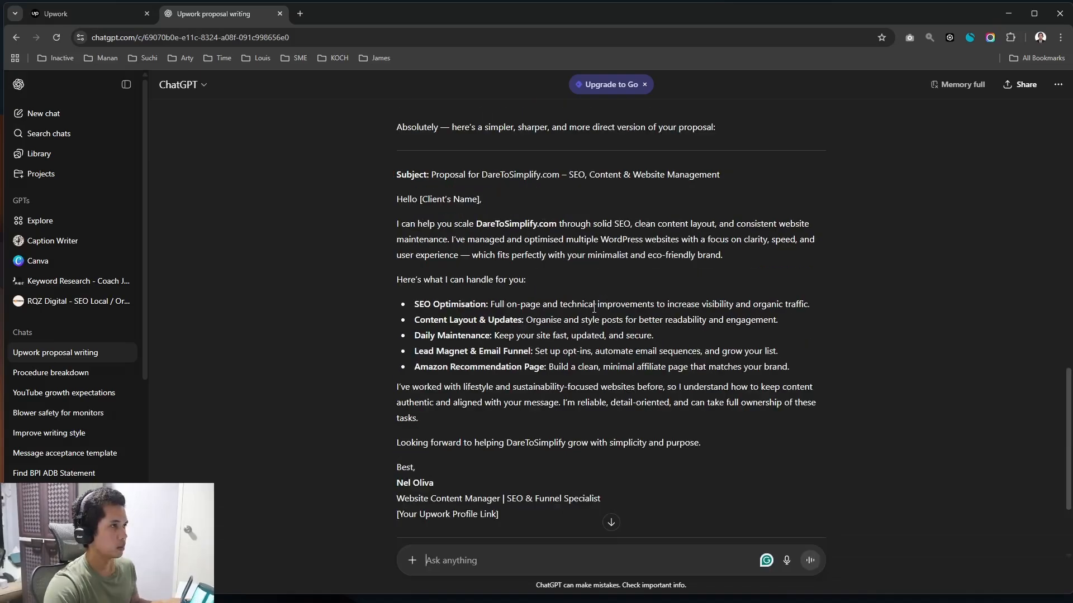
Step: Compare the simplified proposal's deliverable bullets with those of the earlier, longer version
scroll(668, 234, up, 1)
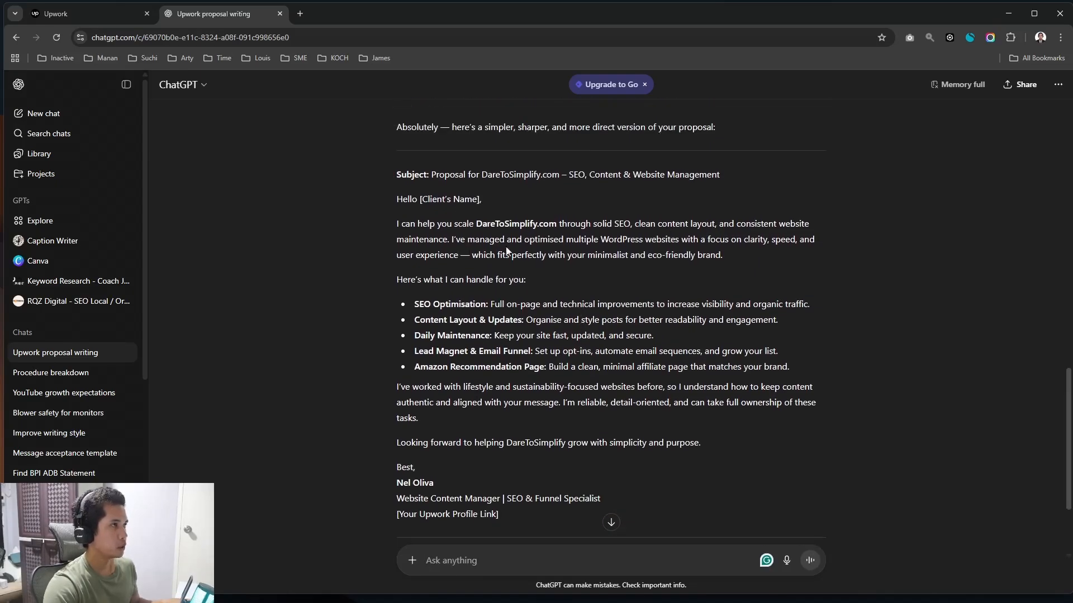
drag(505, 304, 539, 304)
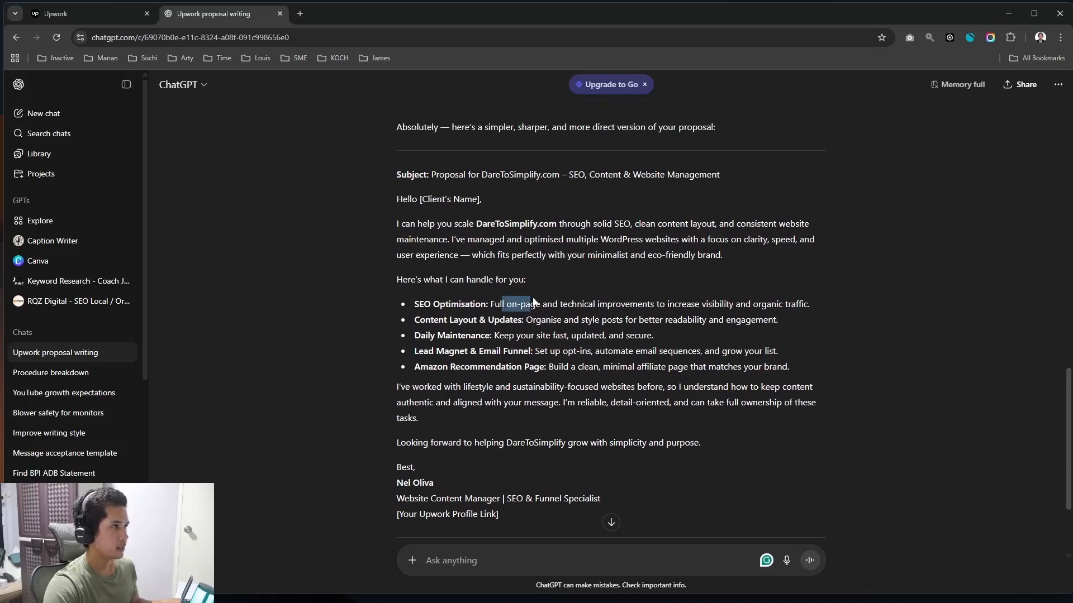
scroll(558, 335, up, 10)
scroll(570, 348, up, 2)
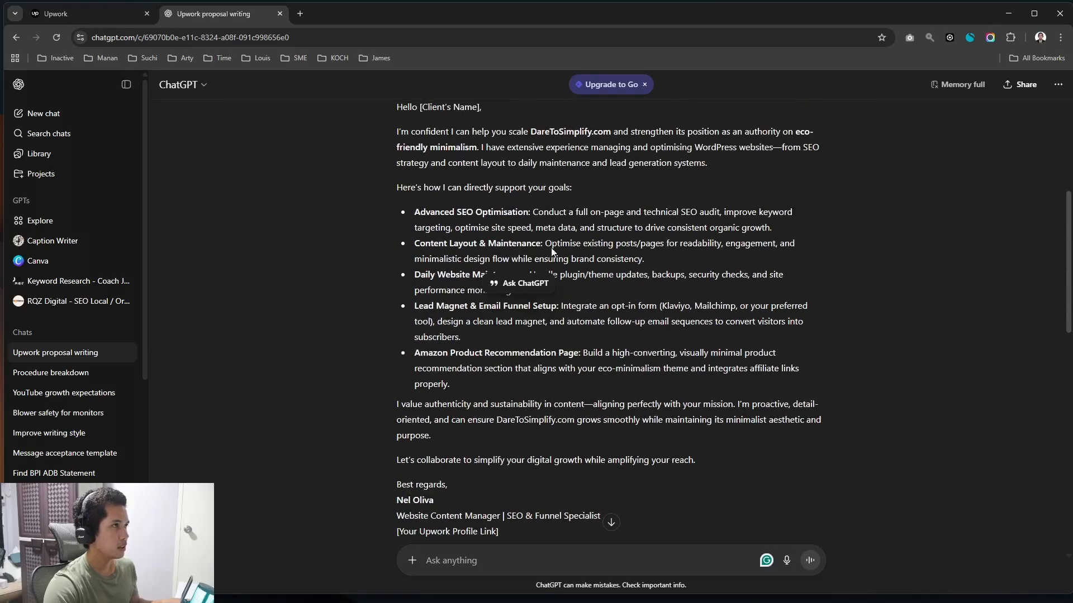
drag(528, 212, 724, 213)
scroll(680, 257, down, 8)
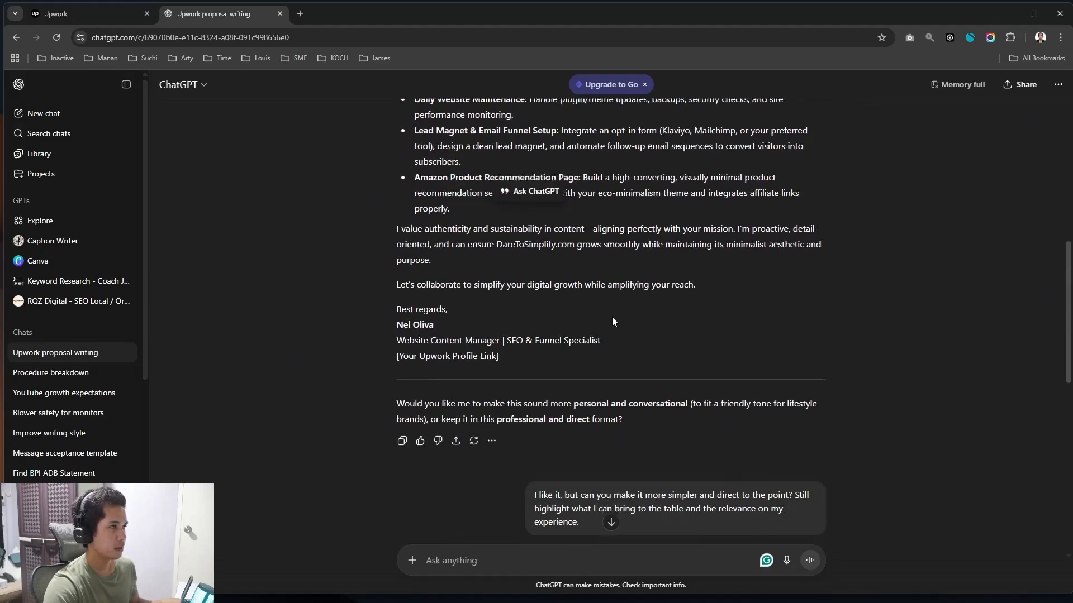
scroll(538, 374, down, 2)
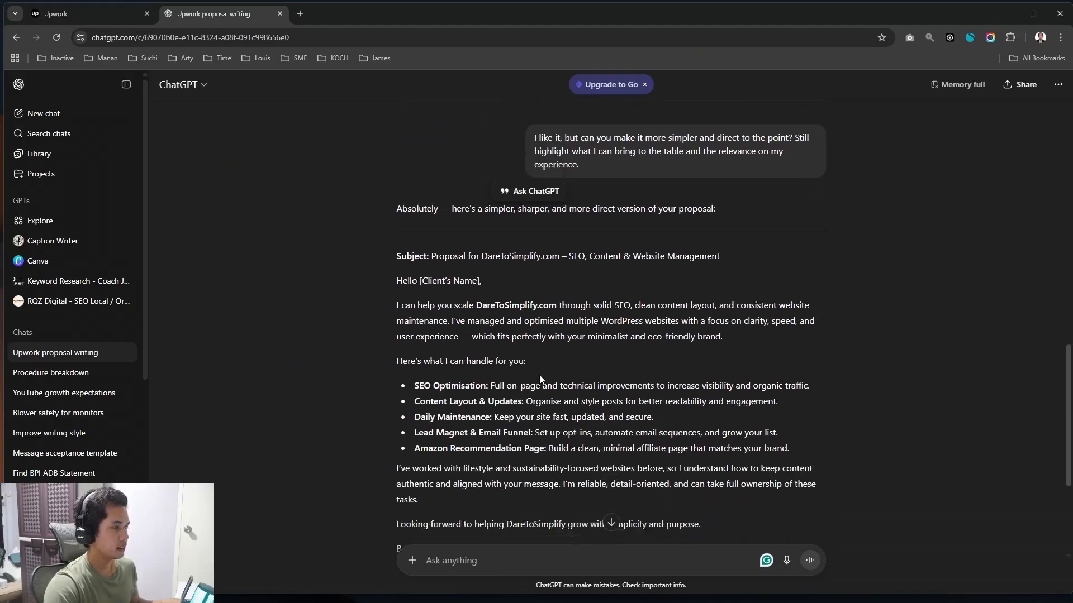
scroll(559, 384, up, 2)
scroll(579, 322, down, 3)
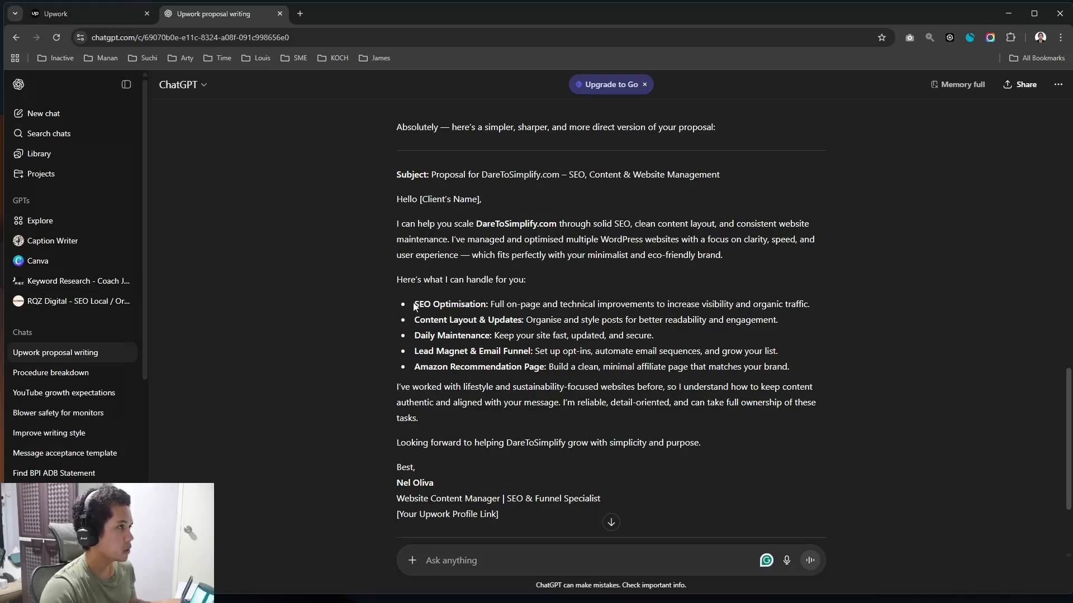
drag(415, 304, 560, 352)
Step: Switch to the Upwork job posting and review its summary and deliverables, including SEO optimization and content layout
click(59, 14)
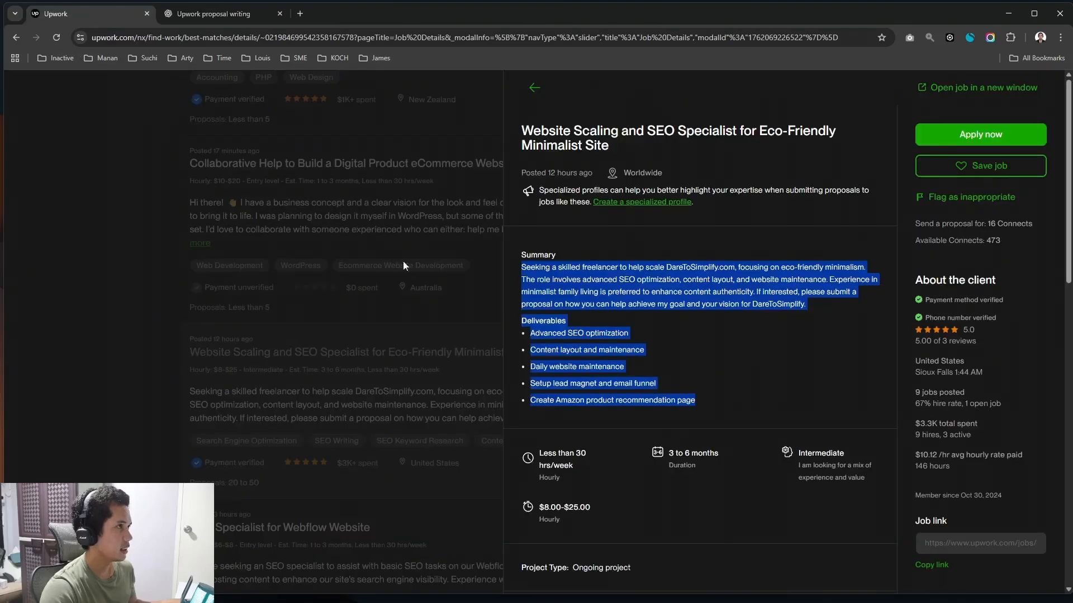
click(518, 269)
drag(517, 269, 806, 305)
click(573, 315)
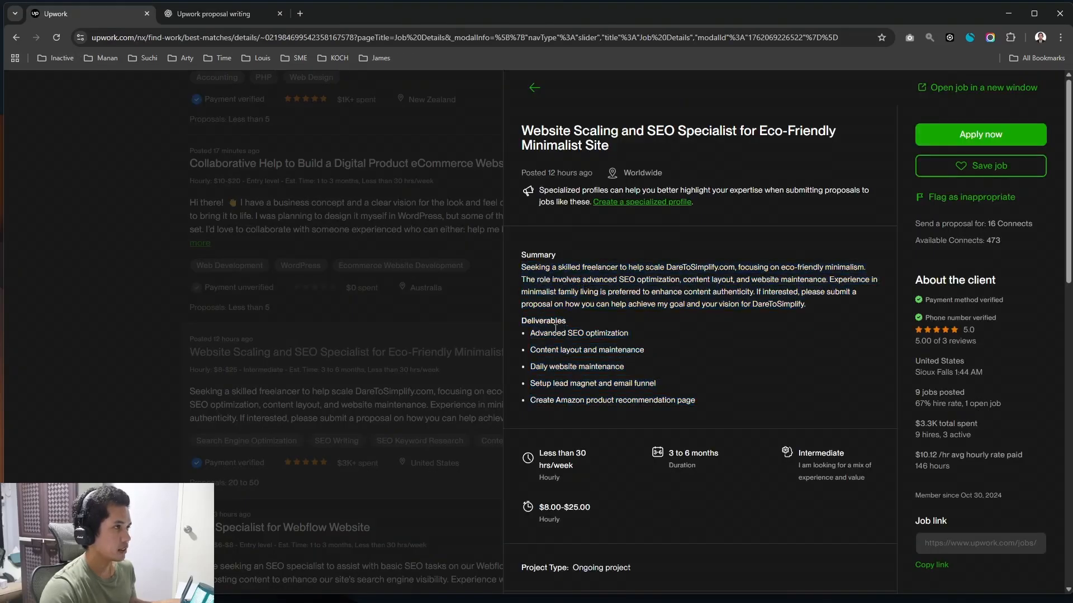
drag(530, 334, 623, 353)
click(623, 345)
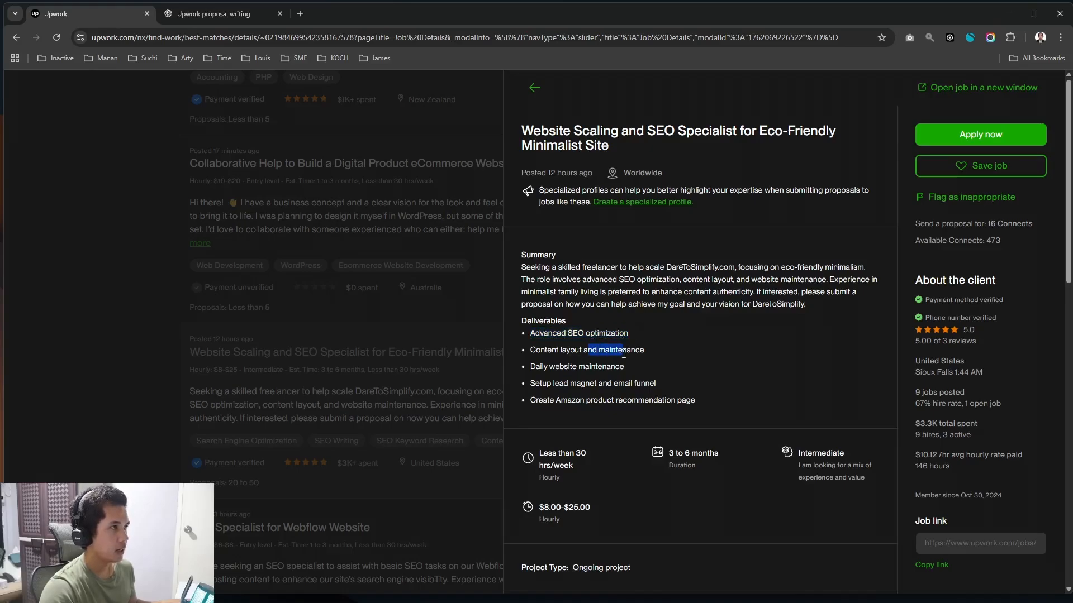
Step: Check the simplified proposal's greeting and deliverable bullets in ChatGPT against the Upwork posting, dismissing the split view suggestion
click(239, 20)
click(557, 331)
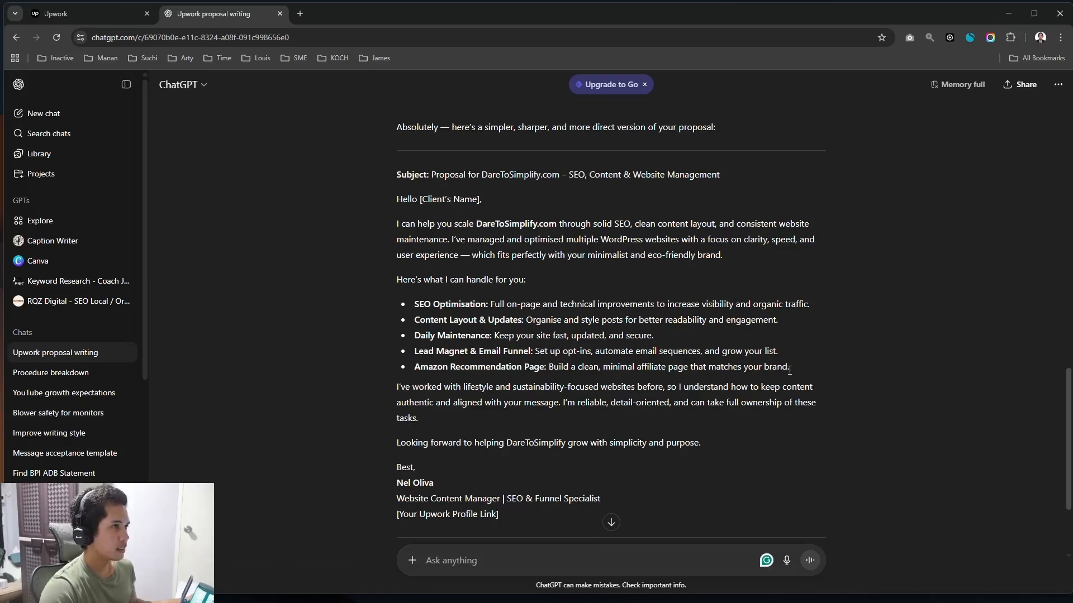
drag(789, 371, 411, 305)
click(120, 15)
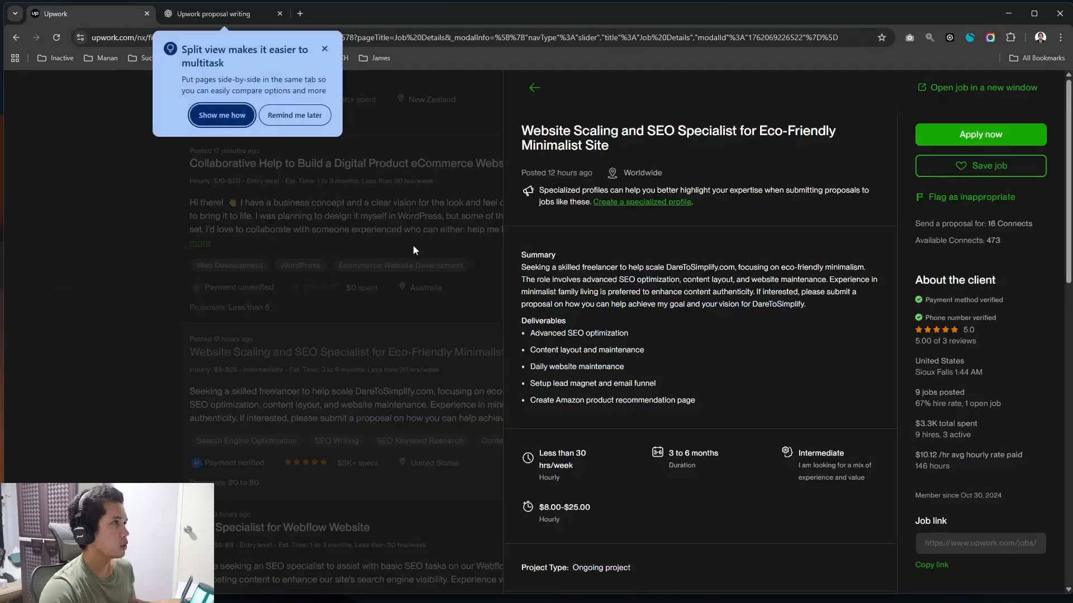
click(237, 14)
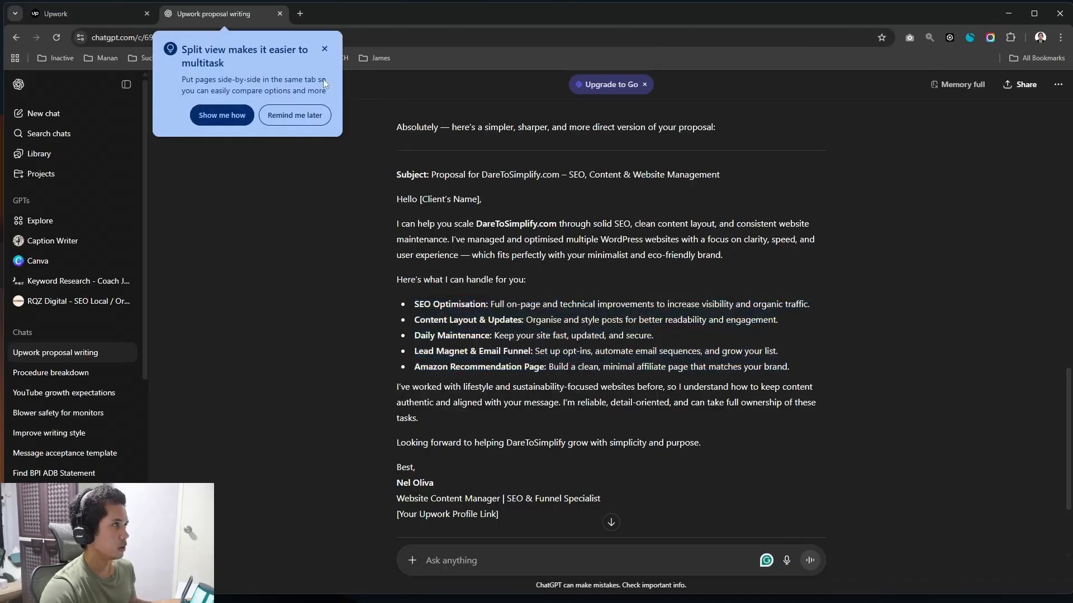
click(325, 48)
drag(396, 196, 475, 224)
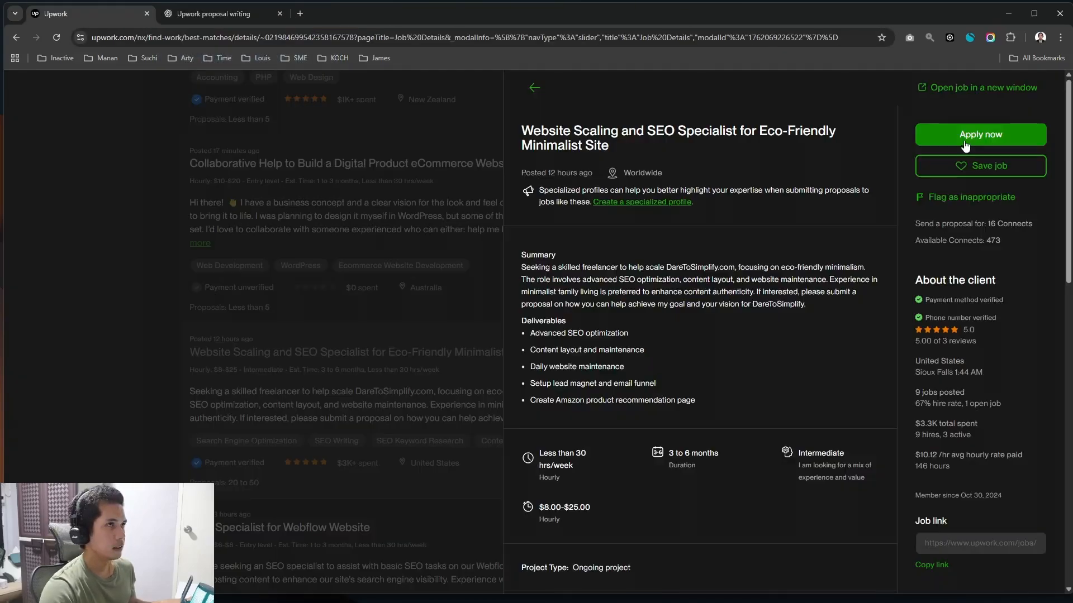
Step: Start an application for the Website Scaling and SEO Specialist job in Upwork and go to the proposal's terms
click(966, 140)
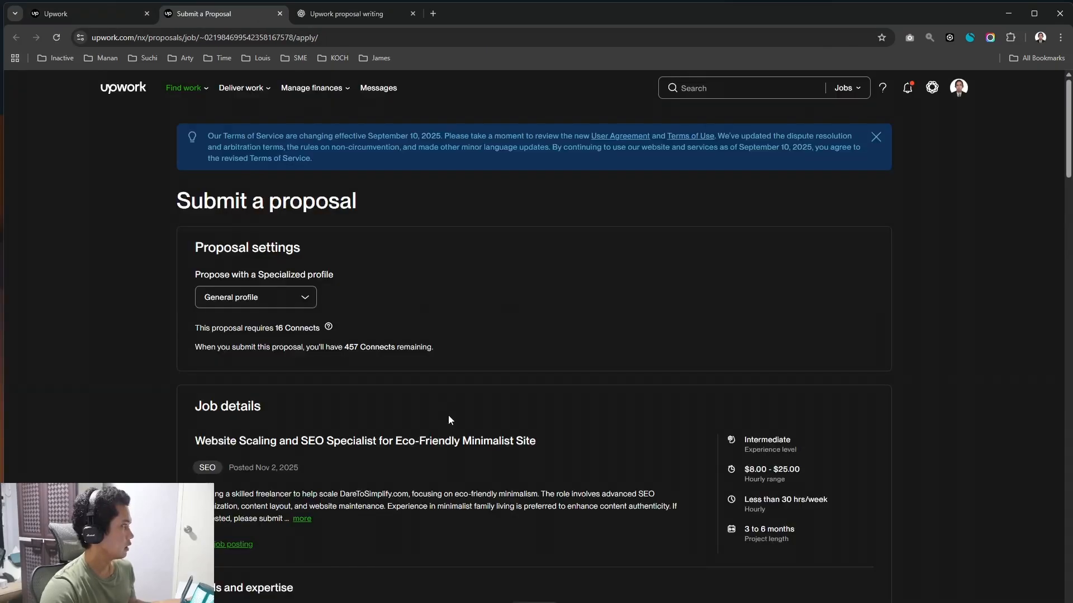
scroll(357, 342, down, 2)
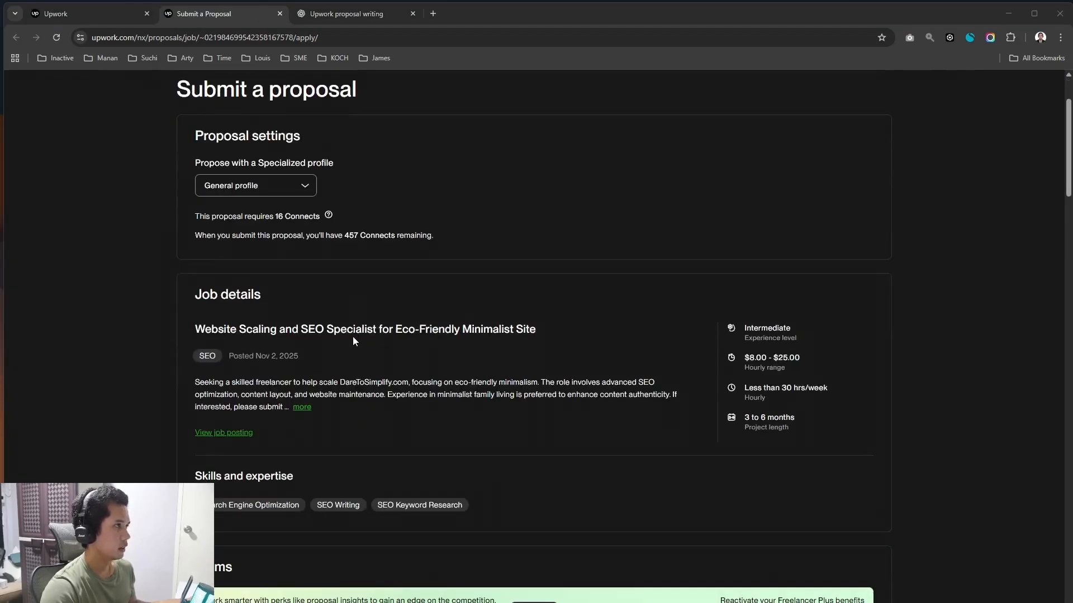
scroll(355, 337, down, 2)
scroll(359, 339, down, 3)
Step: Examine the hourly rate bid in relation to the client's budget range
click(617, 404)
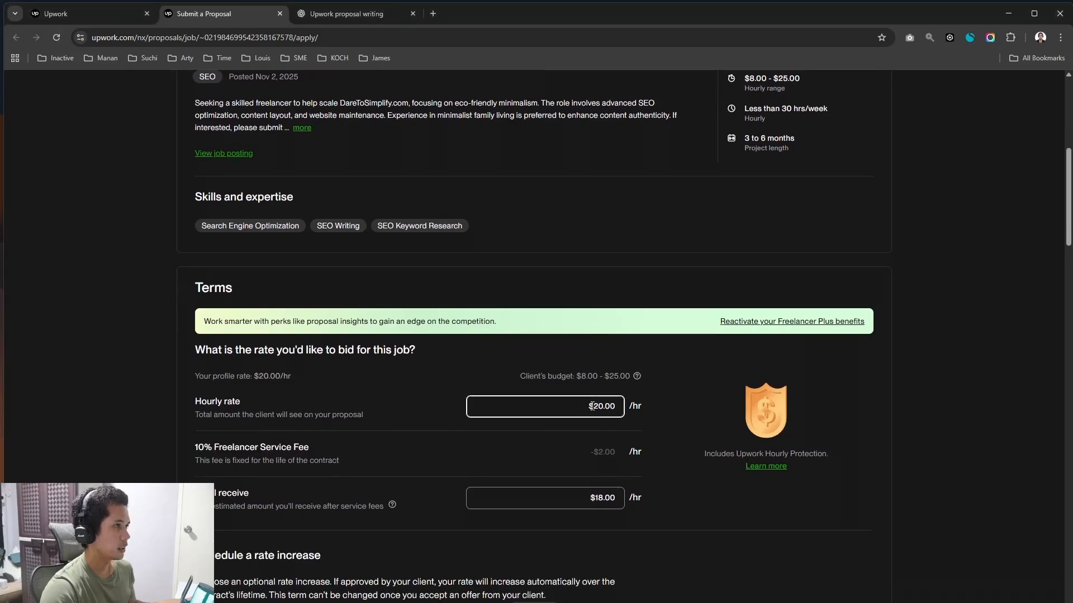
mouse_move(617, 406)
mouse_down()
mouse_move(586, 404)
mouse_move(617, 408)
mouse_up()
click(628, 407)
click(615, 407)
click(586, 401)
click(619, 406)
click(611, 406)
click(618, 407)
click(617, 407)
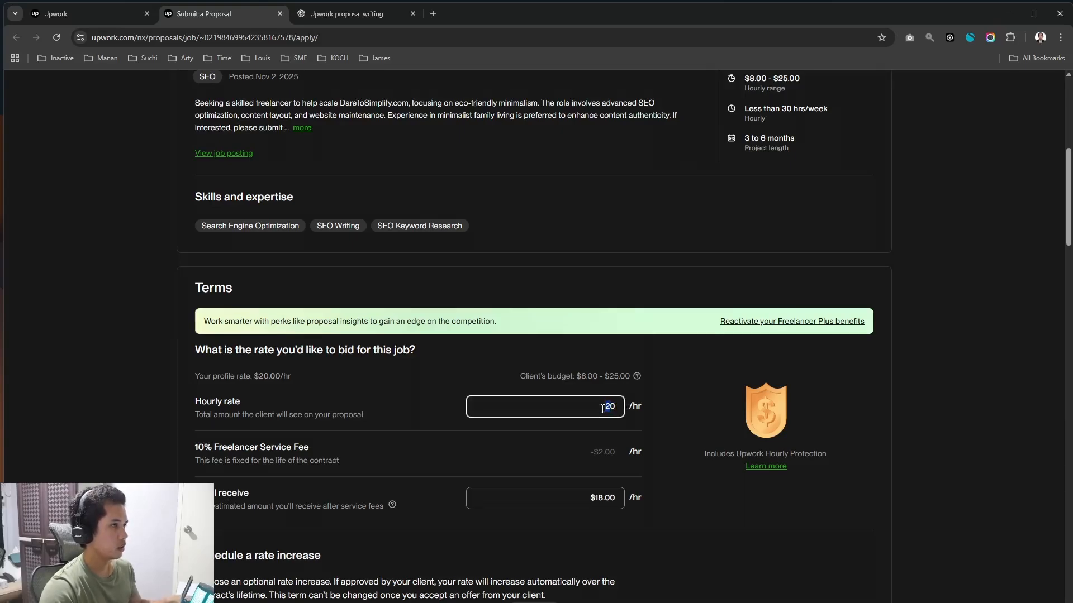
click(605, 398)
Step: Set the frequency of the scheduled rate increase to Never
scroll(586, 397, down, 6)
click(284, 309)
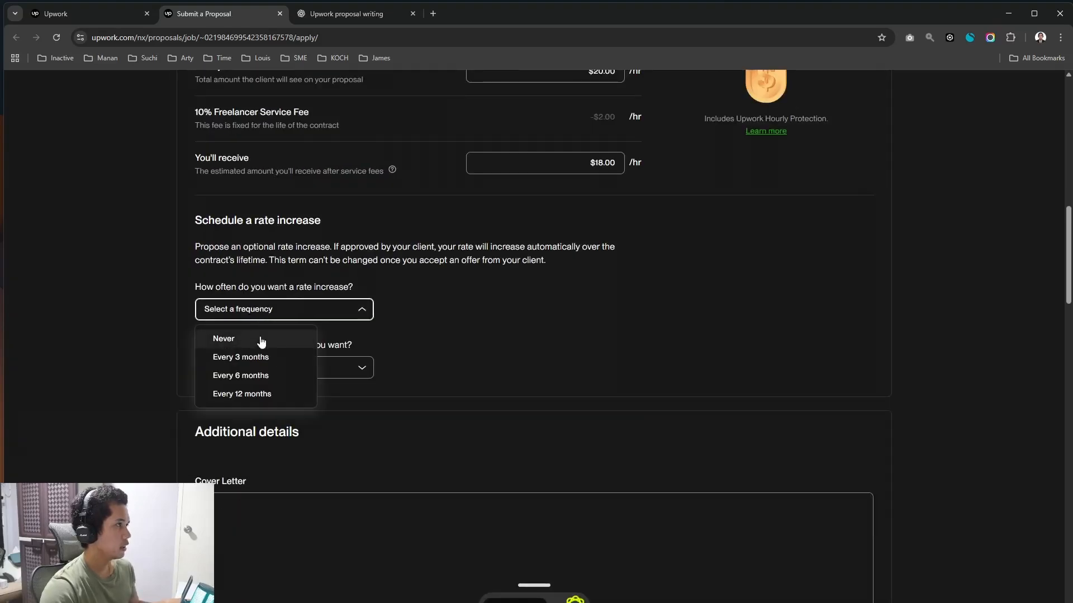
click(396, 342)
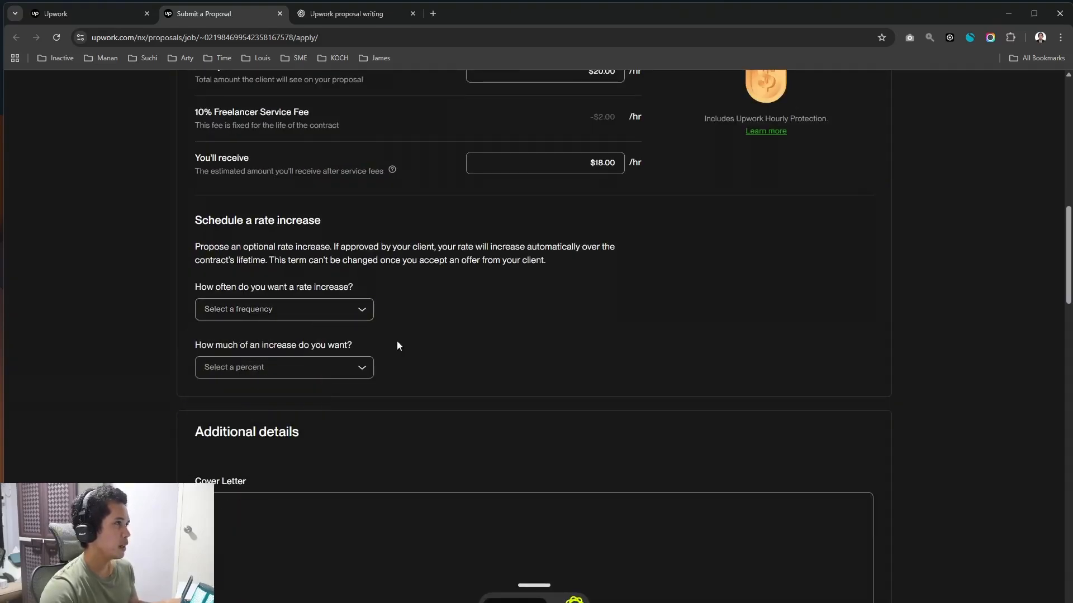
scroll(349, 369, up, 1)
click(345, 369)
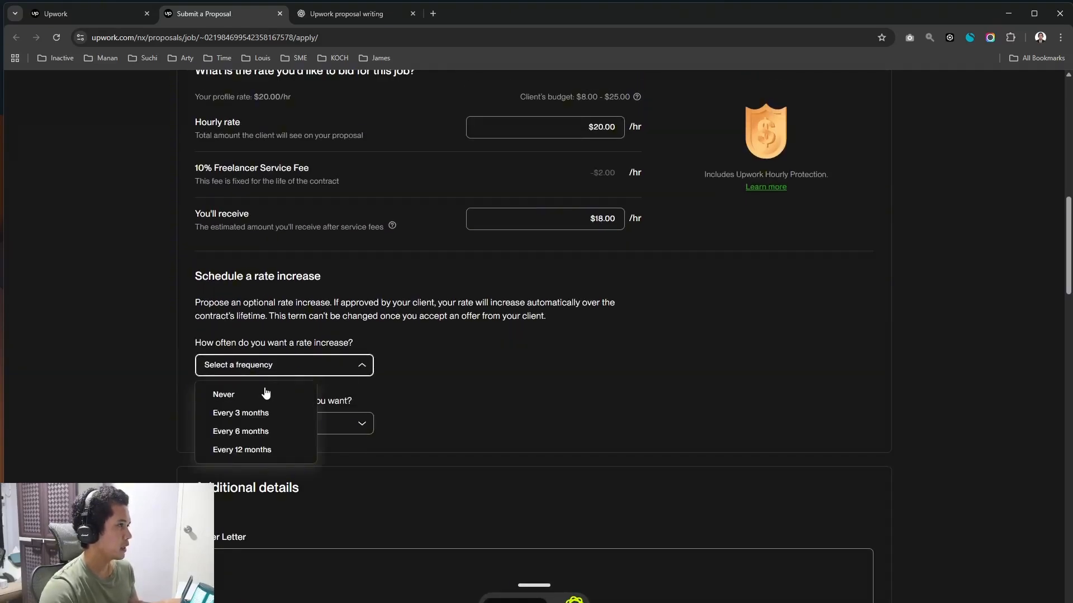
click(291, 392)
Step: Recheck the hourly rate bid in the proposal terms
scroll(285, 382, up, 2)
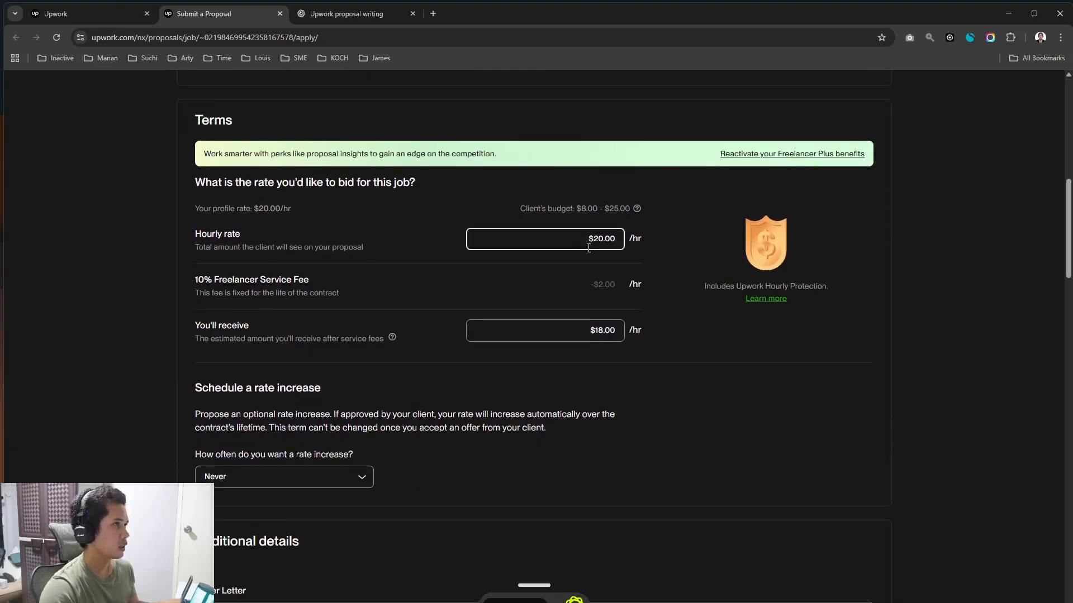
double_click(589, 236)
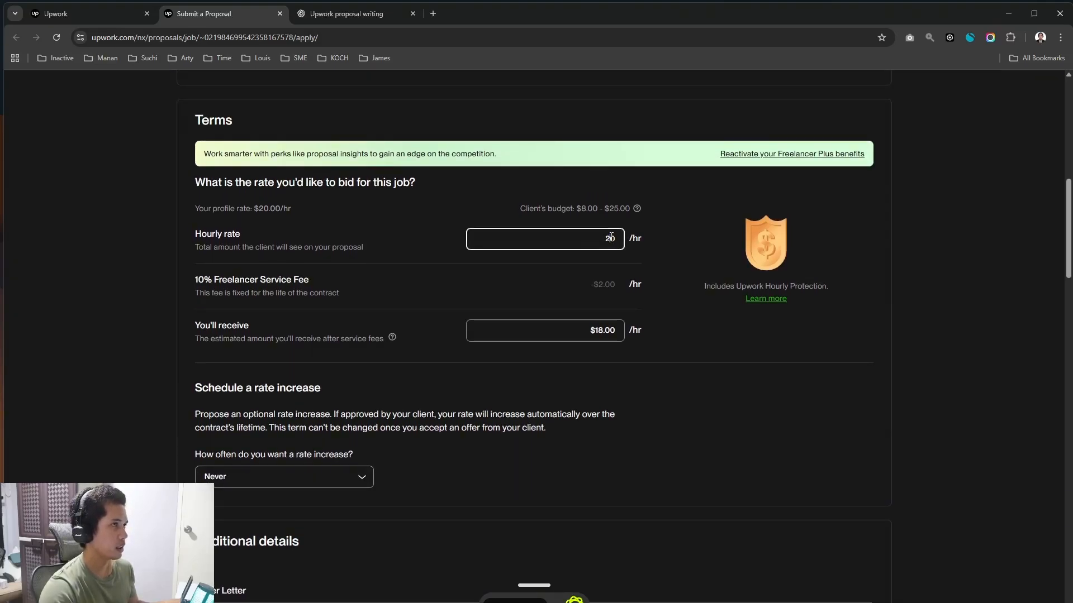
scroll(333, 392, down, 2)
scroll(333, 392, up, 2)
click(602, 240)
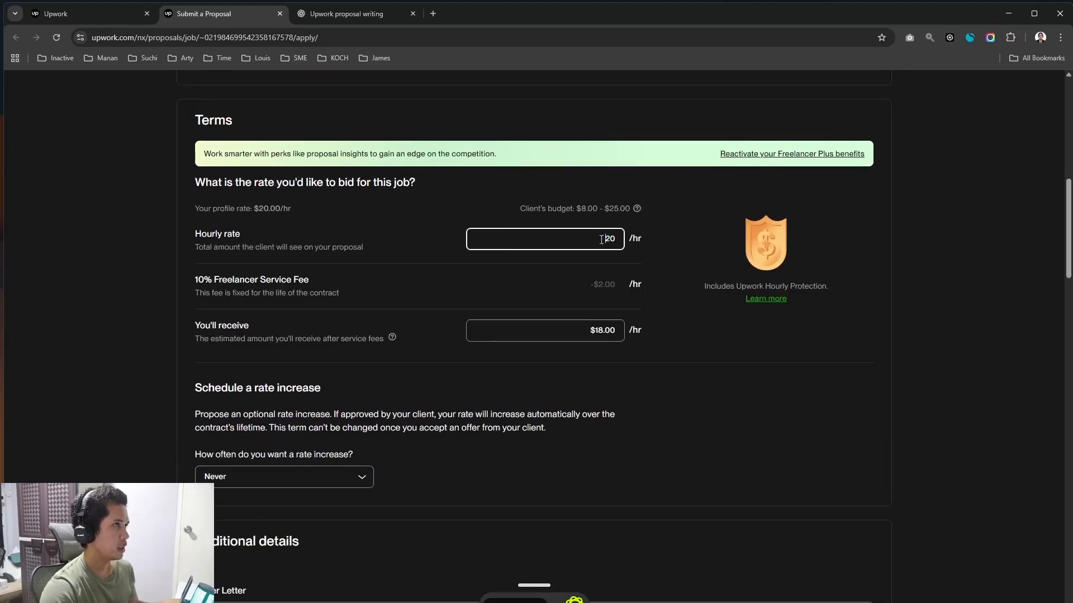
drag(603, 240, 610, 243)
click(585, 210)
Step: Keep the rate increase frequency at Never and paste the copied proposal into the cover letter
click(279, 476)
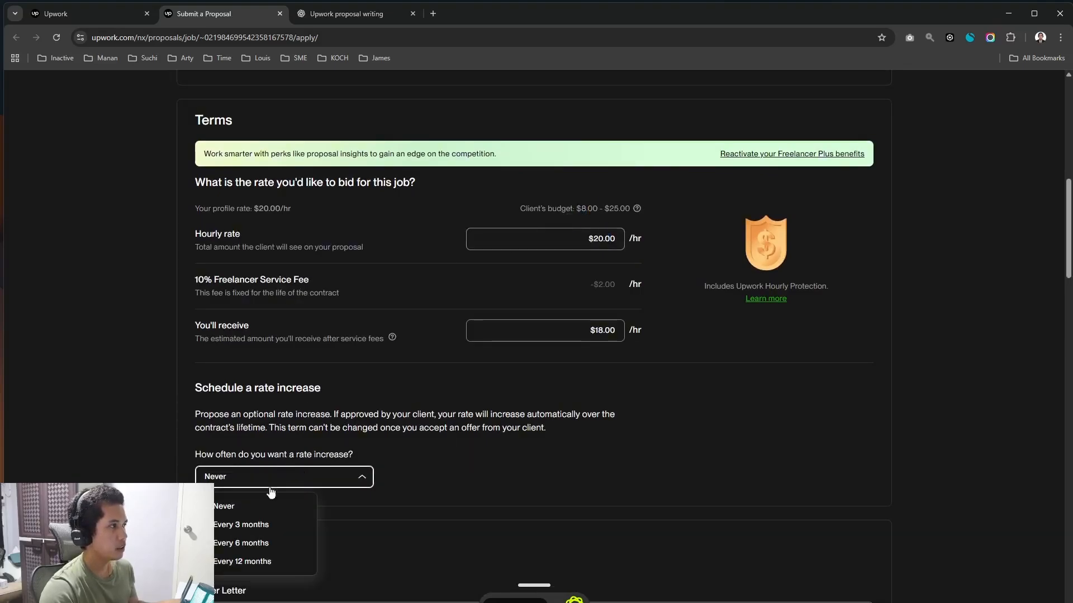
click(256, 502)
scroll(257, 500, down, 4)
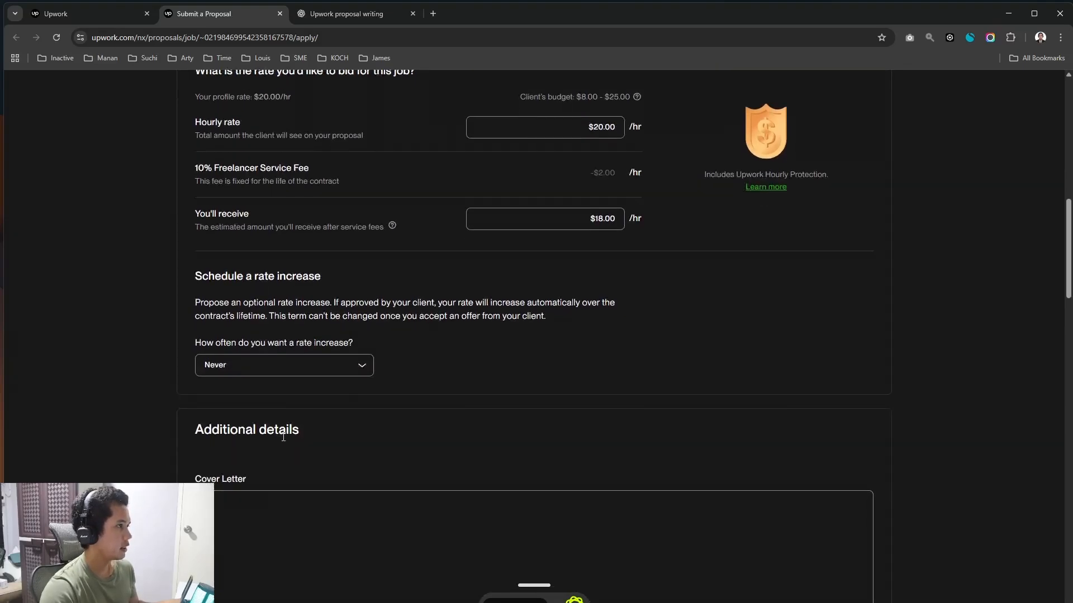
click(301, 391)
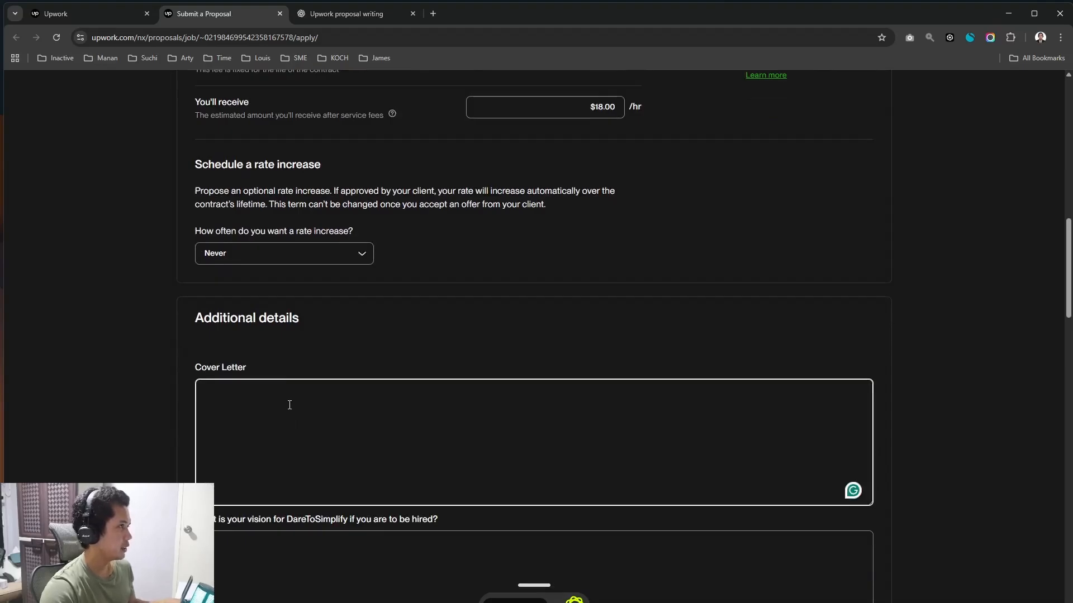
key(ctrl+v)
scroll(287, 402, up, 5)
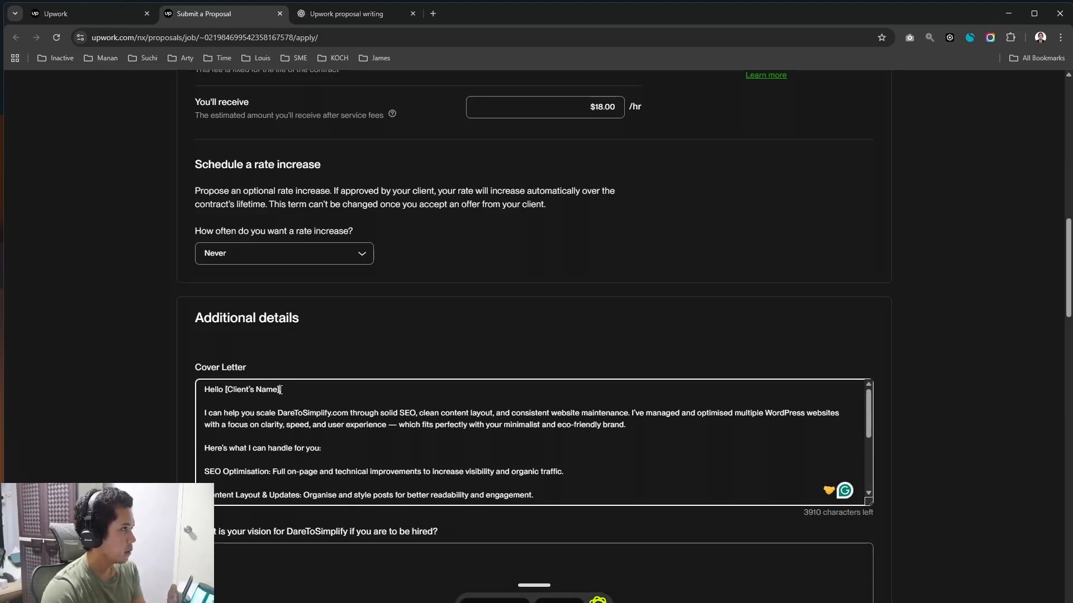
Step: Look up the client's first name in the past reviews of the job posting's client history
drag(279, 389, 227, 394)
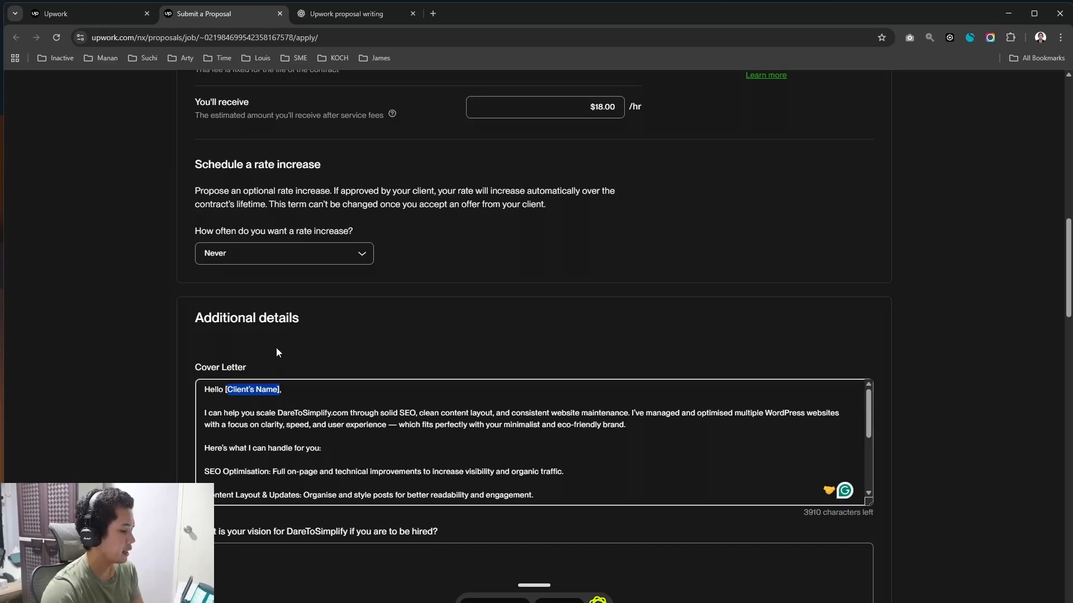
click(283, 392)
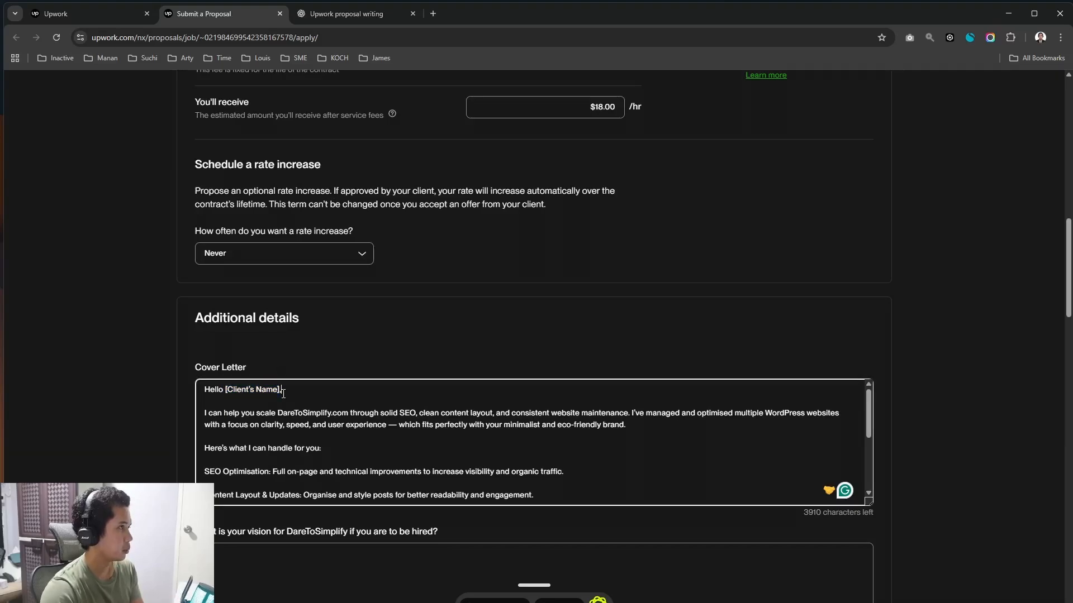
drag(280, 389, 225, 390)
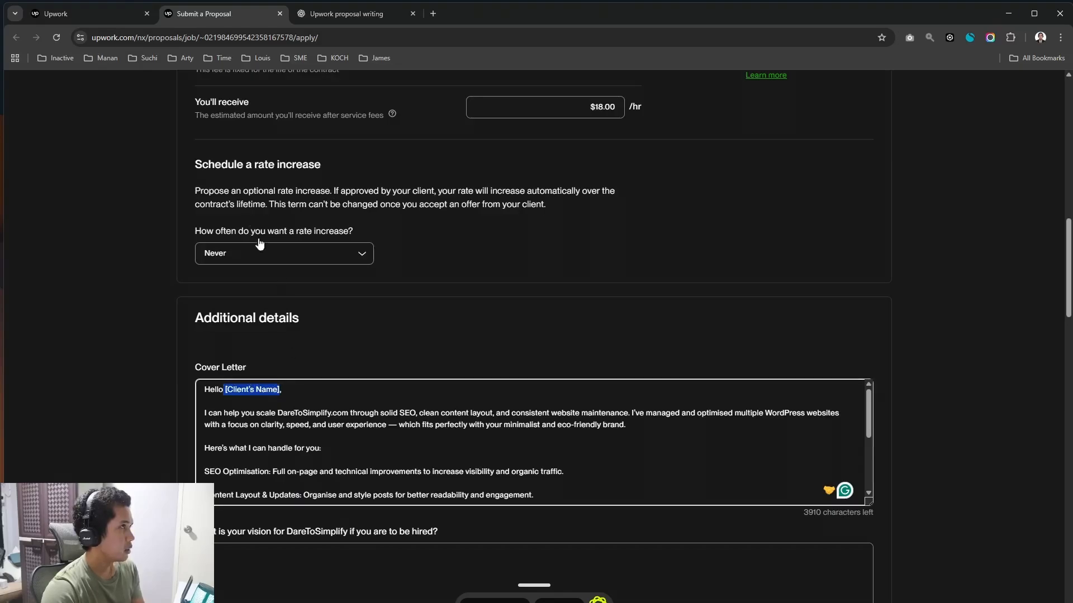
click(131, 17)
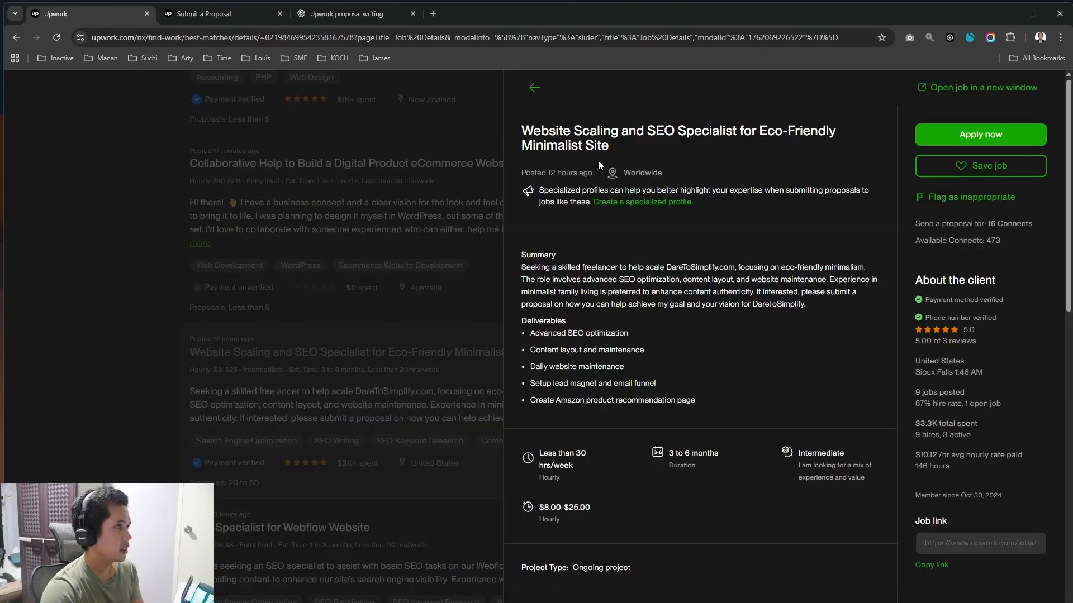
scroll(672, 401, down, 10)
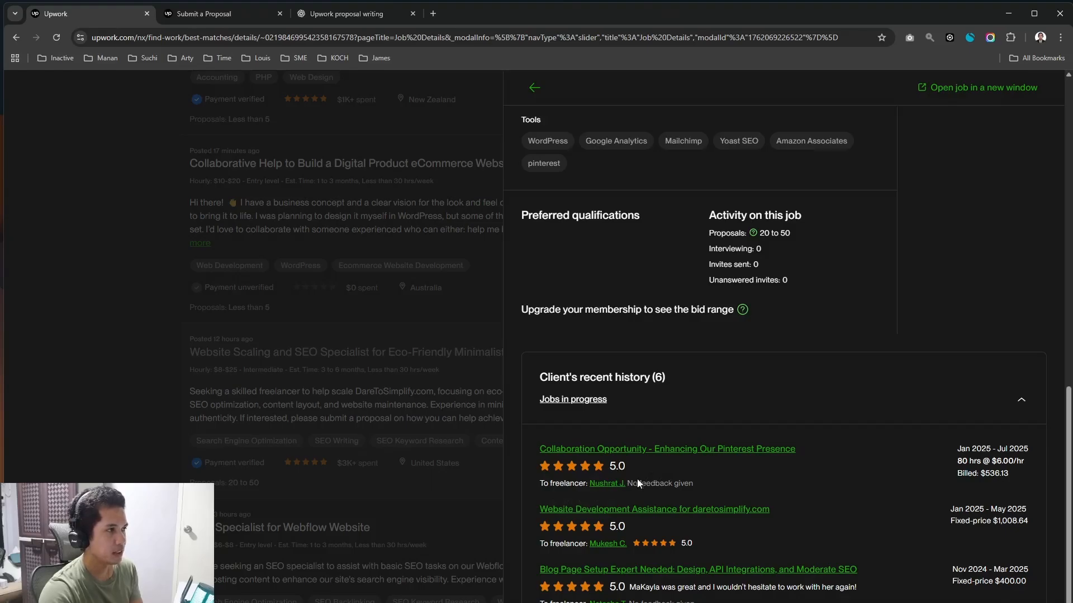
drag(630, 588, 860, 589)
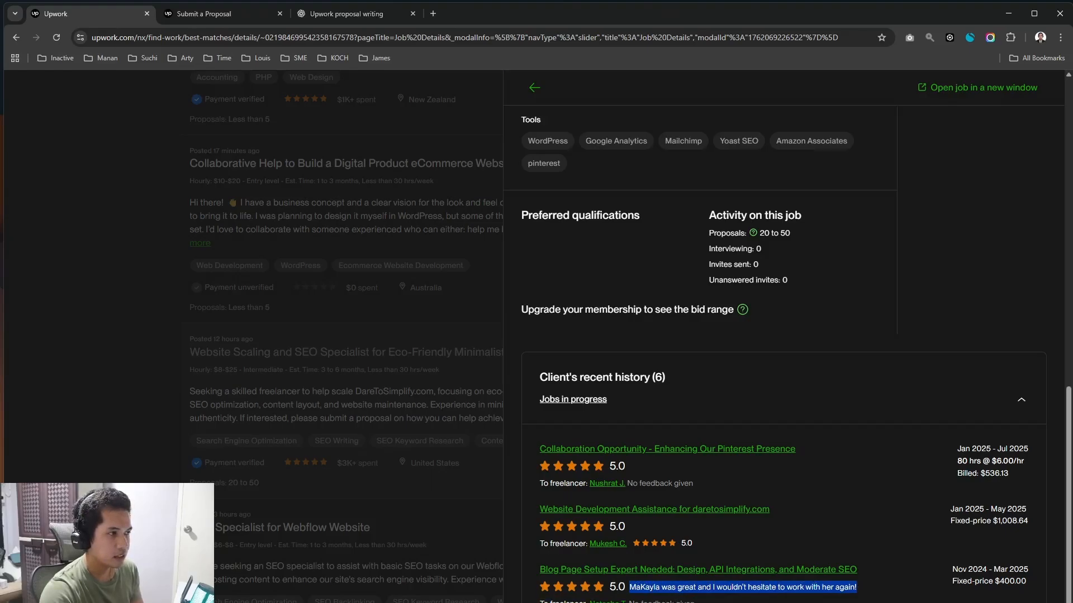
click(628, 585)
drag(628, 591, 658, 591)
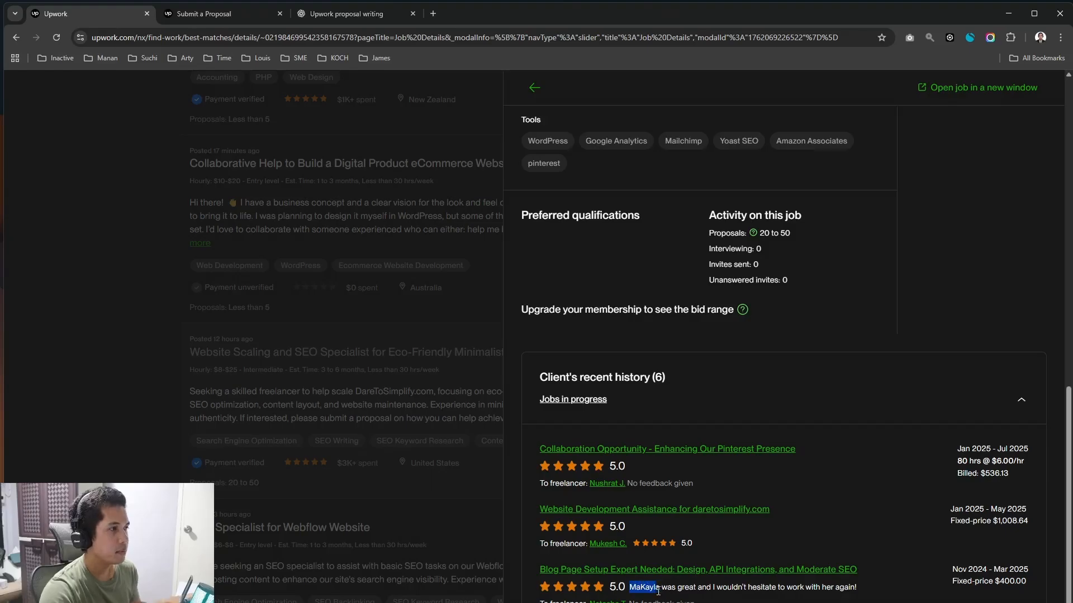
Step: Replace the [Client's Name] placeholder in the cover letter's greeting with the client's first name
click(286, 9)
click(284, 391)
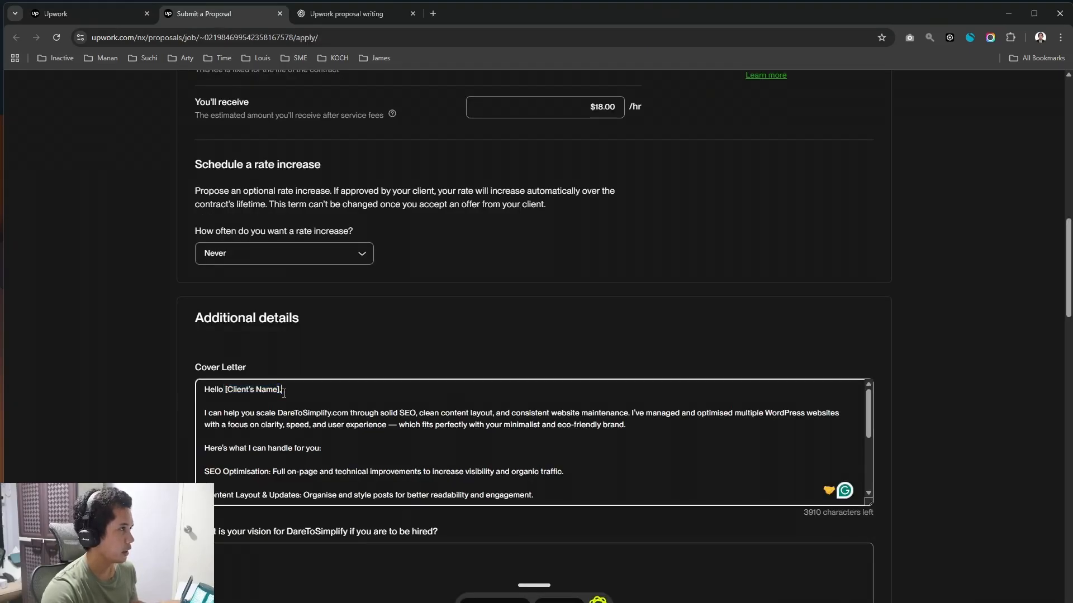
drag(279, 390, 225, 390)
text(Makayla,)
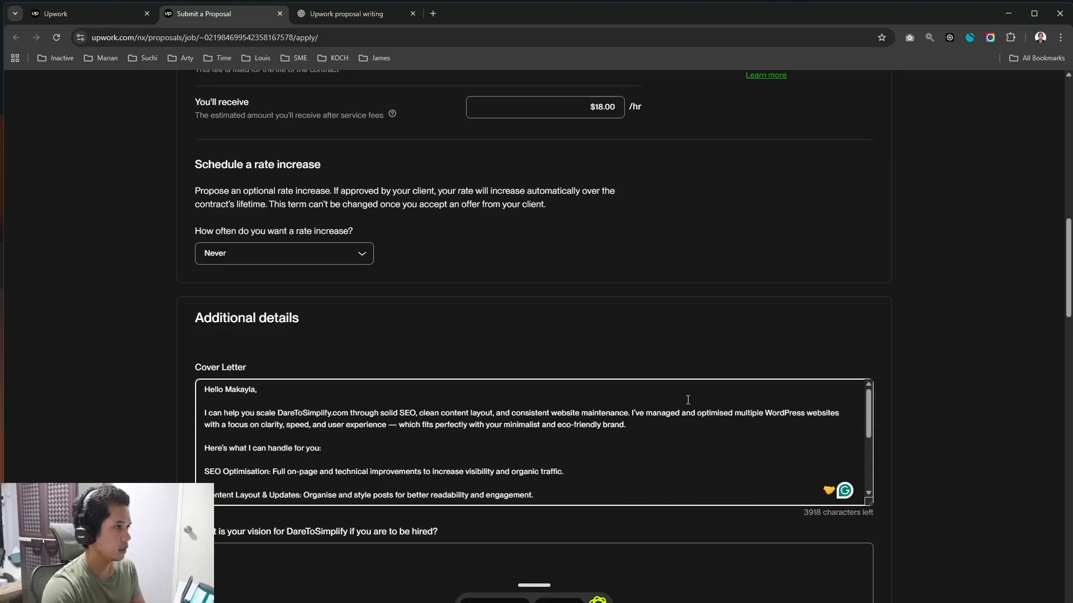
Step: Replace the dash after "user experience" in the cover letter's opening paragraph with a comma
click(395, 426)
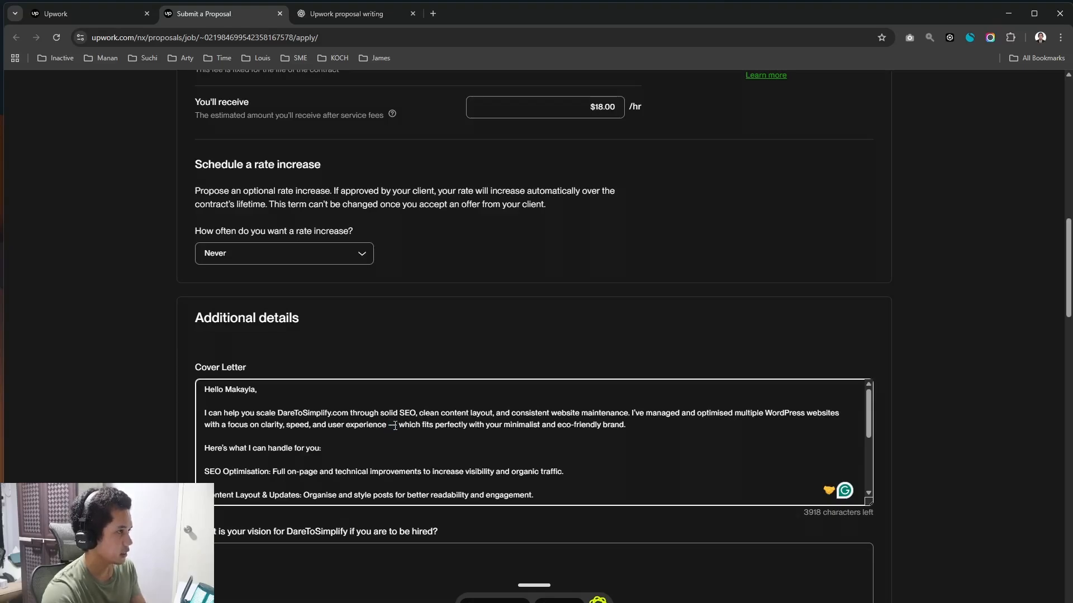
key(BackSpace)
key(BackSpace)
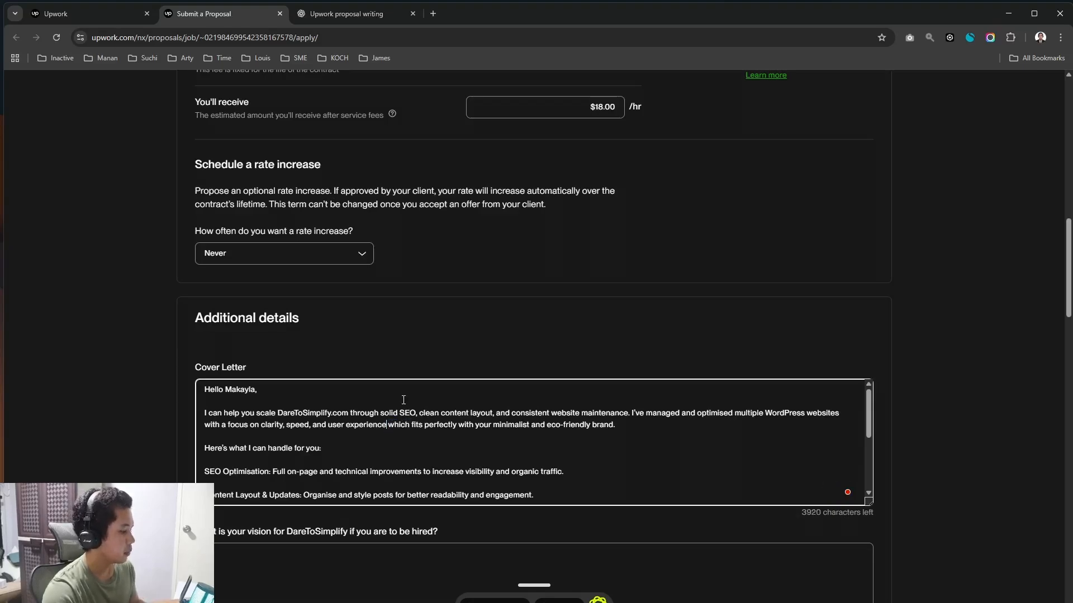
text(,)
Step: Remove the blank lines between the listed services in the cover letter and start each service with a hyphen
click(236, 461)
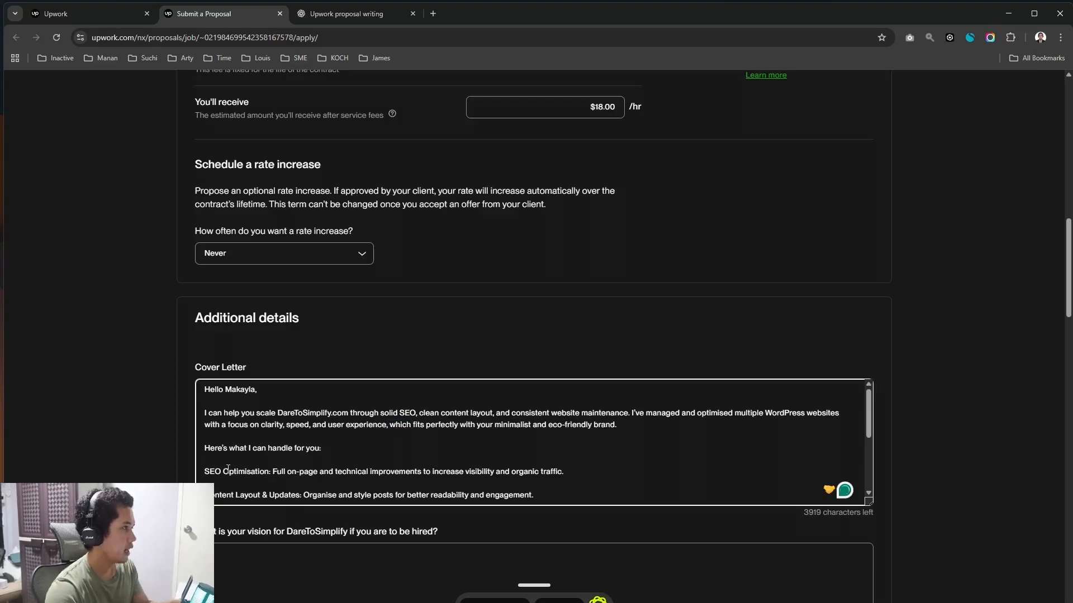
click(211, 482)
key(BackSpace)
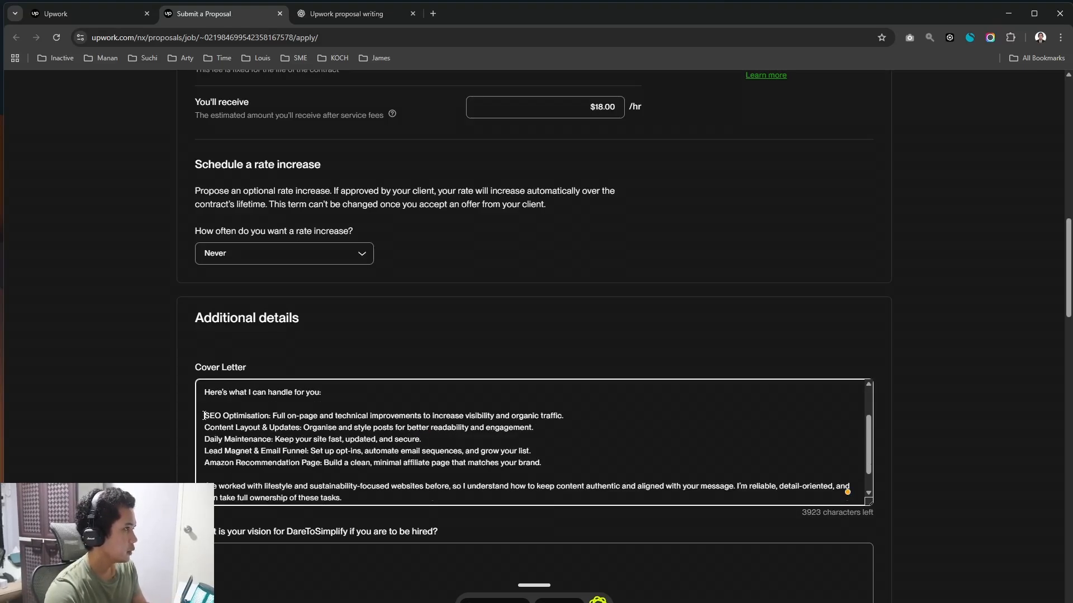
click(208, 429)
text(-)
click(207, 439)
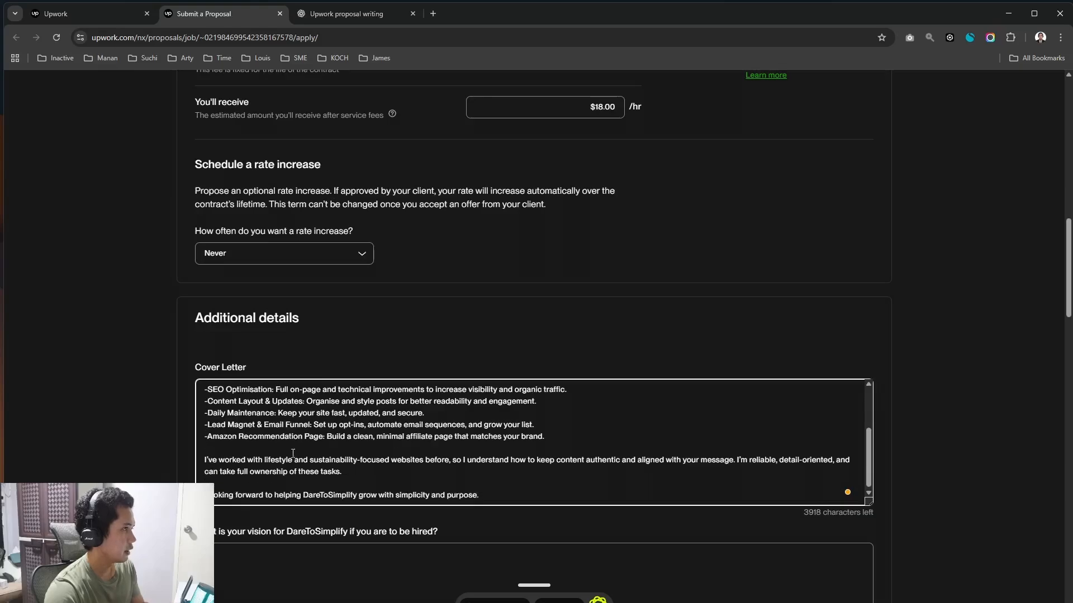
Step: Check the cover letter's closing paragraphs and end it with "Regards," and the freelancer's first name on a new line
drag(267, 469, 372, 459)
click(363, 462)
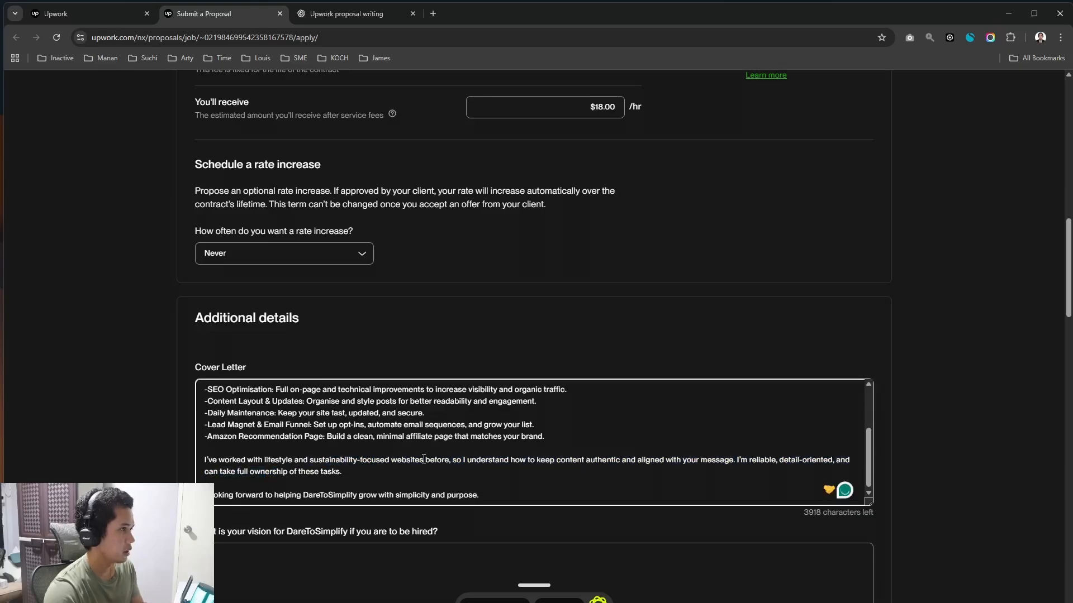
scroll(424, 460, down, 1)
scroll(558, 391, down, 1)
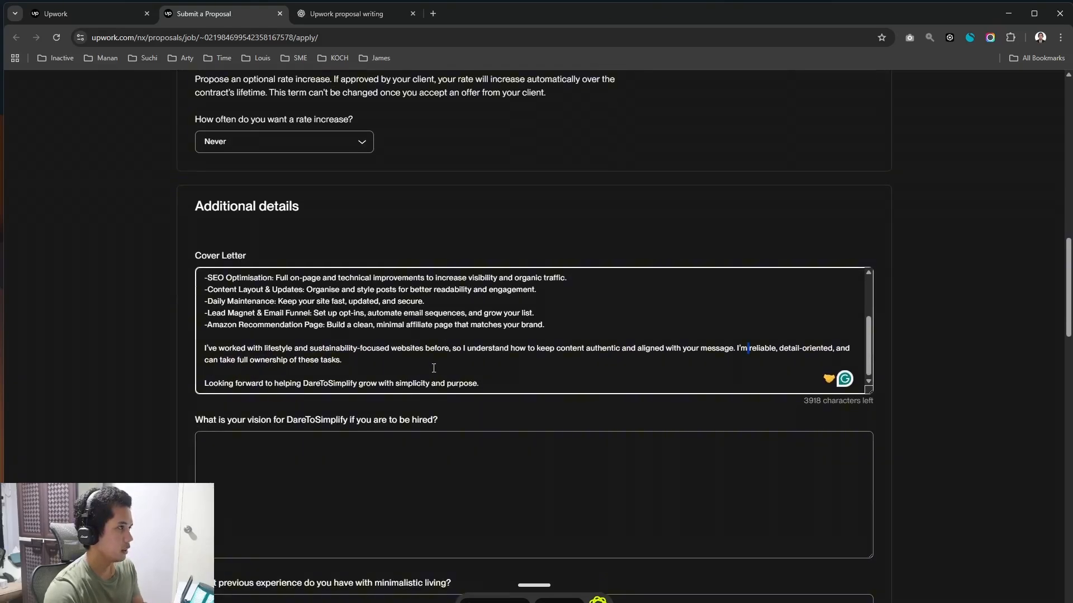
click(514, 380)
key(Return)
key(Return)
text(Regards,)
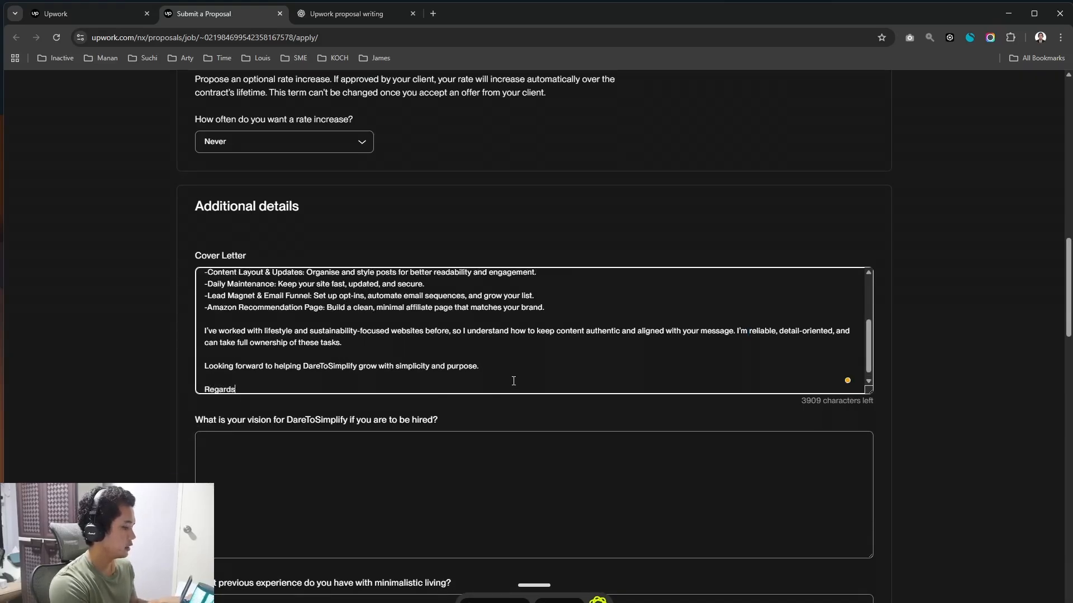
key(Return)
text(Nel)
Step: Copy the application question "What is your vision for DareToSimplify if you are to be hired?"
scroll(428, 384, down, 2)
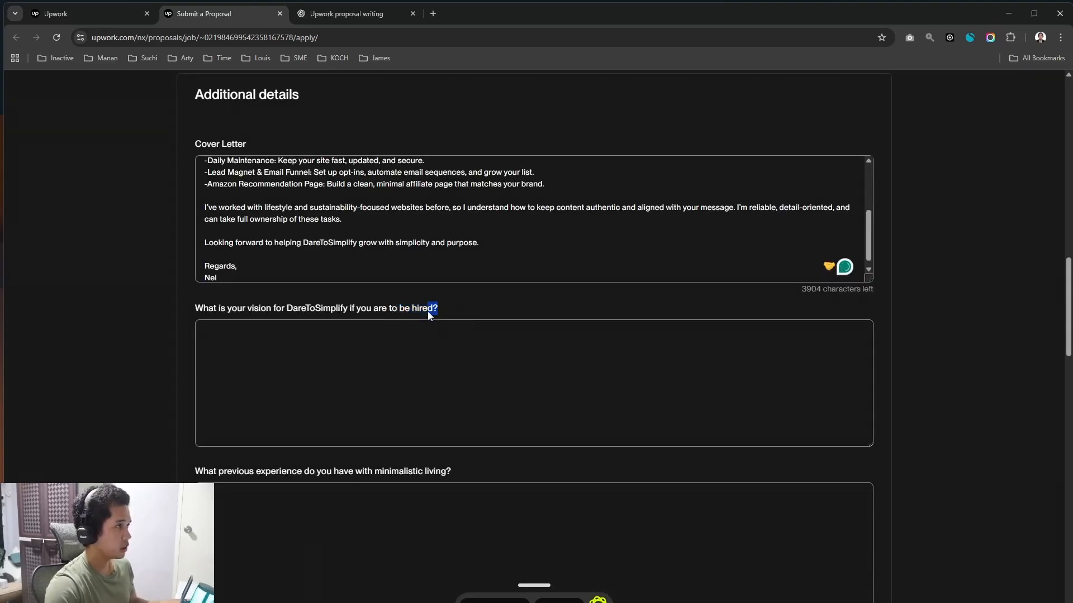
drag(438, 309, 195, 308)
key(ctrl+c)
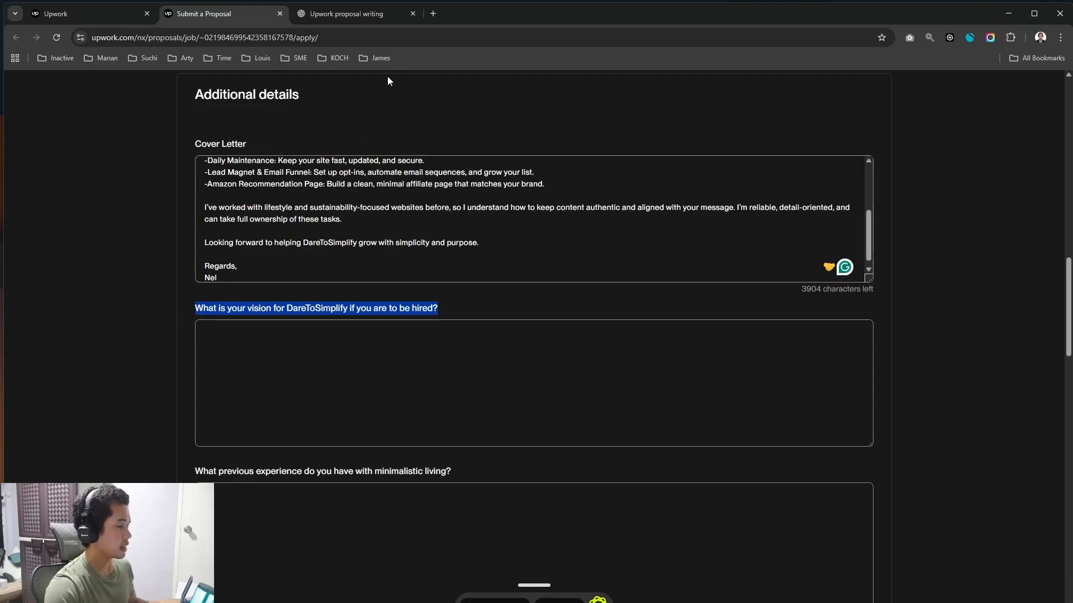
Step: Switch to ChatGPT and draft the prompt "Client has additional questions. Can you answer each for me while relating your answers to your reply earlier?"
click(360, 15)
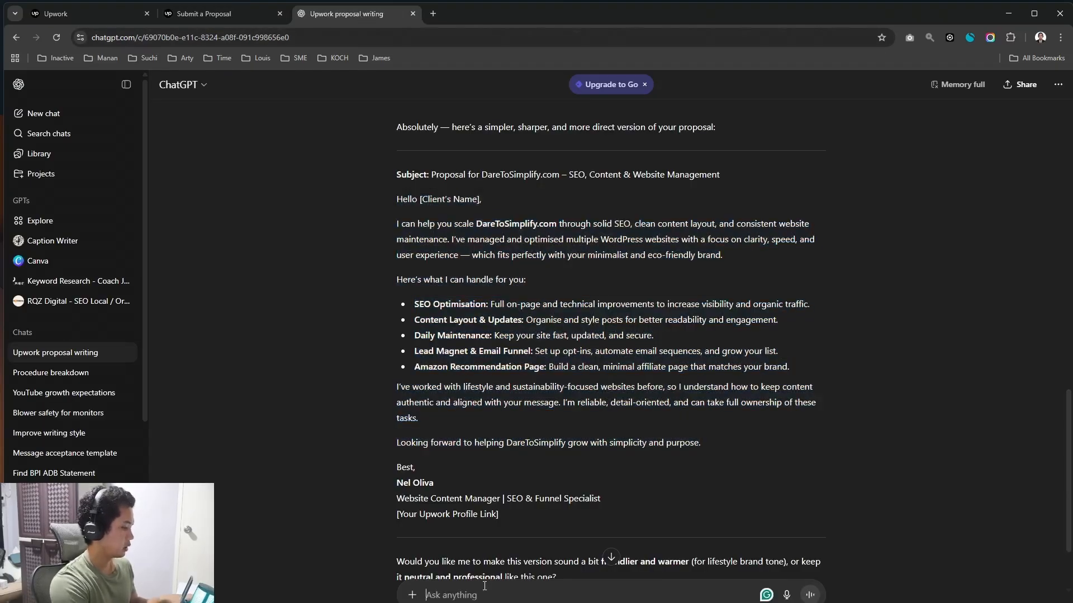
text(Client have follo)
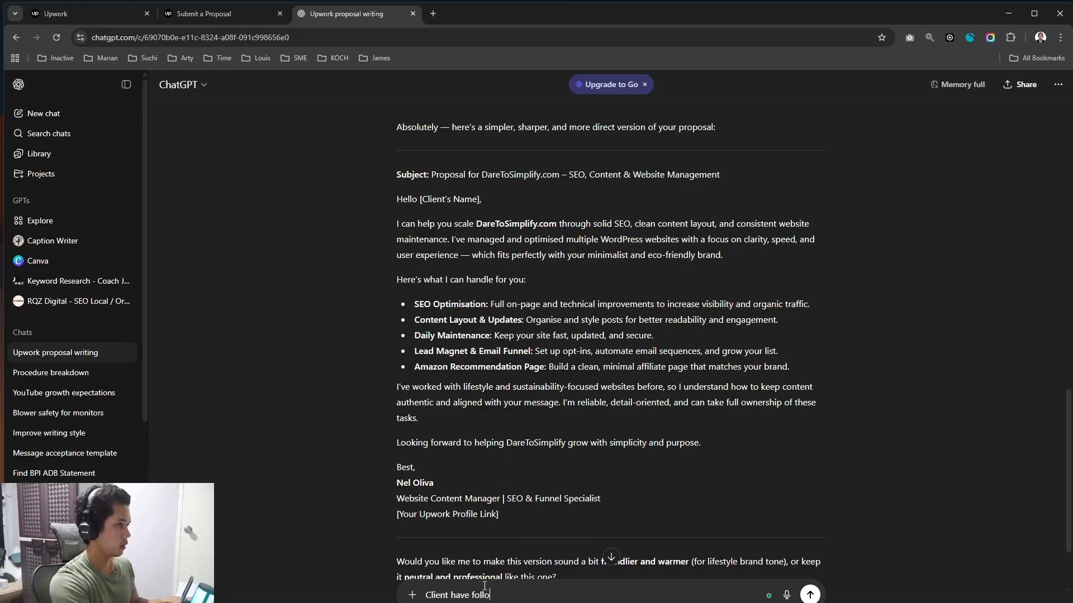
key(BackSpace)
key(BackSpace)
key(BackSpace)
key(BackSpace)
key(BackSpace)
key(BackSpace)
key(BackSpace)
key(BackSpace)
text(s additional questions. Can you answer)
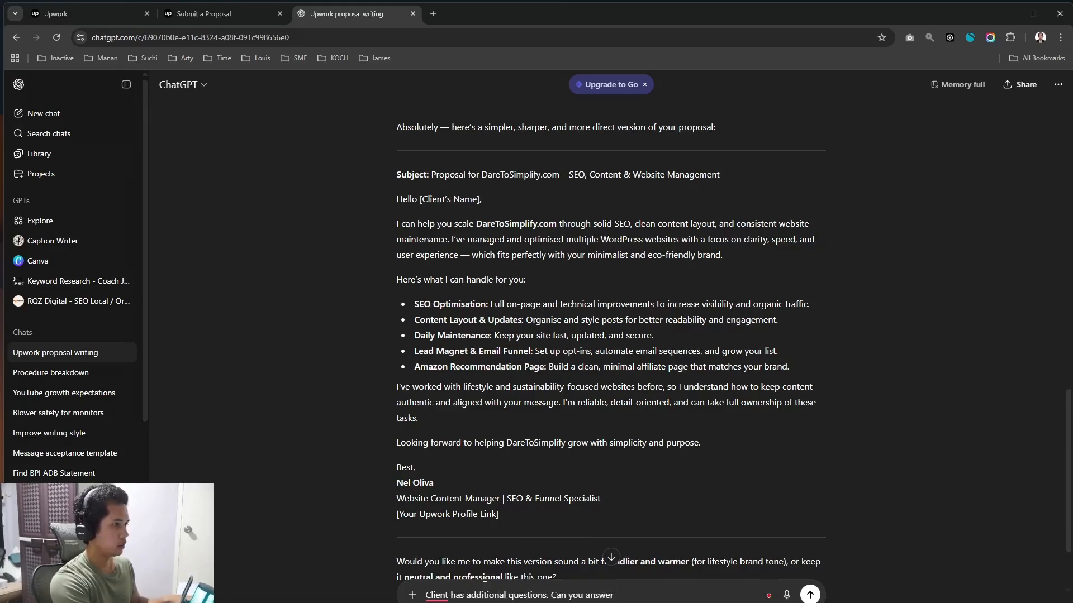
text( each for me whi)
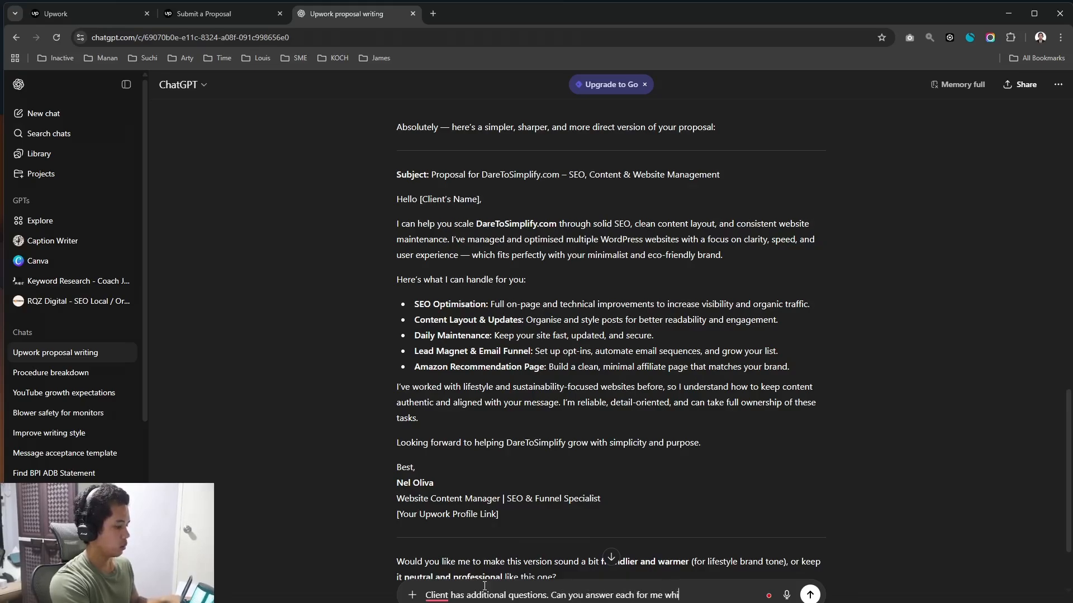
text(le relating your answers  to my)
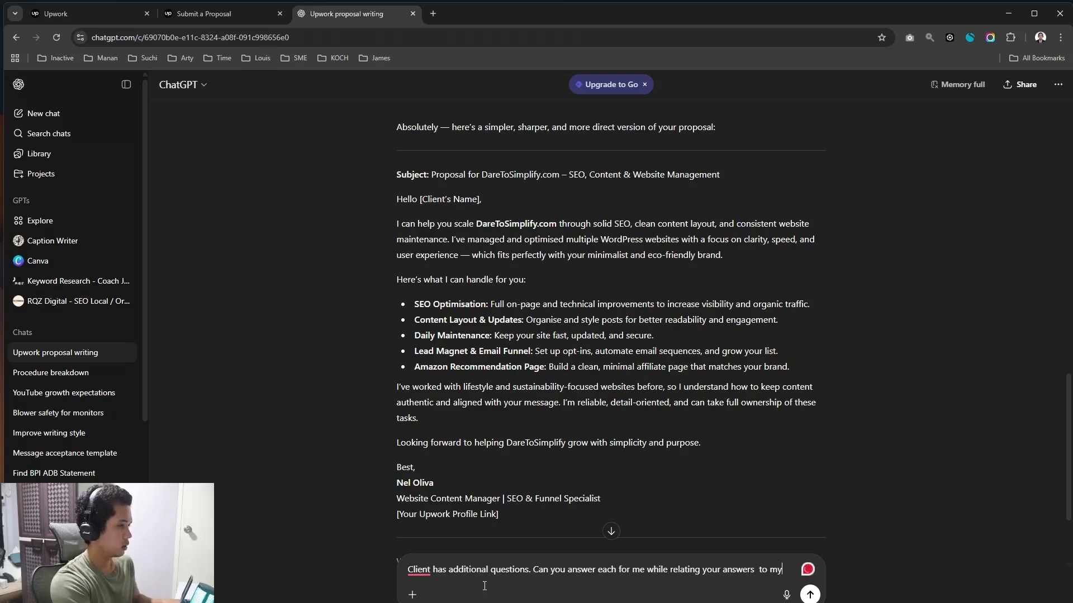
key(BackSpace)
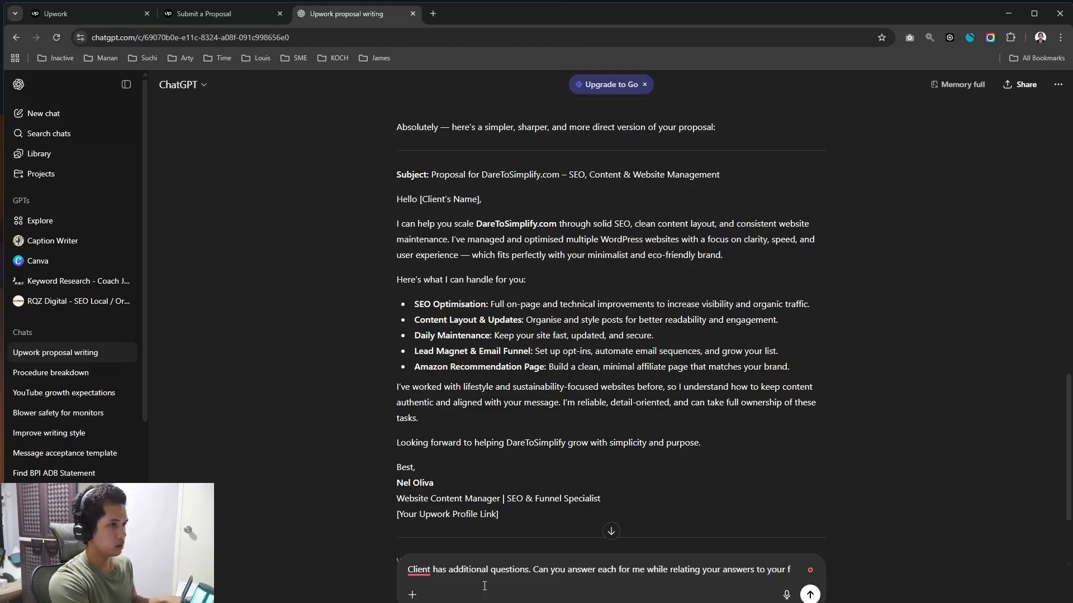
text(reply earlier)
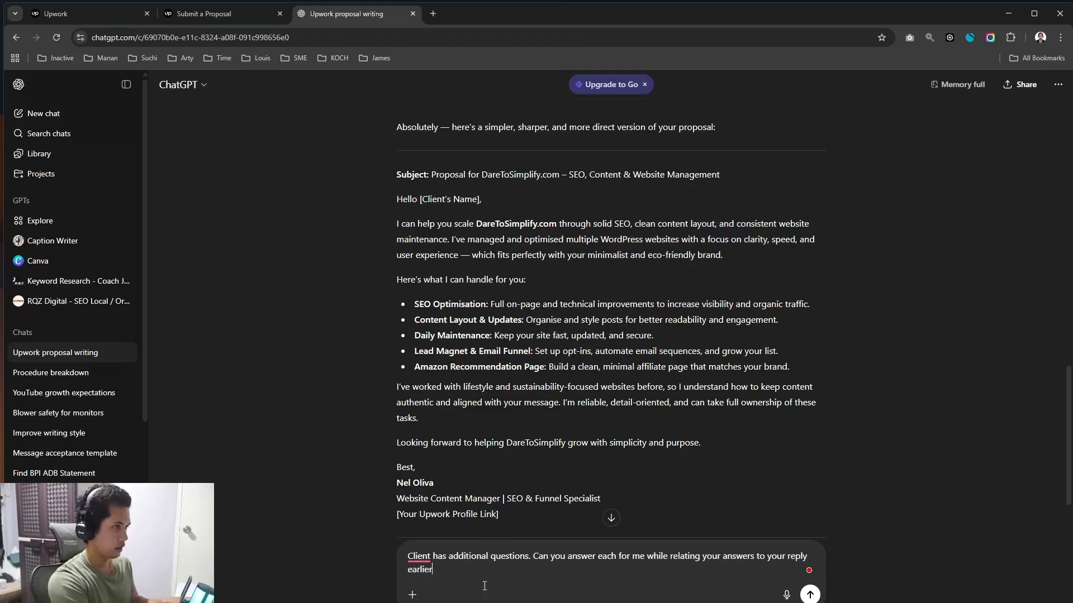
text(?)
key(shift+Return)
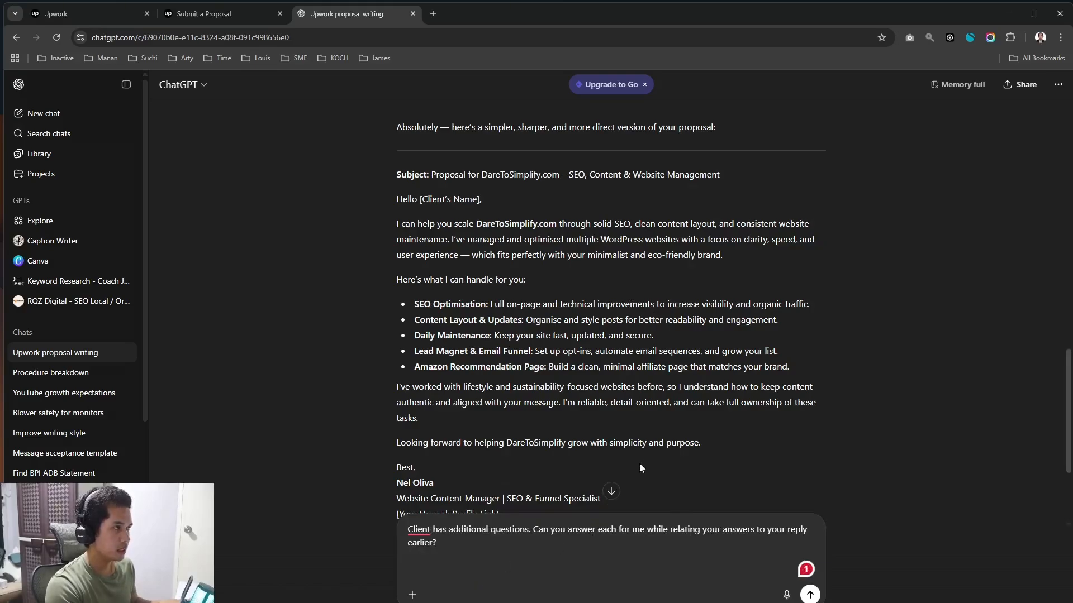
Step: Review the original job description and proposal request in the chat, and paste the copied vision question below the draft prompt
scroll(681, 417, up, 15)
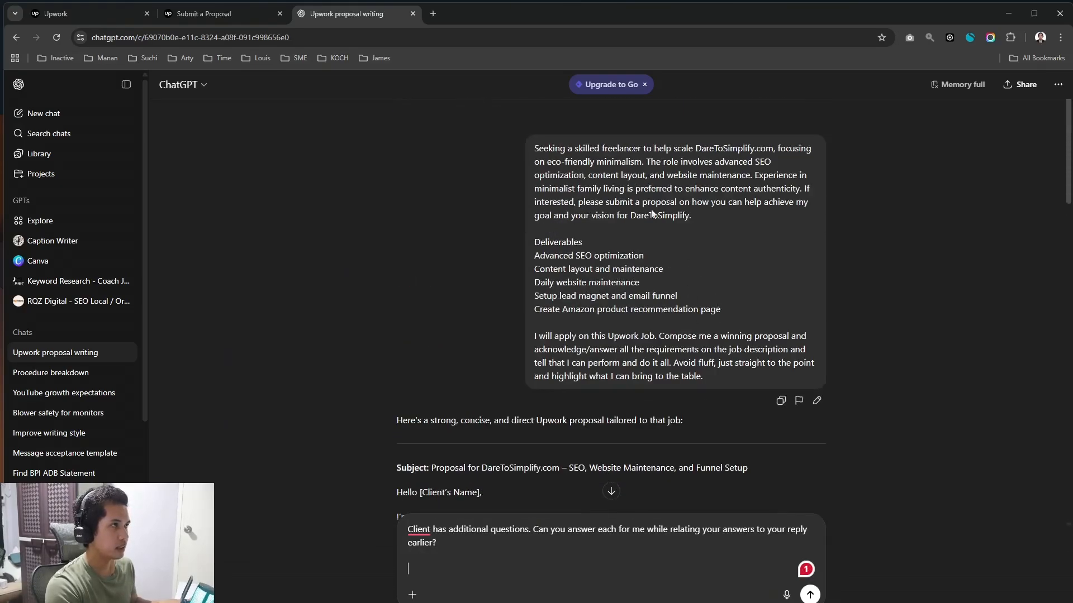
drag(635, 336, 534, 256)
click(716, 343)
scroll(608, 353, down, 6)
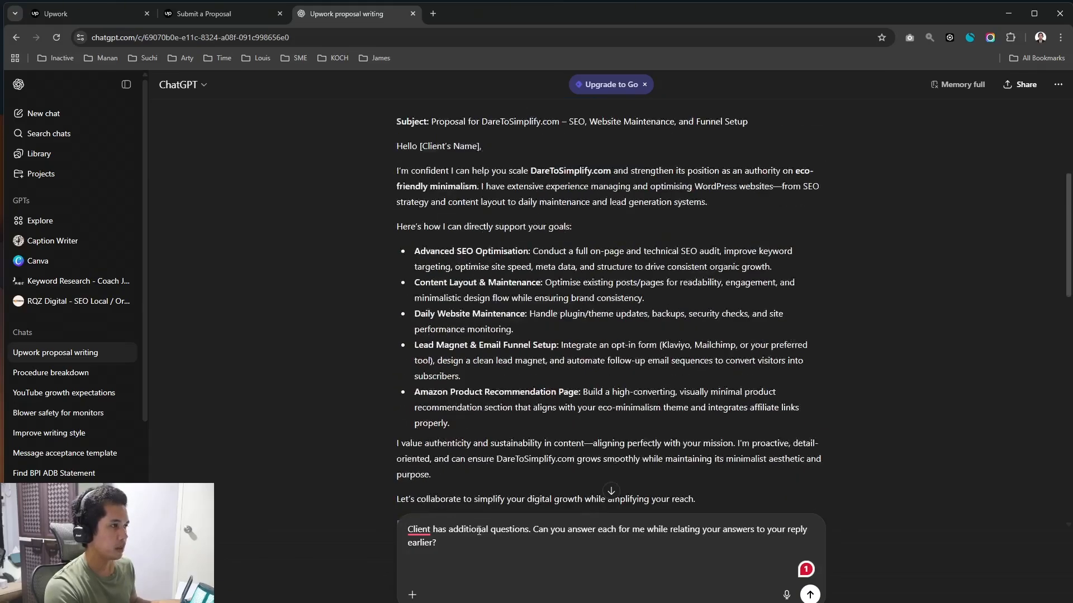
key(ctrl+v)
Step: Copy "What previous experience do you have with minimalistic living?" and "Describe your recent experience with similar projects" from the Upwork proposal into the ChatGPT draft
click(171, 14)
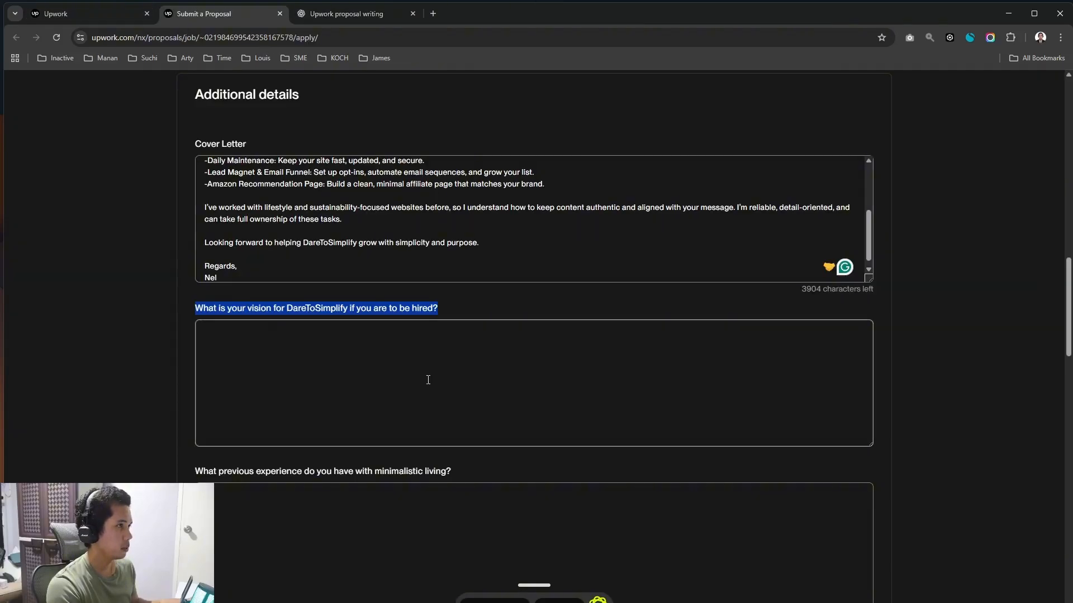
scroll(464, 350, down, 2)
drag(451, 360, 204, 357)
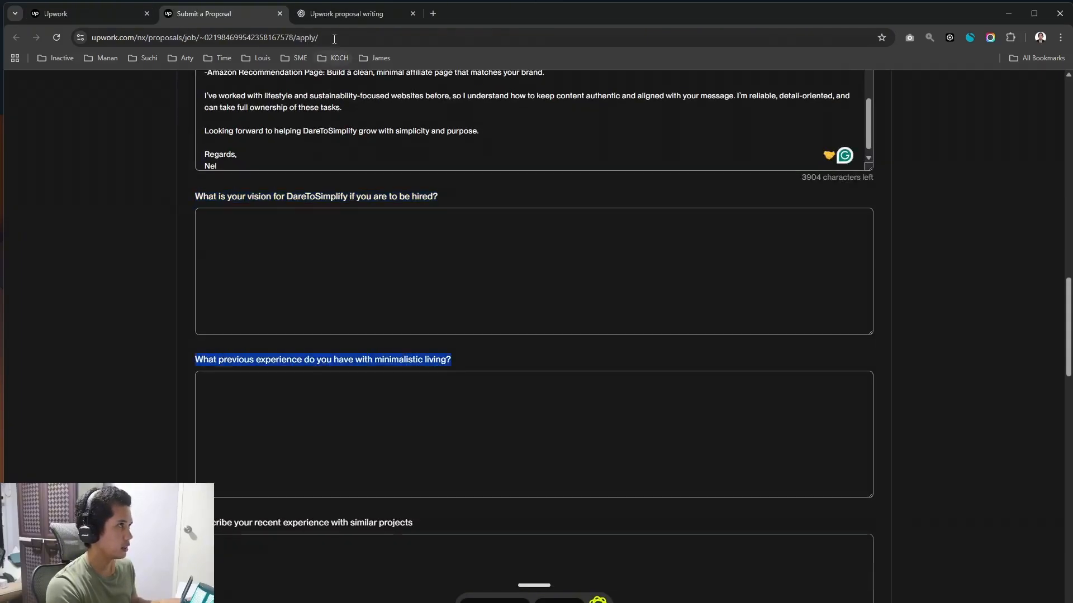
scroll(413, 410, down, 2)
drag(413, 411, 189, 412)
key(ctrl+c)
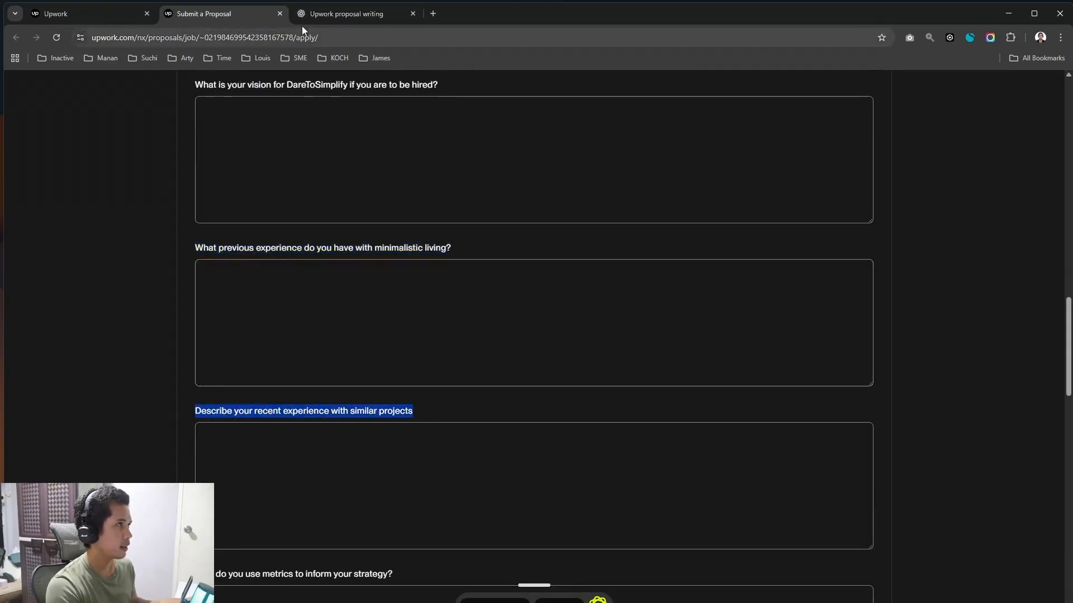
click(346, 14)
text(What previous experience do you have with minimalistic living?)
key(shift+Return)
key(shift+Return)
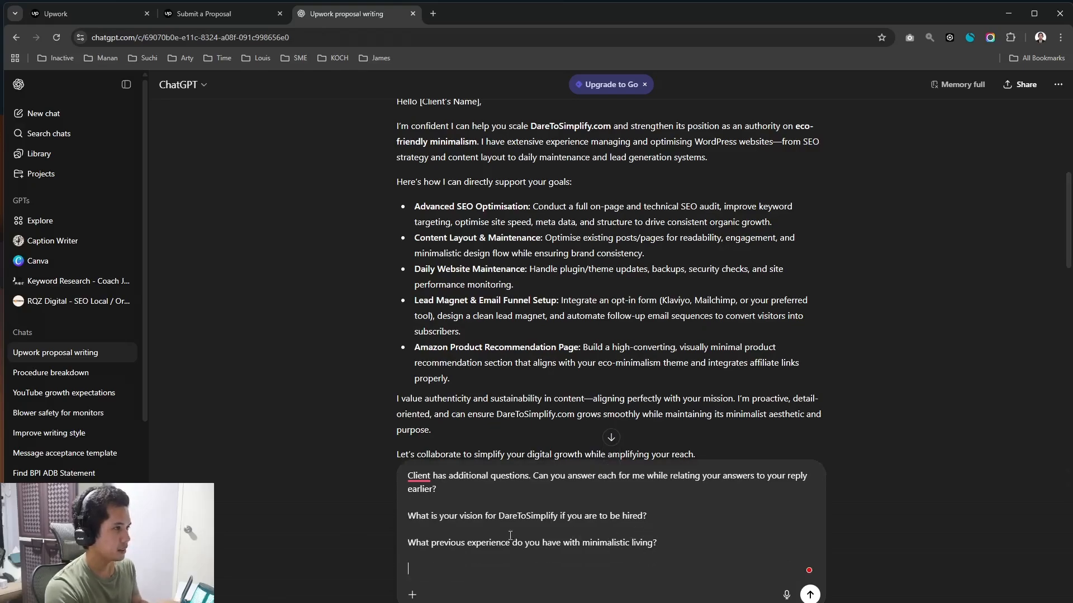
key(ctrl+v)
Step: Copy the proposal question "How do you use metrics to inform your strategy?" into the ChatGPT draft and send the prompt
click(238, 13)
scroll(443, 488, down, 2)
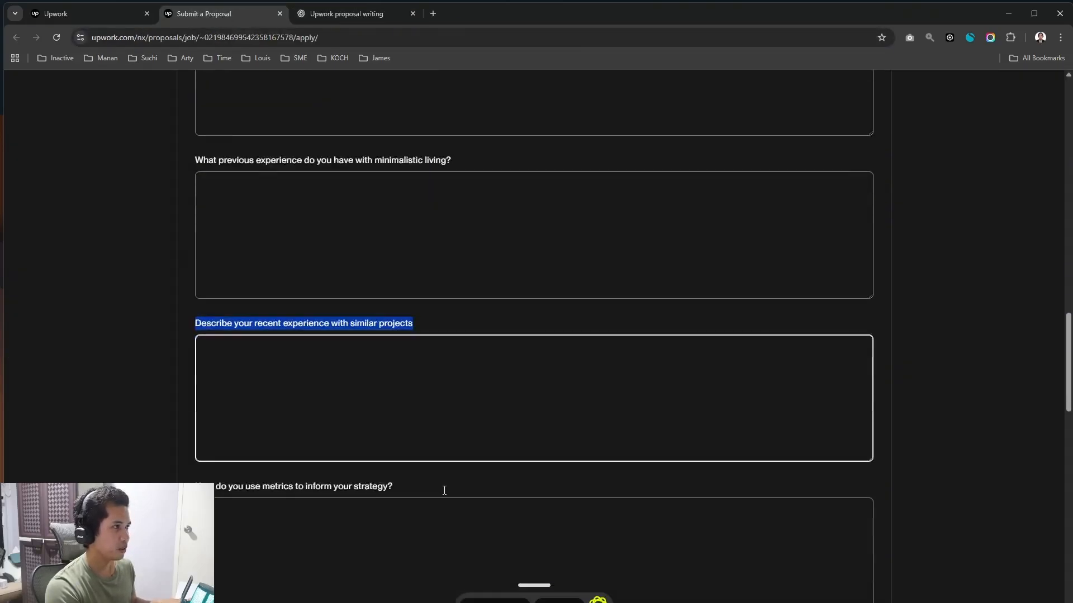
drag(394, 464, 169, 459)
key(ctrl+c)
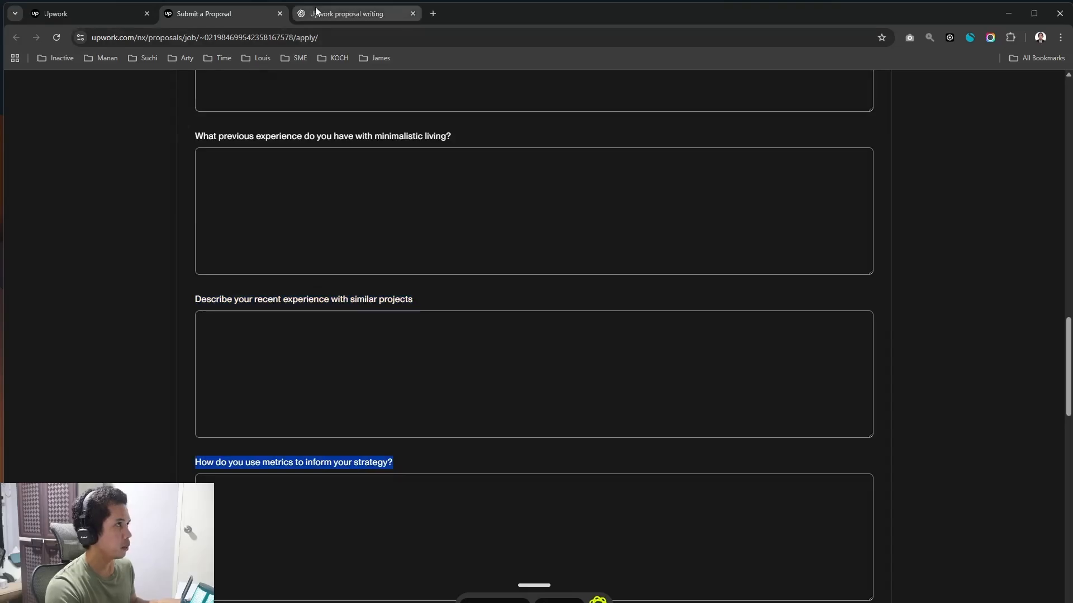
click(346, 14)
key(shift+Return)
key(shift+Return)
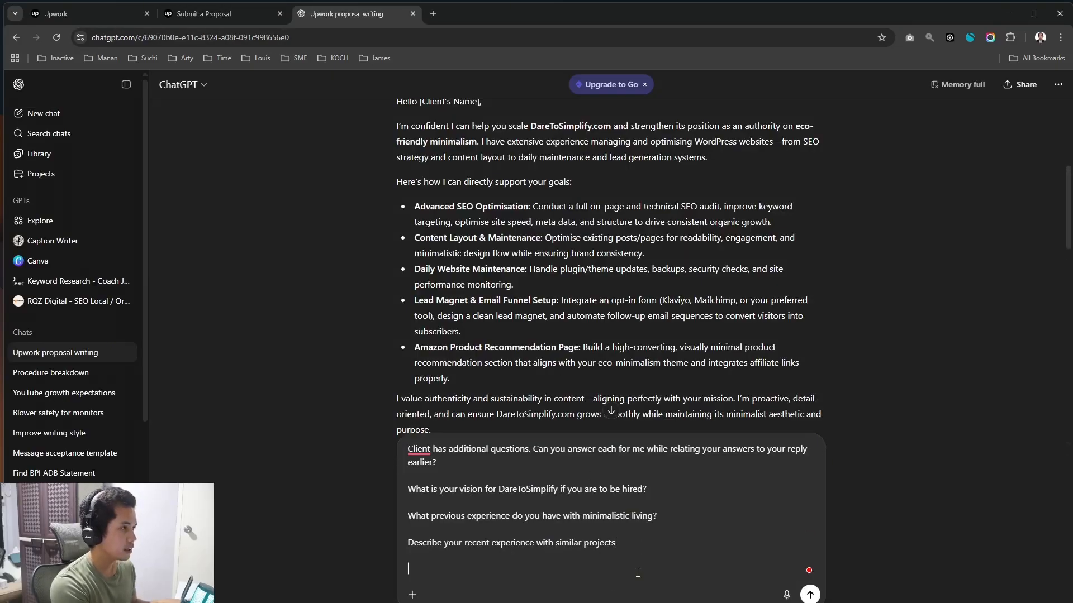
key(ctrl+v)
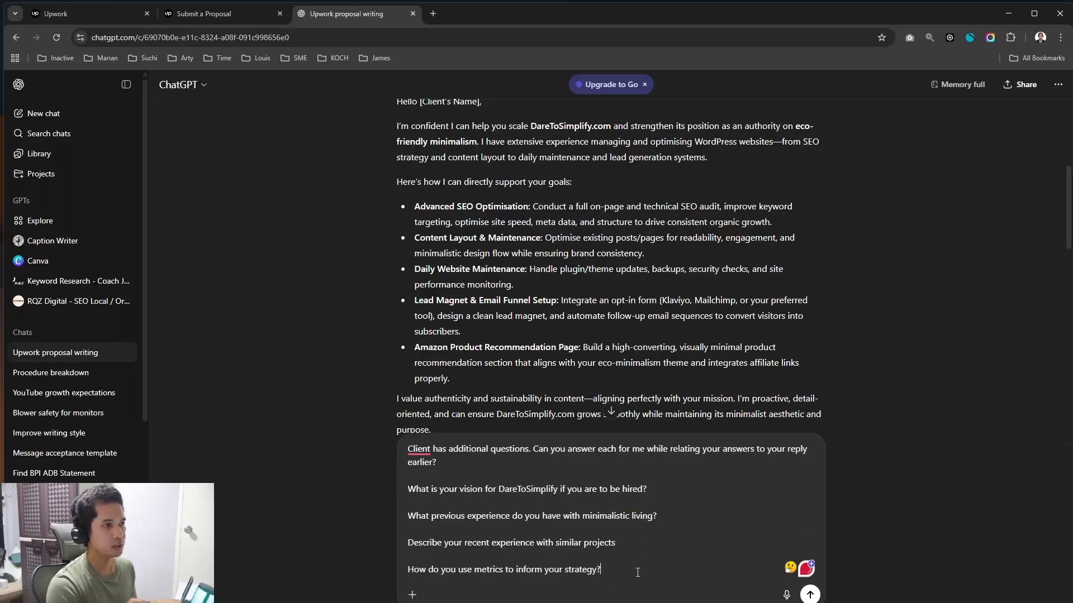
click(810, 594)
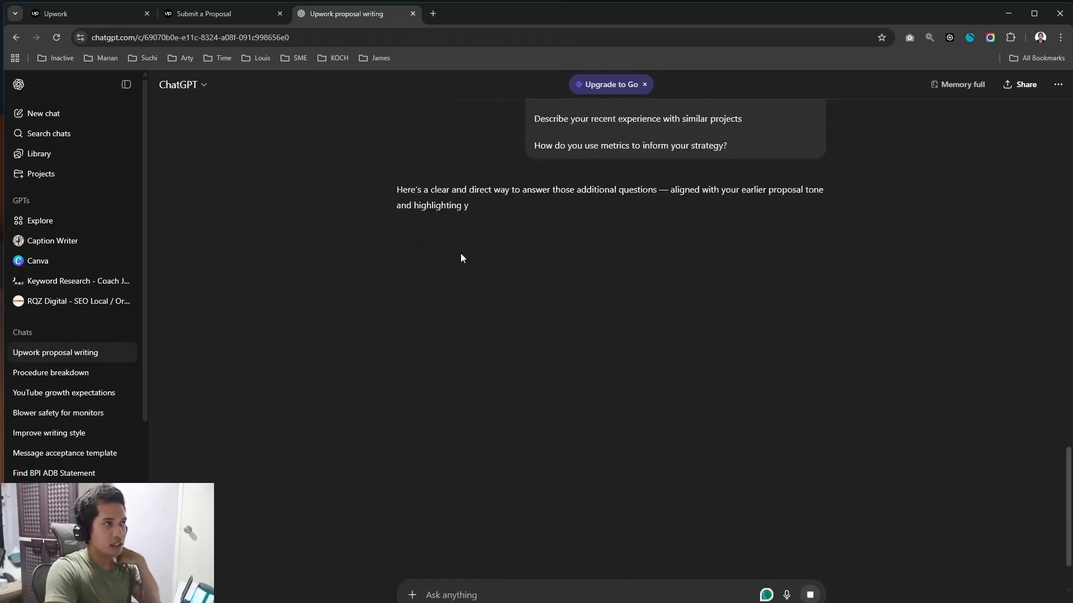
Step: Fill the DareToSimplify vision question on the Upwork proposal with ChatGPT's first answer, ending at "genuine engagement."
click(218, 13)
scroll(336, 234, down, 3)
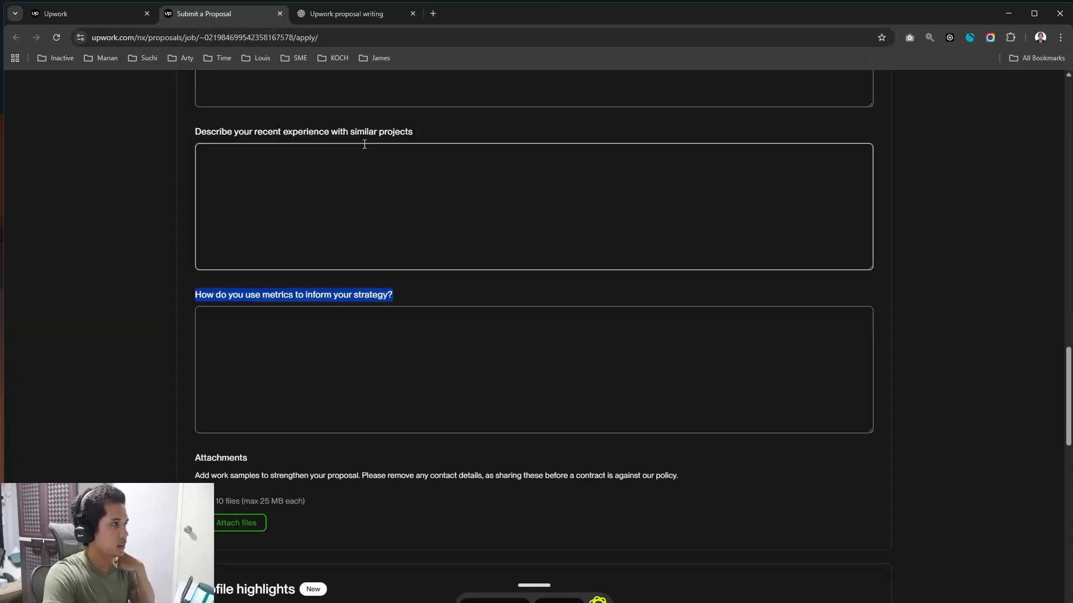
key(ctrl+Tab)
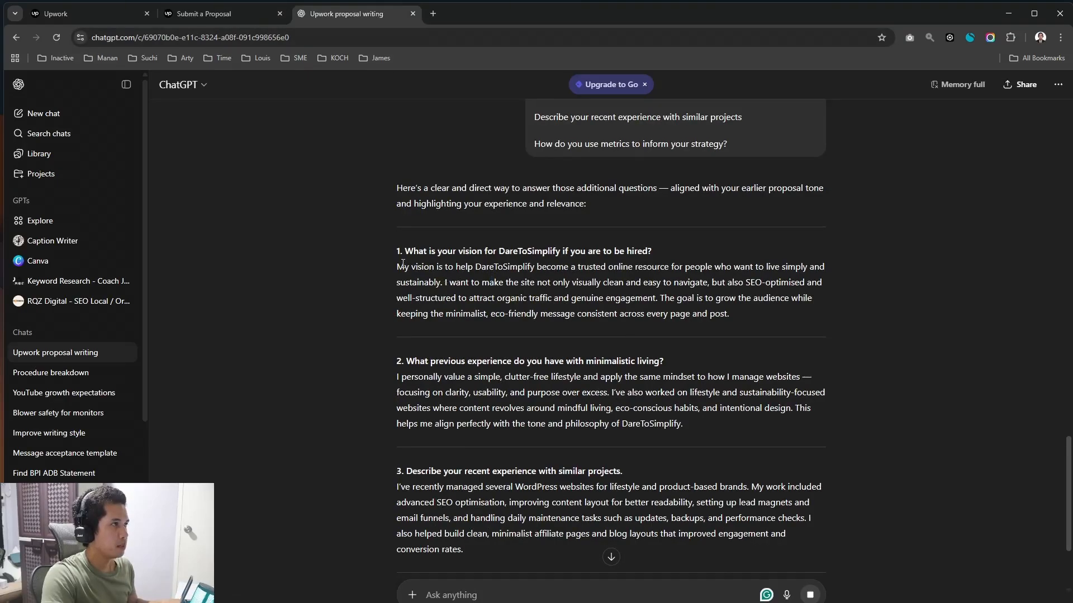
drag(396, 267, 488, 285)
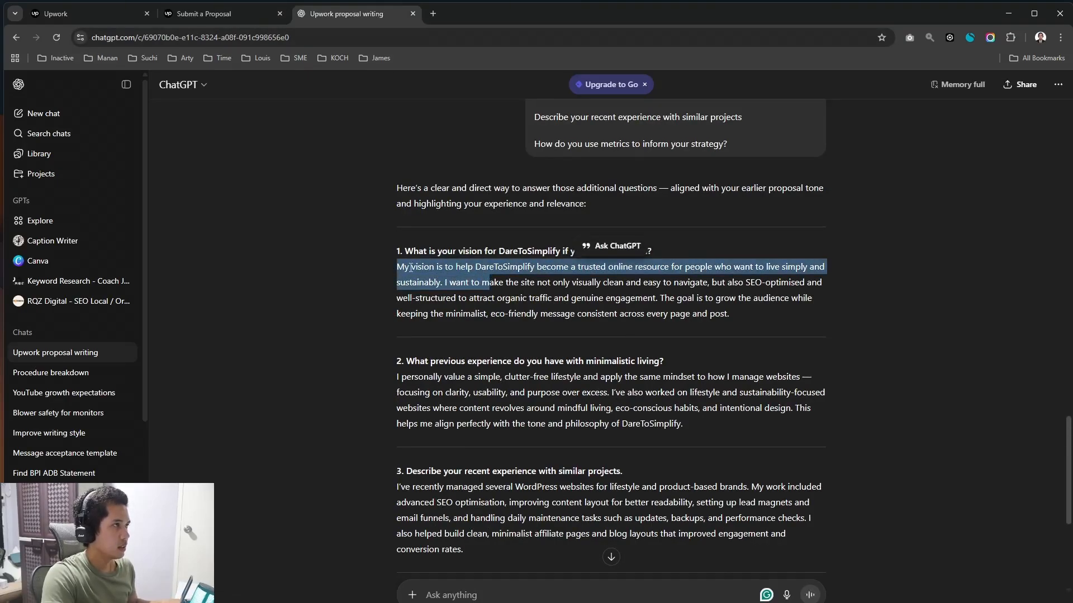
click(541, 270)
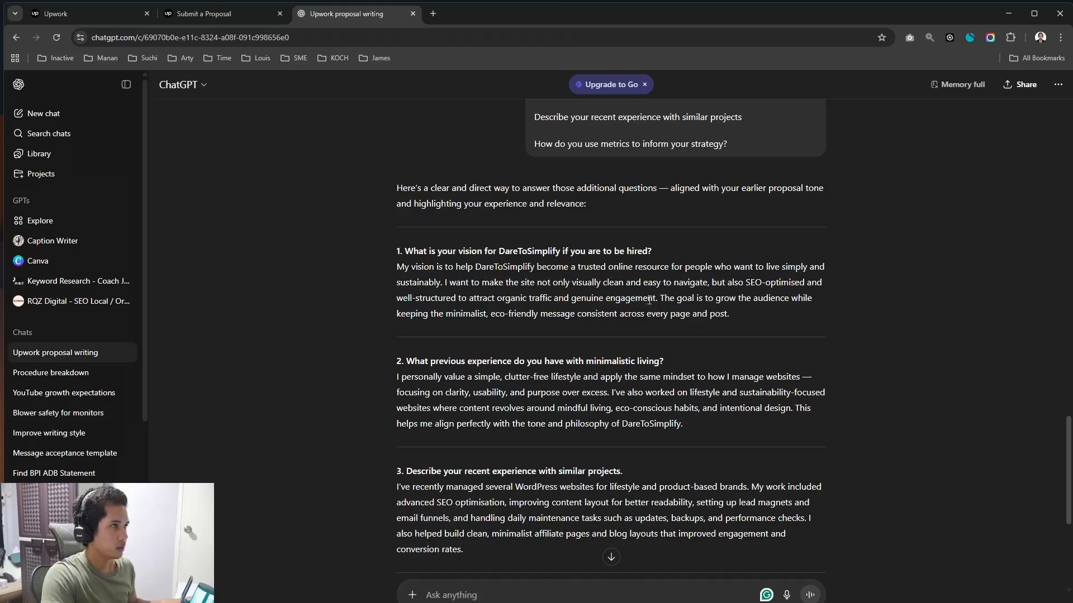
drag(650, 296, 394, 269)
key(ctrl+c)
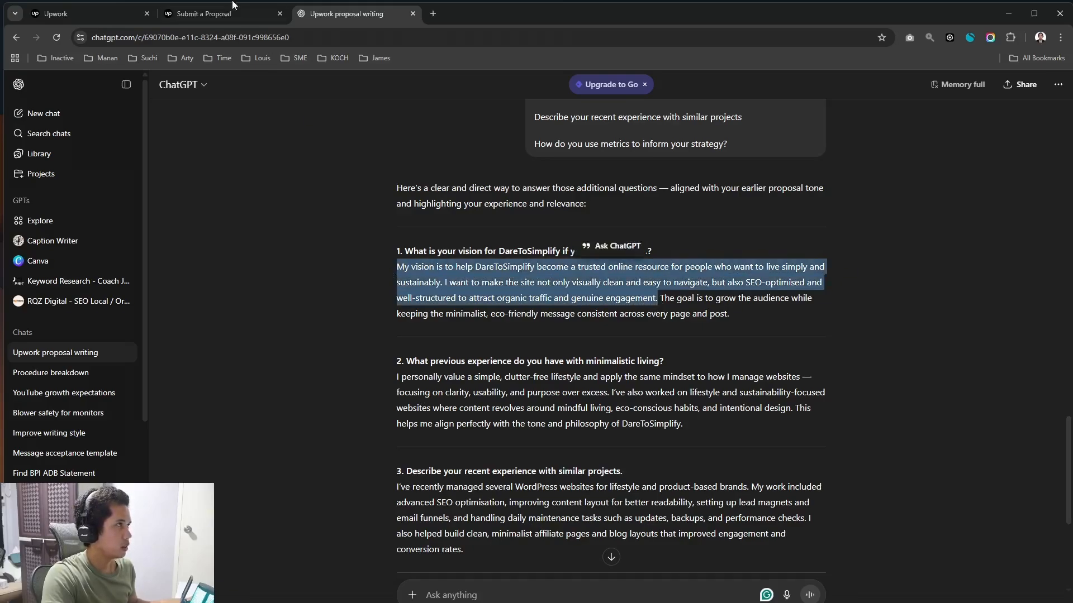
click(231, 18)
scroll(369, 258, up, 9)
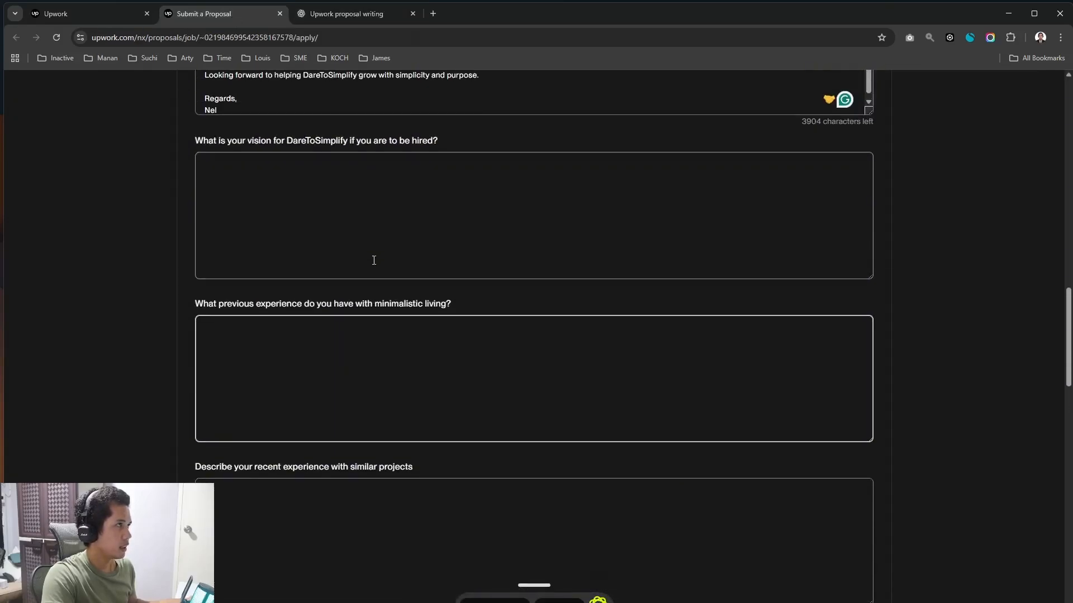
click(320, 345)
key(ctrl+v)
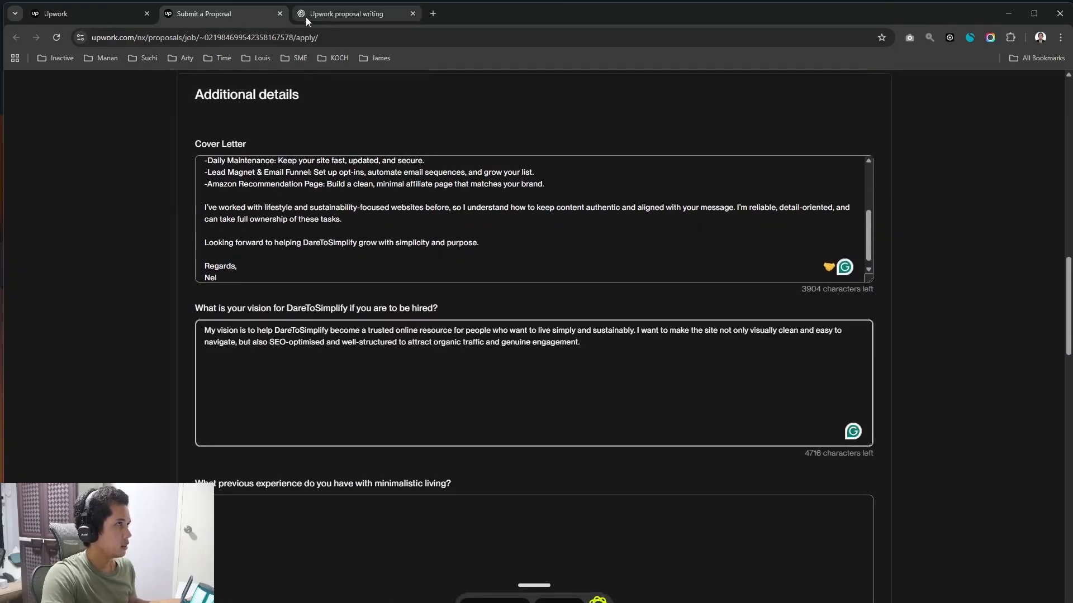
Step: Fill the proposal's minimalistic living, similar projects and metrics questions with ChatGPT's matching answers
click(322, 16)
scroll(513, 372, down, 1)
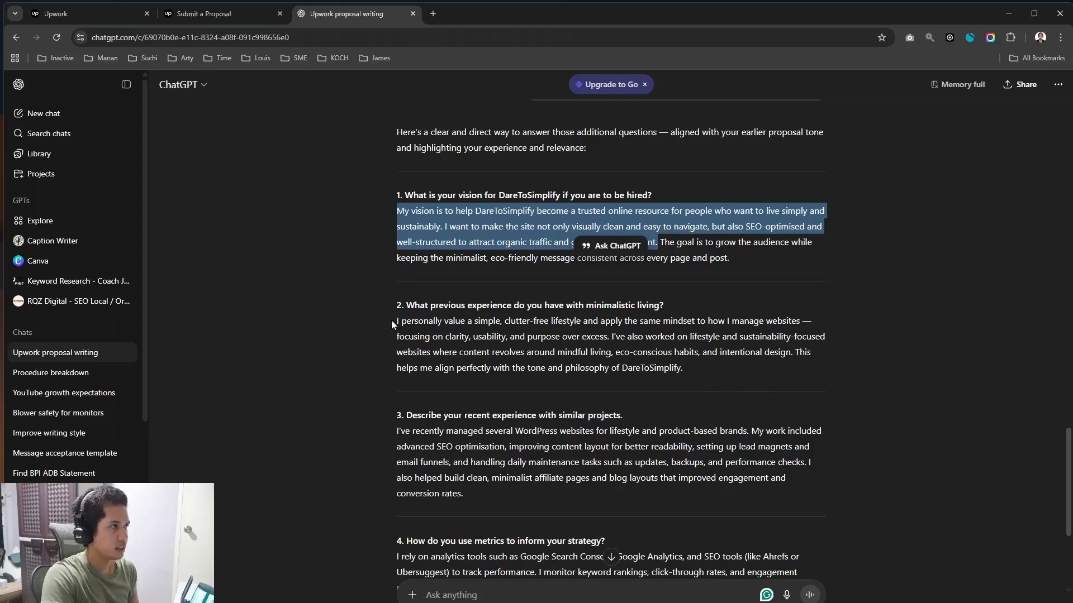
drag(395, 320, 453, 334)
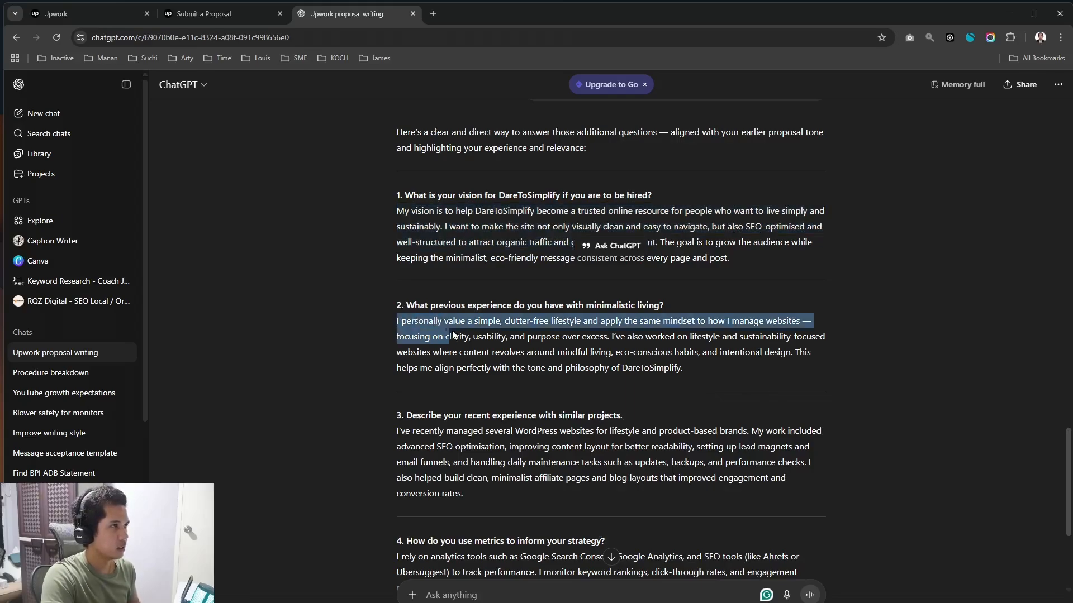
key(ctrl+shift+Tab)
mouse_move(195, 393)
mouse_down()
mouse_move(320, 411)
mouse_move(681, 408)
mouse_move(393, 398)
mouse_move(186, 411)
mouse_move(192, 397)
mouse_up()
scroll(508, 335, down, 2)
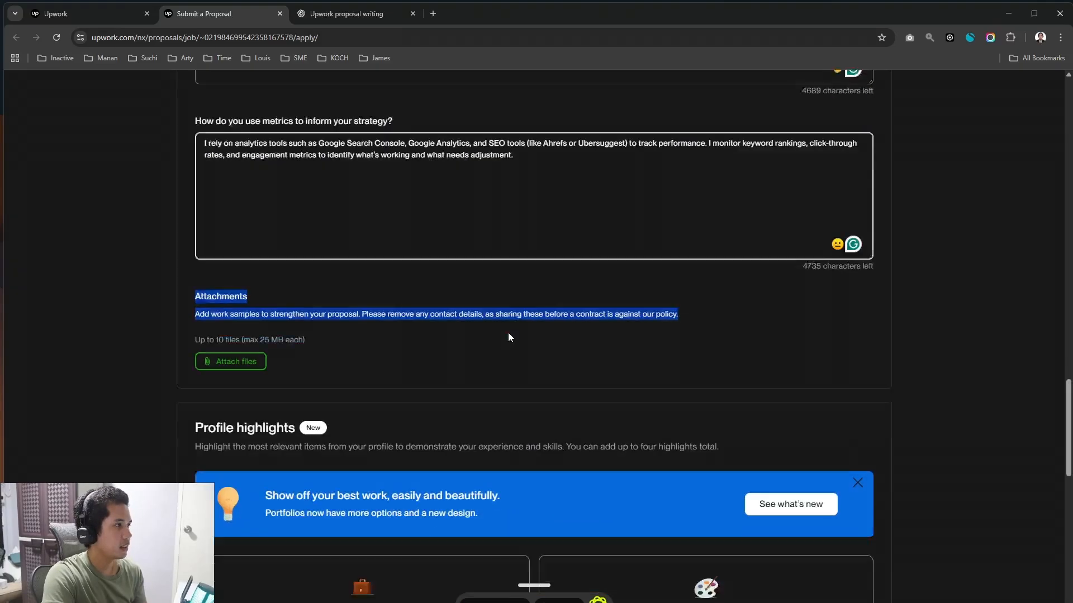
Step: Select the portfolio projects SEO - Web2.0 Off-page Link Building, SEO Off-Page Article/Document Submission and SEO Off-Page Blog Posting as profile highlights
scroll(508, 336, down, 4)
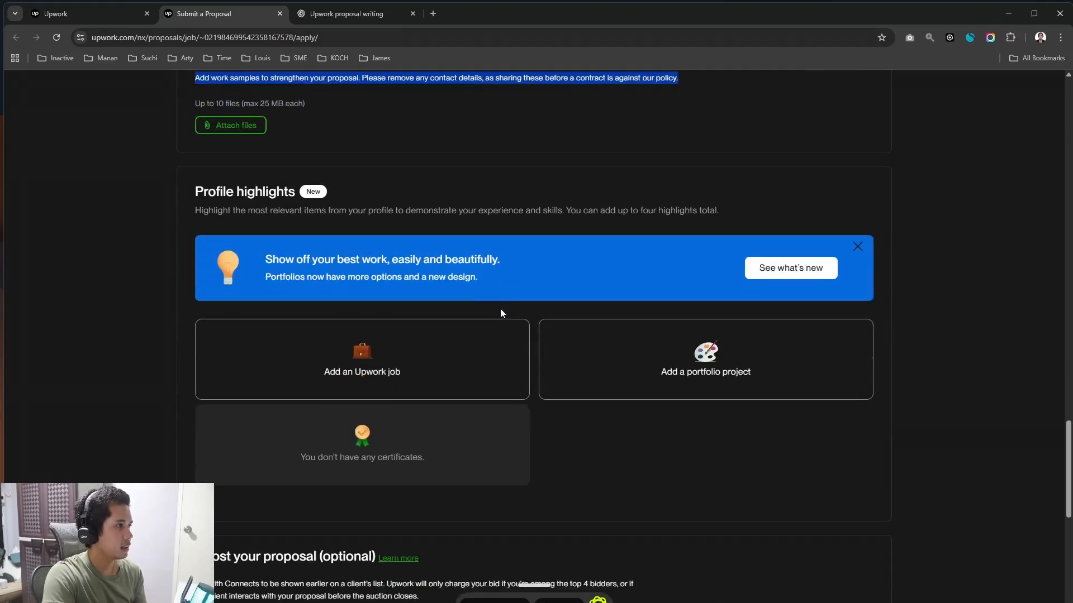
click(385, 366)
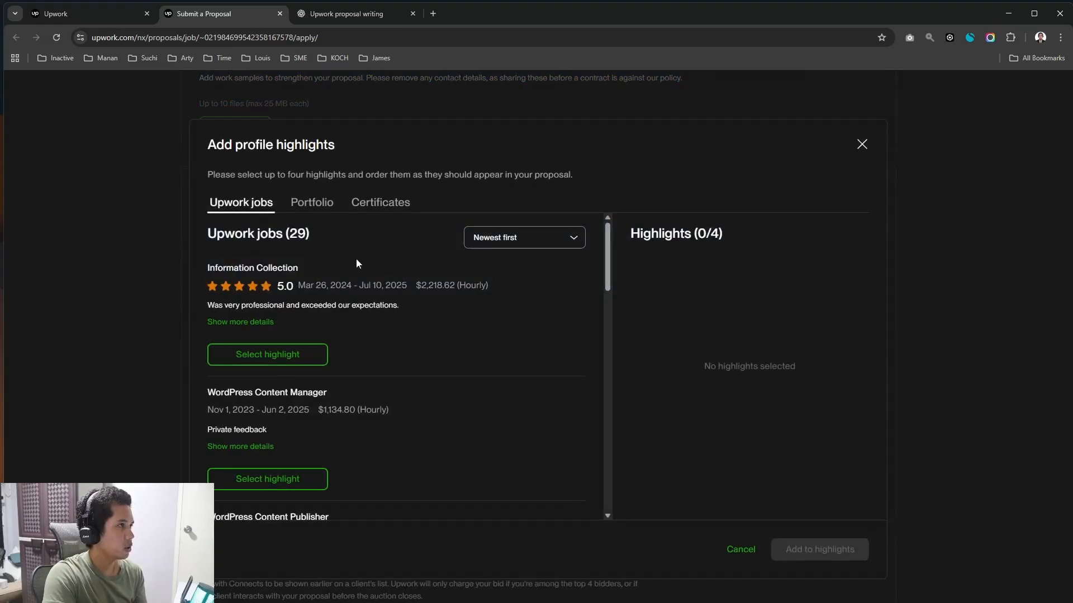
click(311, 204)
click(270, 210)
click(313, 211)
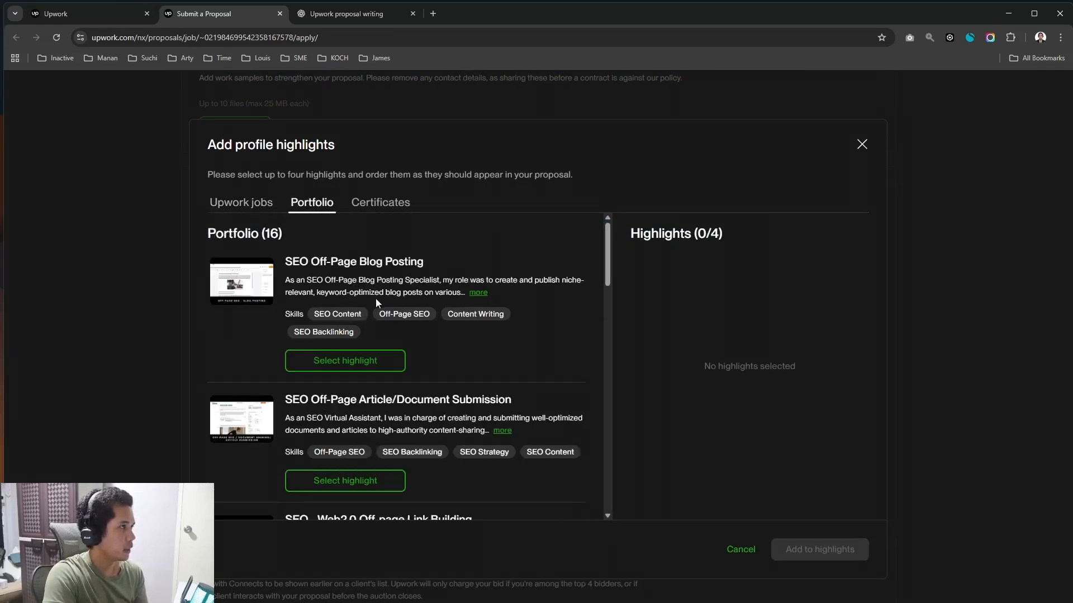
scroll(369, 291, down, 4)
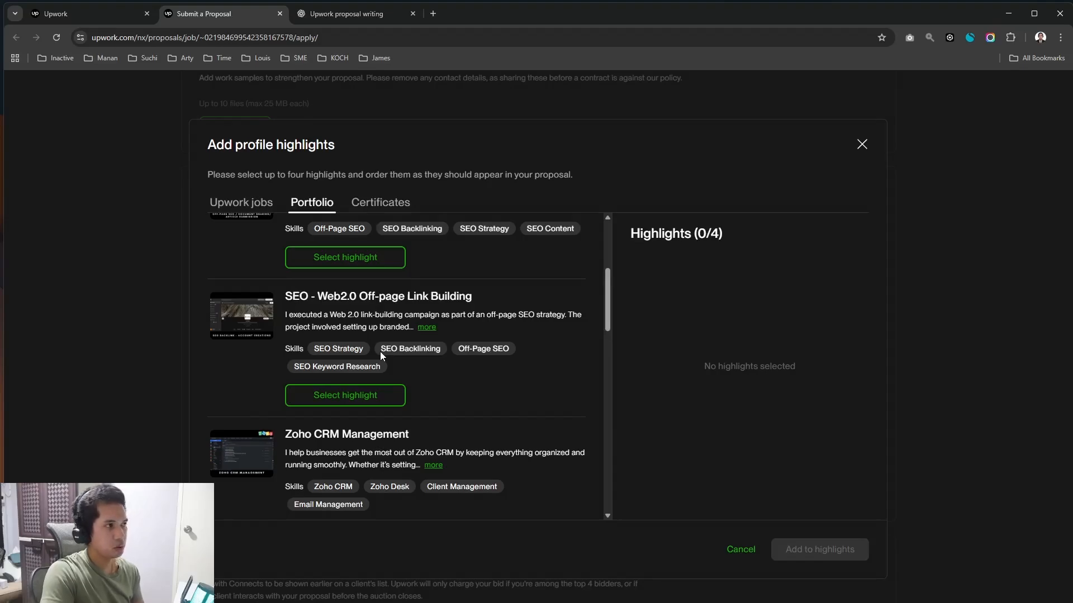
scroll(400, 391, down, 3)
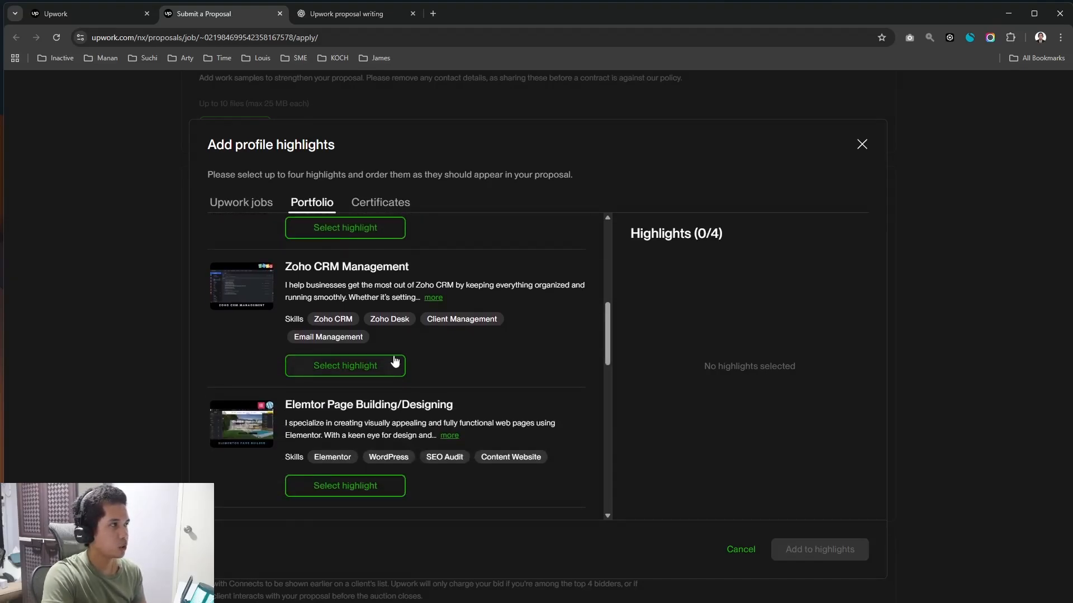
scroll(395, 362, up, 3)
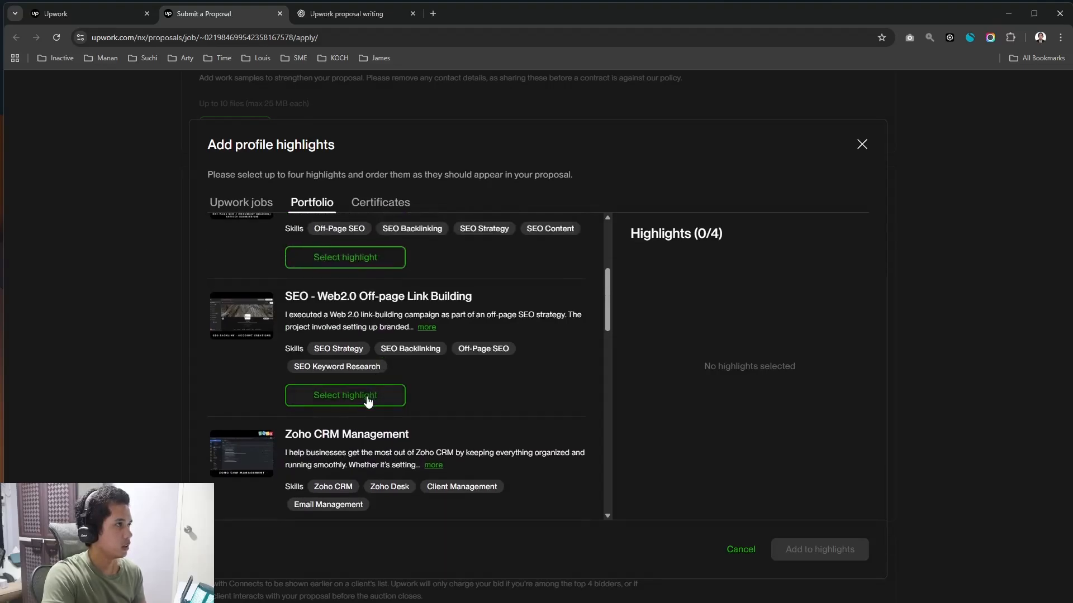
click(367, 401)
scroll(366, 402, up, 3)
click(359, 426)
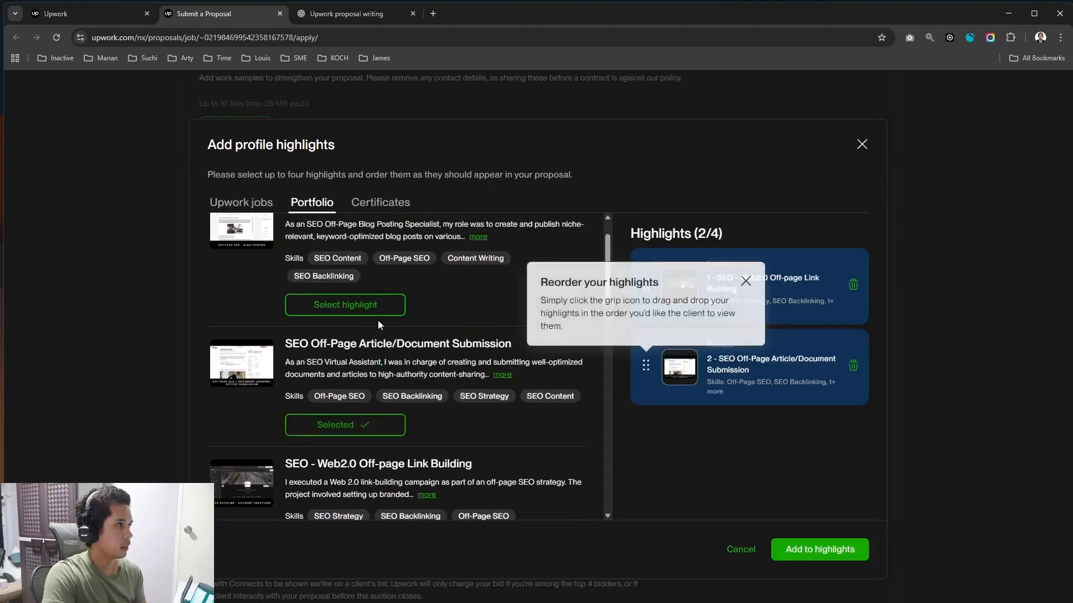
click(345, 304)
Step: Select the completed job "VA with Wordpress Divi Builder experience to build and layout posts" as the fourth highlight and add all highlights to the proposal
click(254, 204)
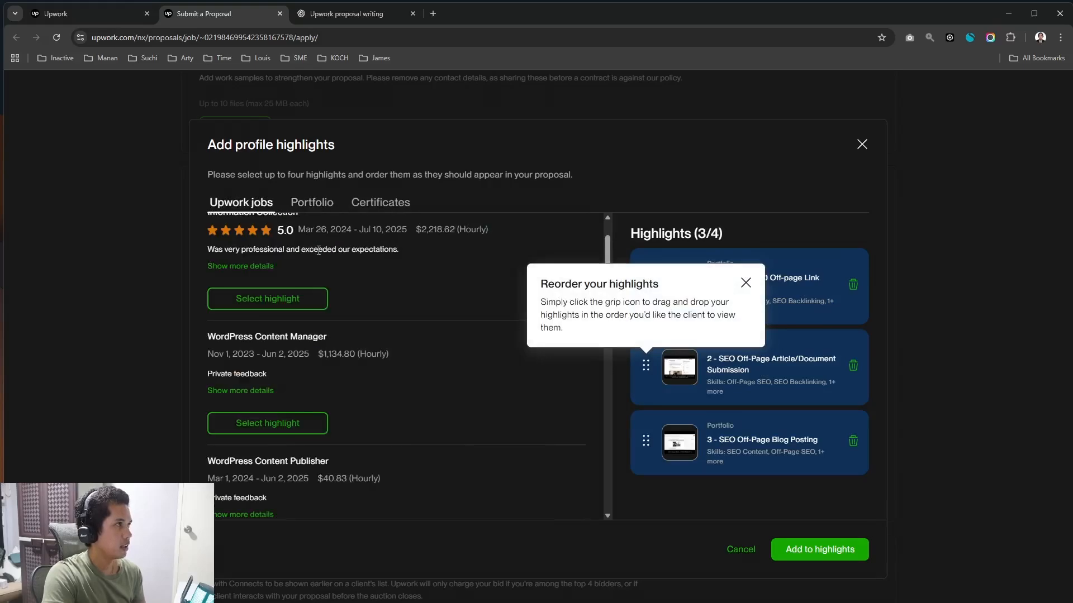
scroll(338, 344, up, 1)
scroll(331, 384, down, 5)
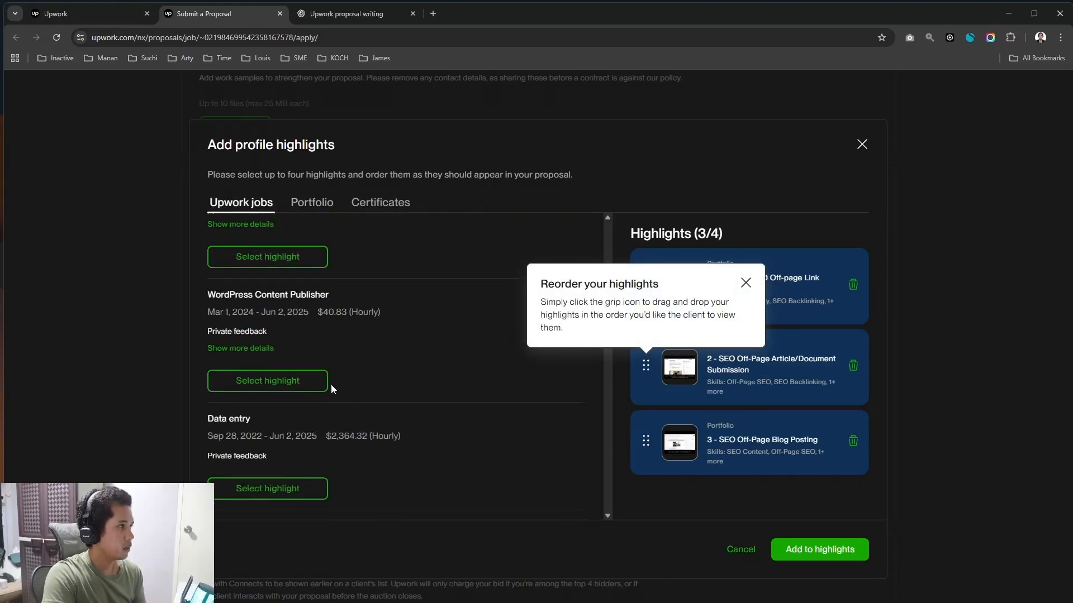
click(746, 283)
scroll(403, 410, down, 6)
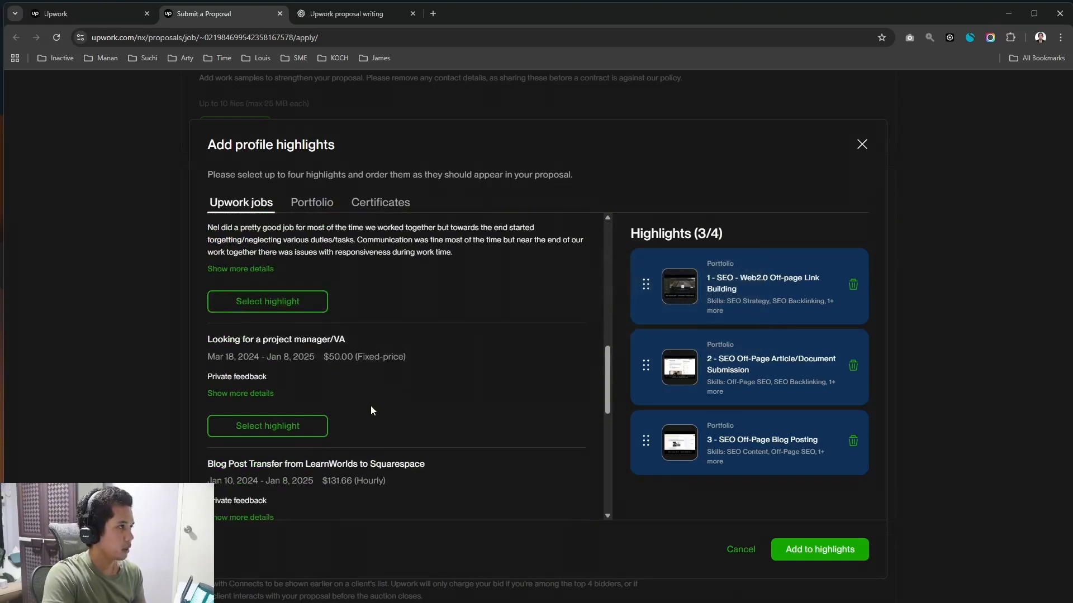
scroll(348, 402, down, 6)
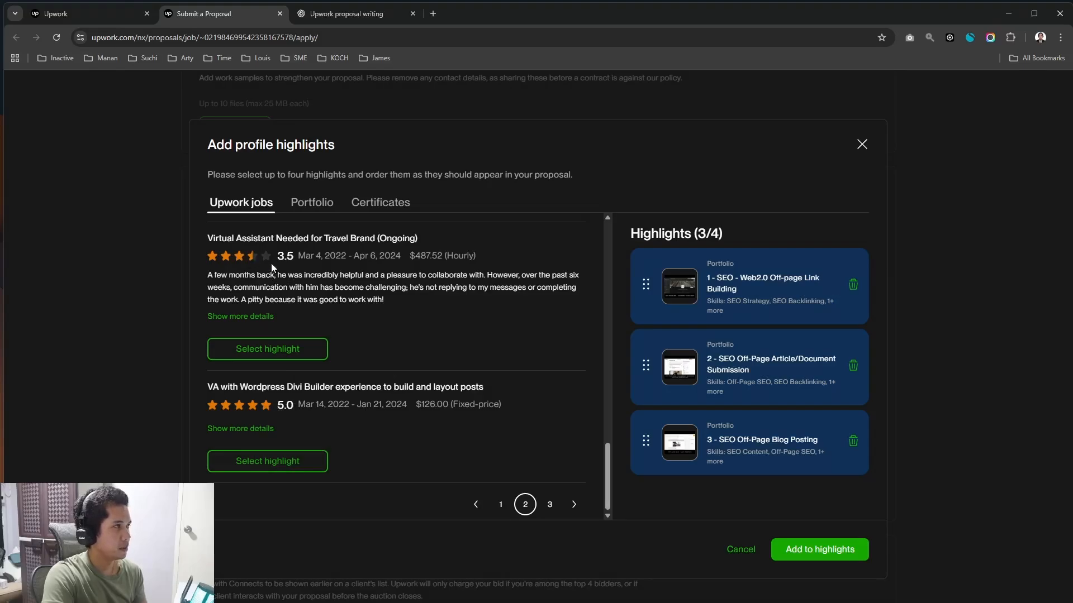
click(282, 461)
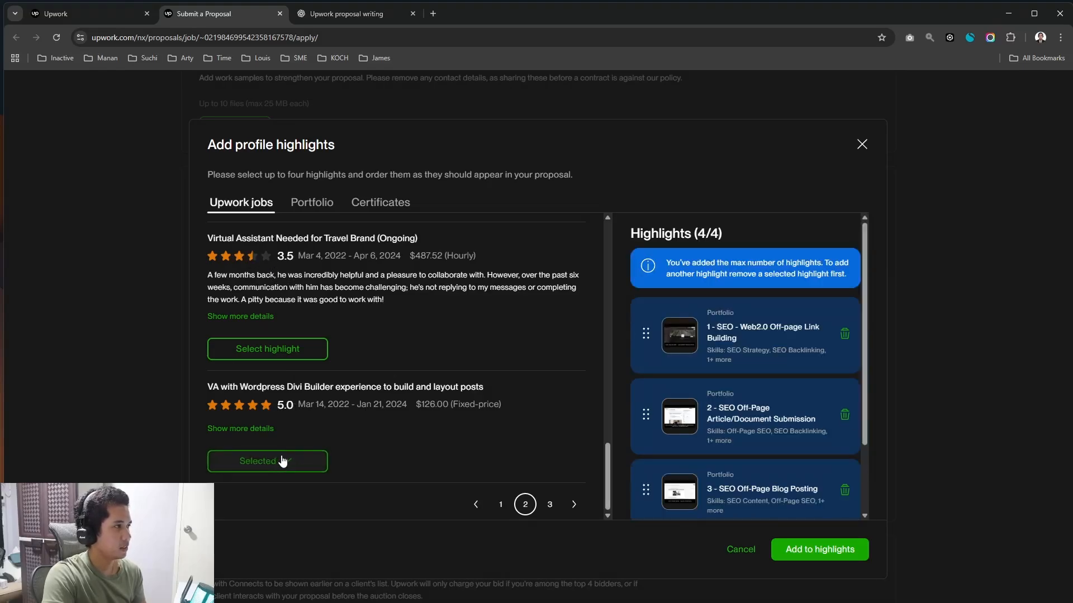
click(837, 569)
Step: Set a boost bid of 13 Connects on the proposal for 1st place
scroll(534, 434, down, 5)
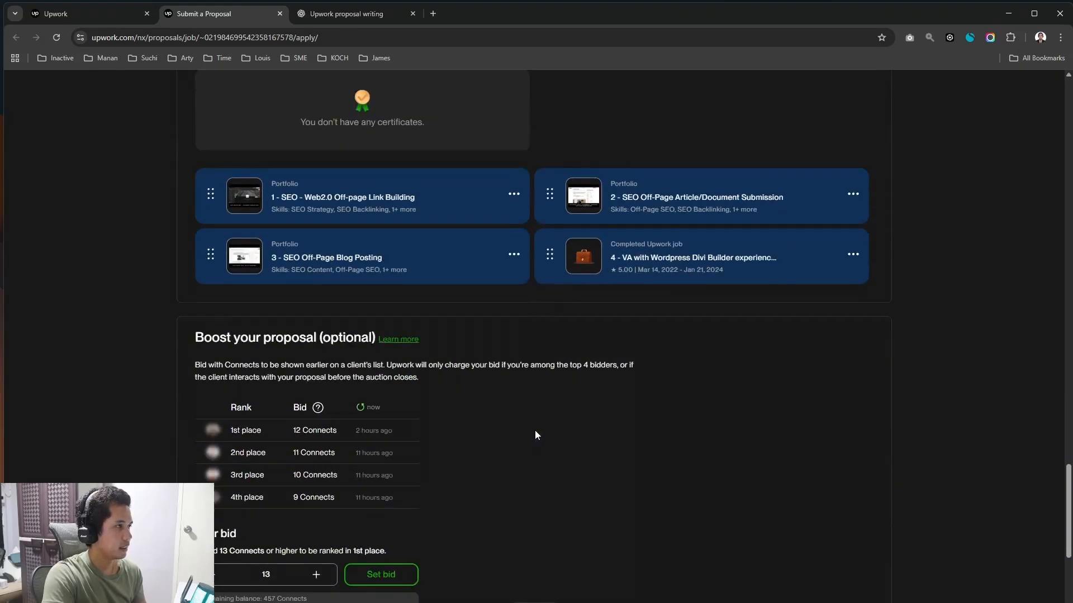
scroll(535, 430, down, 1)
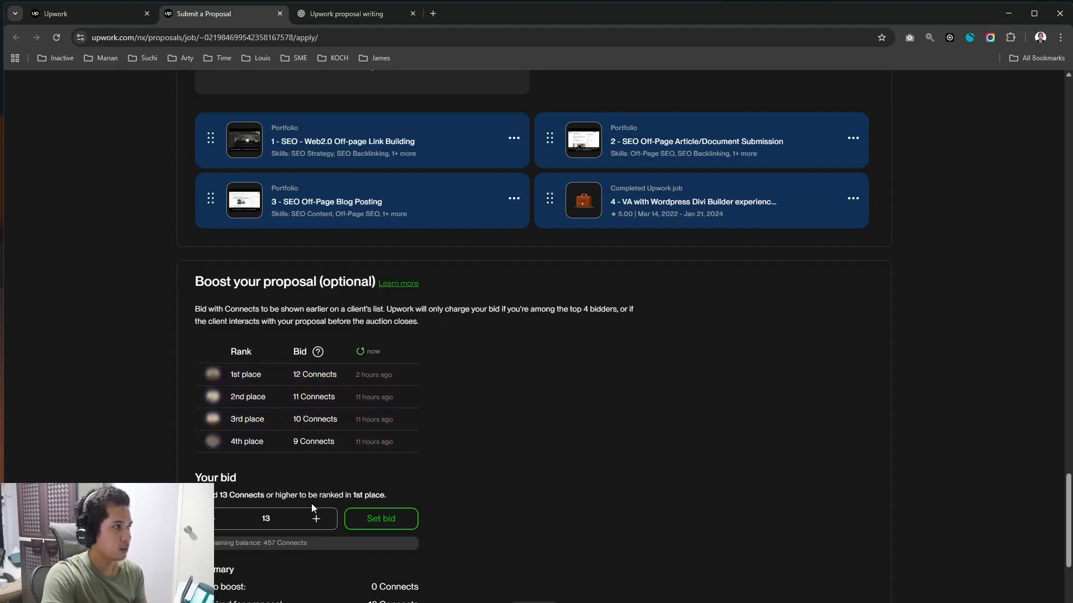
double_click(262, 519)
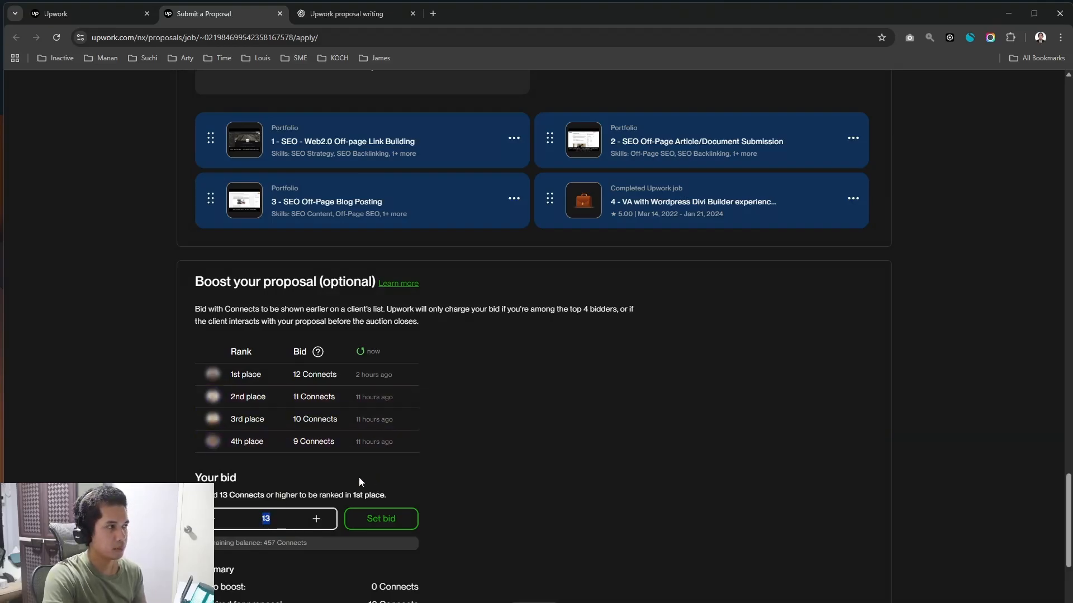
scroll(287, 488, down, 1)
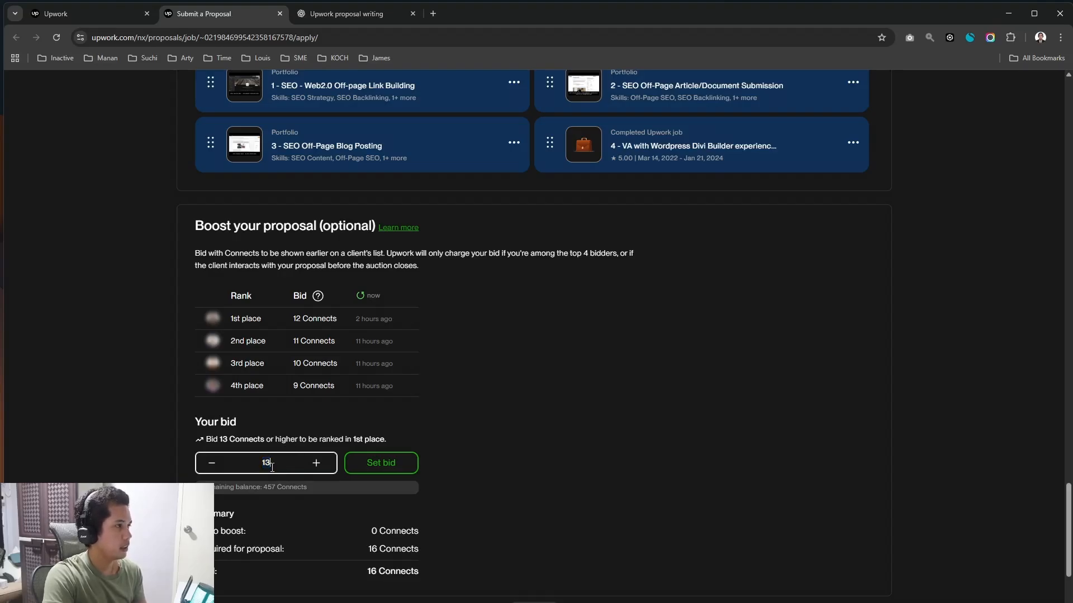
click(377, 464)
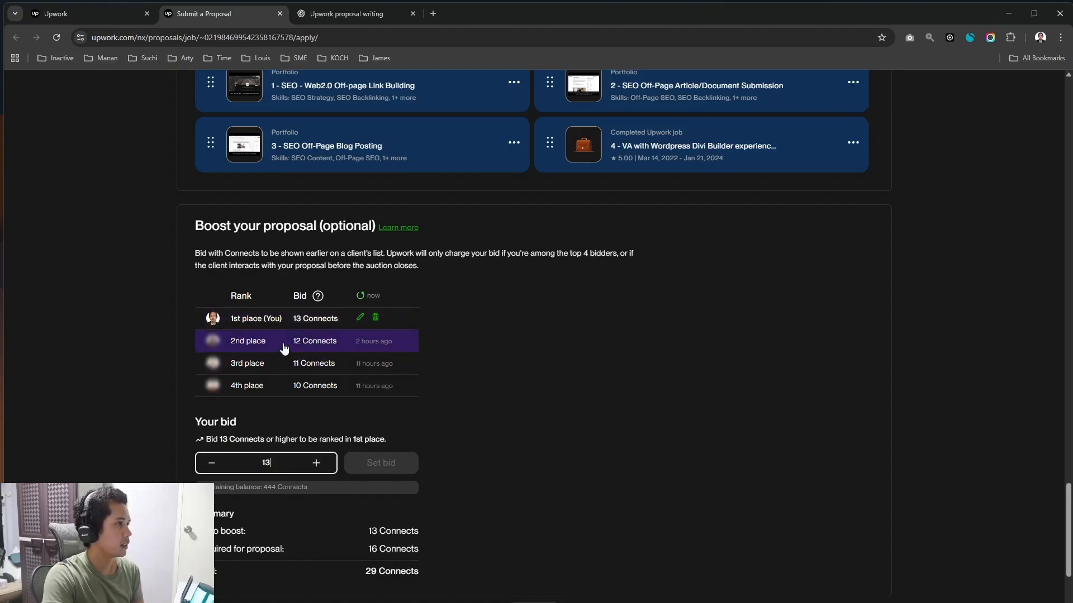
Step: Review the Connects summary, cover letter and answers once more, and submit the proposal for 29 Connects
scroll(305, 375, down, 1)
scroll(305, 377, down, 1)
scroll(264, 425, up, 2)
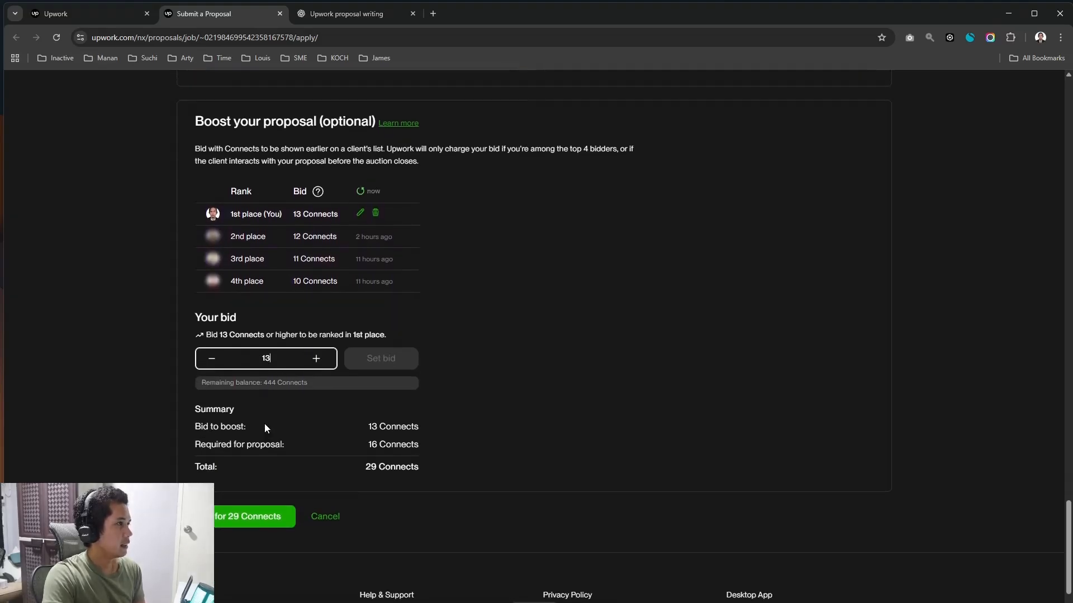
scroll(259, 475, down, 1)
scroll(249, 562, up, 20)
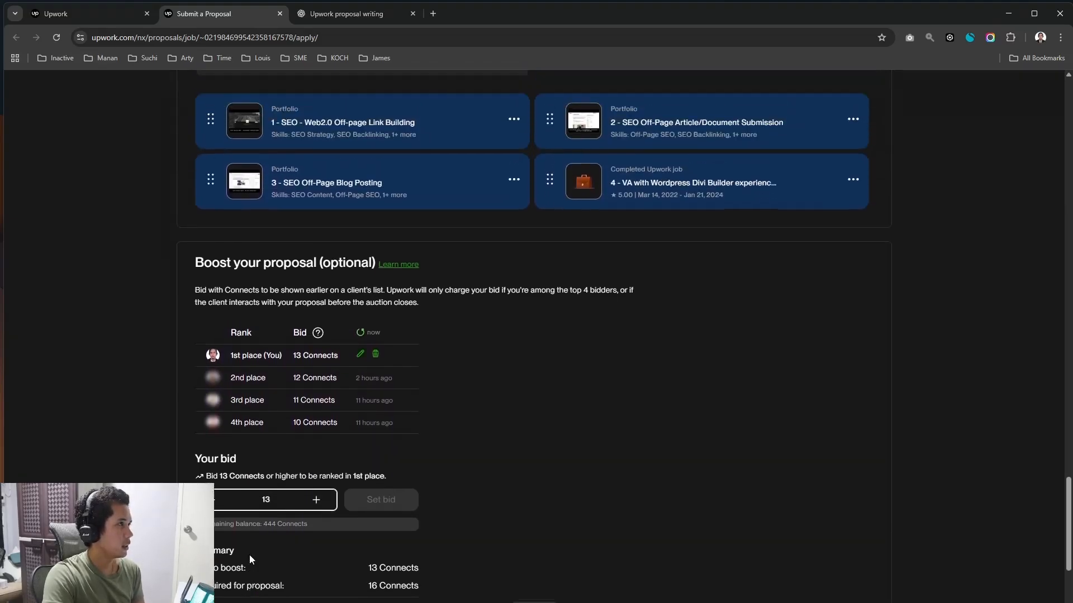
scroll(264, 529, up, 6)
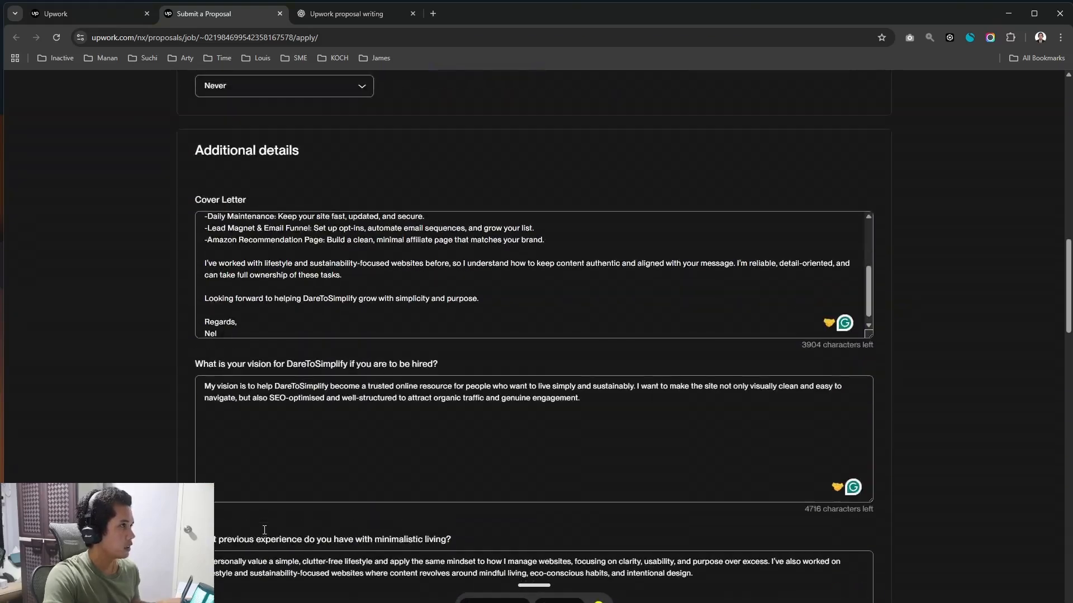
scroll(251, 564, down, 20)
click(251, 567)
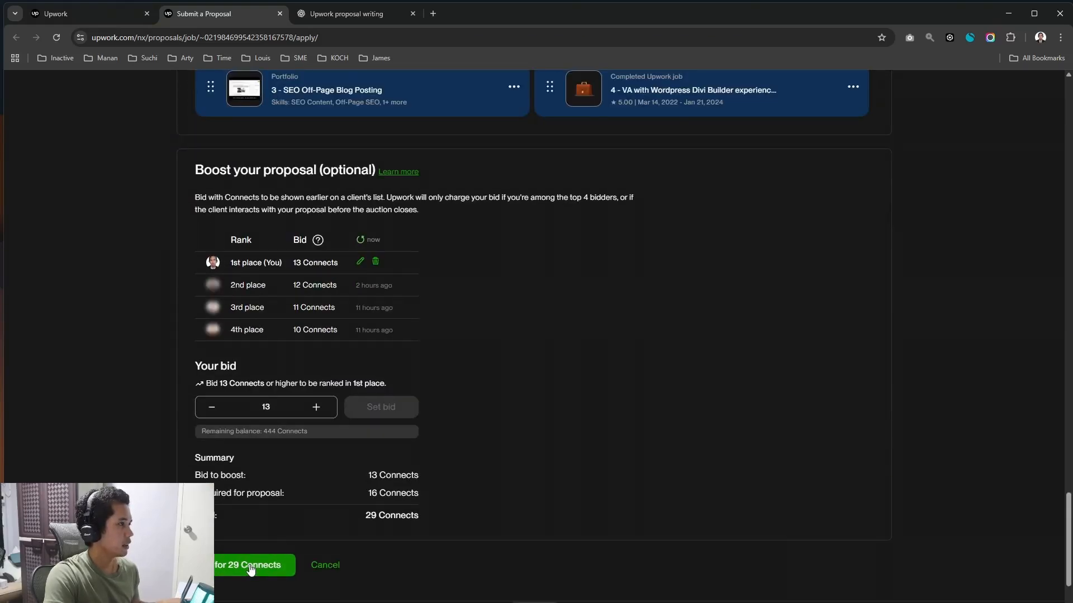